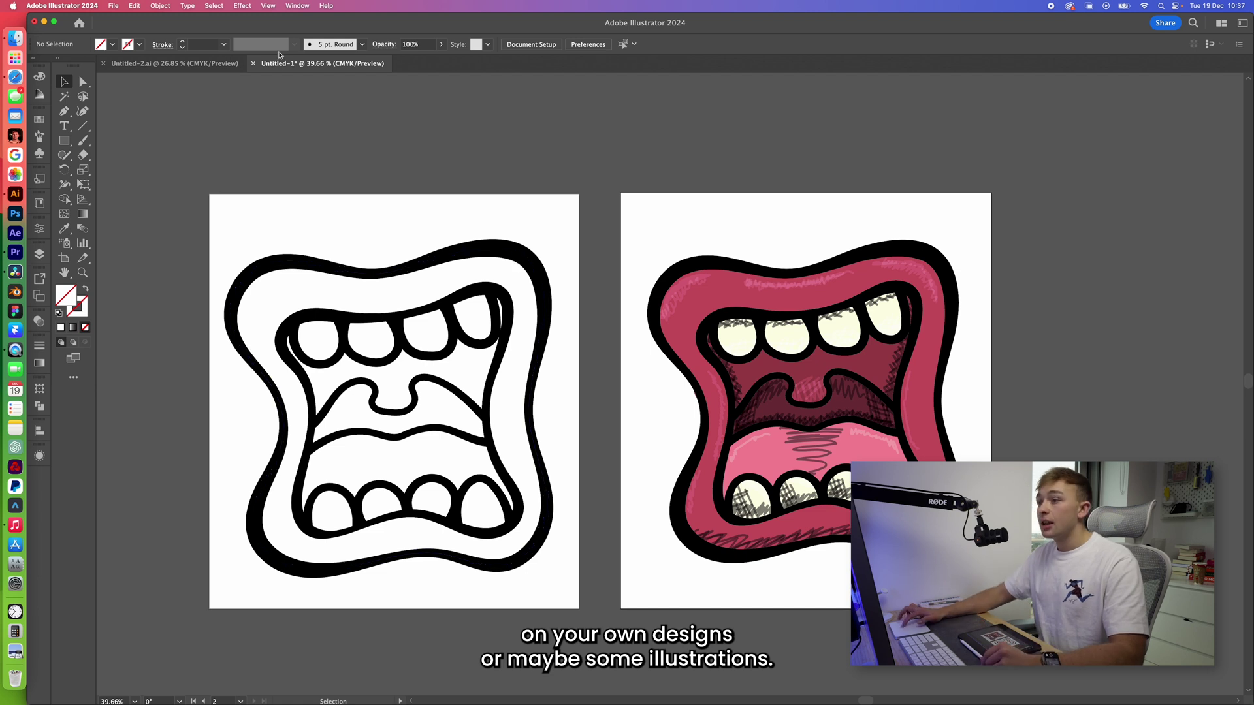
Look over the hand-drawn sketches, finished burger illustrations and mouth artwork in the Untitled-2.ai document.
click(171, 63)
key(ctrl+minus)
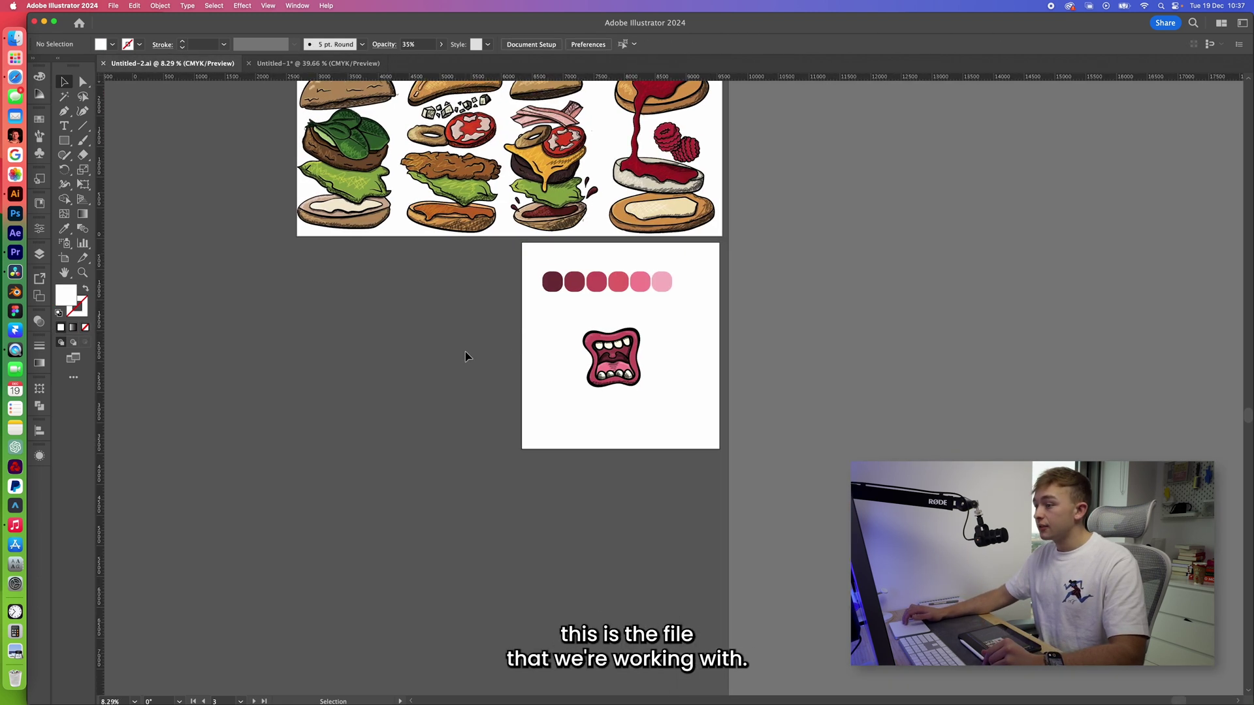
scroll(466, 354, left, 2)
key(ctrl+minus)
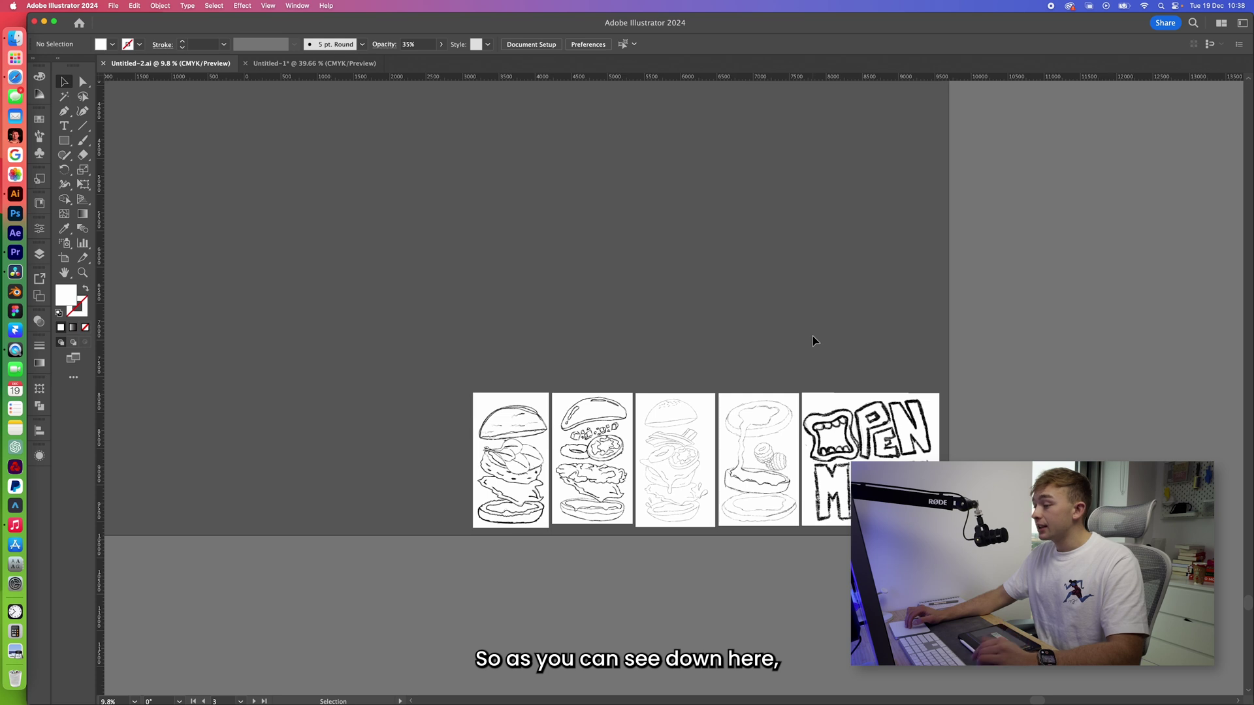
scroll(813, 340, left, 1)
scroll(712, 390, up, 3)
scroll(711, 389, down, 3)
scroll(712, 389, left, 1)
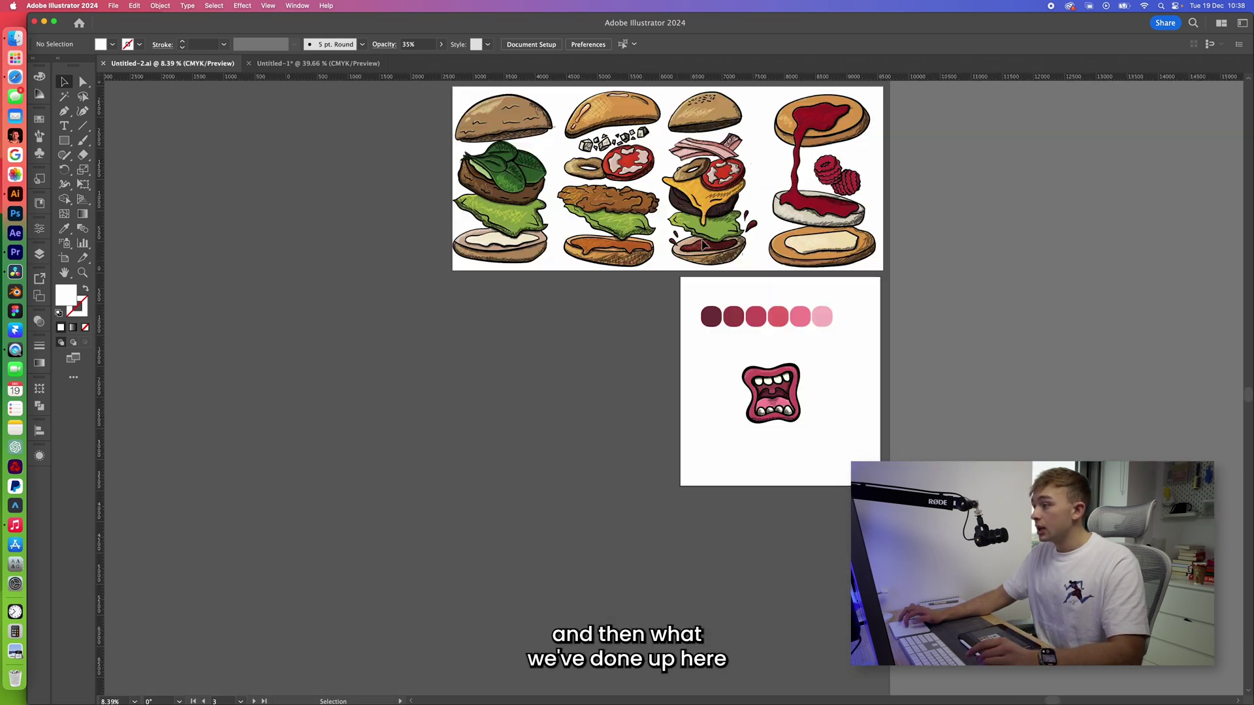
scroll(761, 168, up, 2)
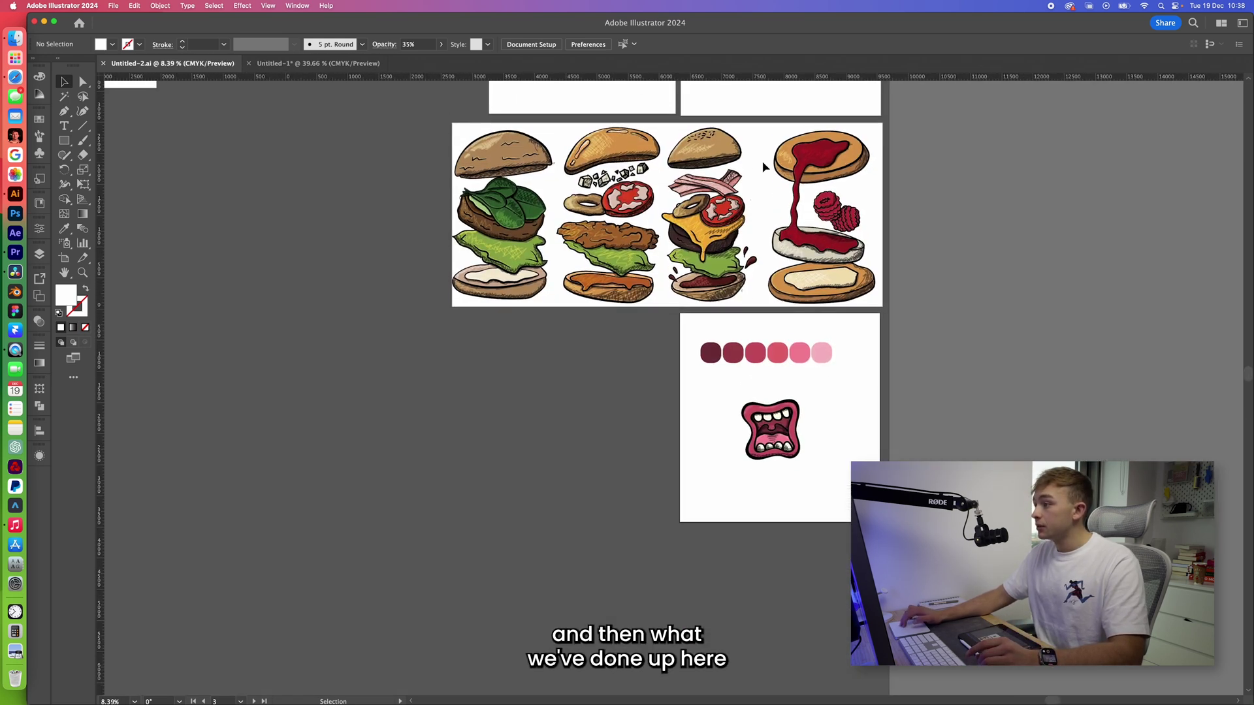
scroll(763, 167, up, 3)
scroll(763, 167, left, 2)
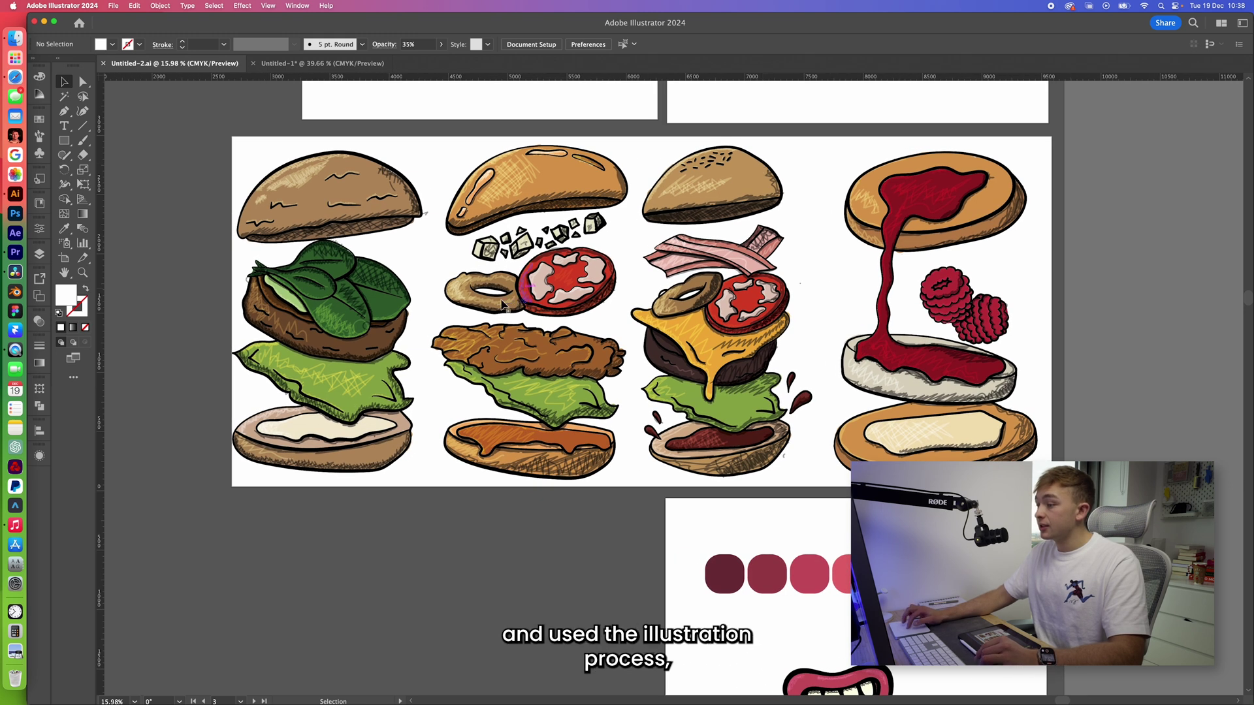
drag(469, 299, 502, 304)
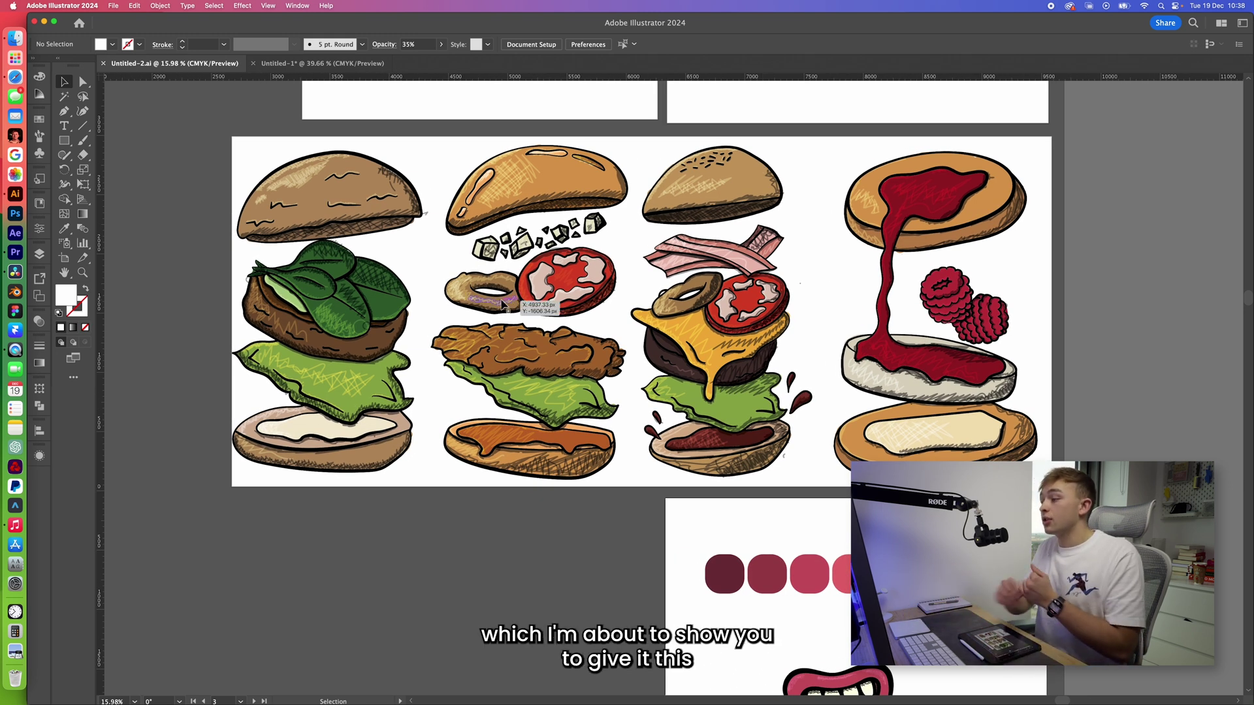
scroll(503, 304, down, 1)
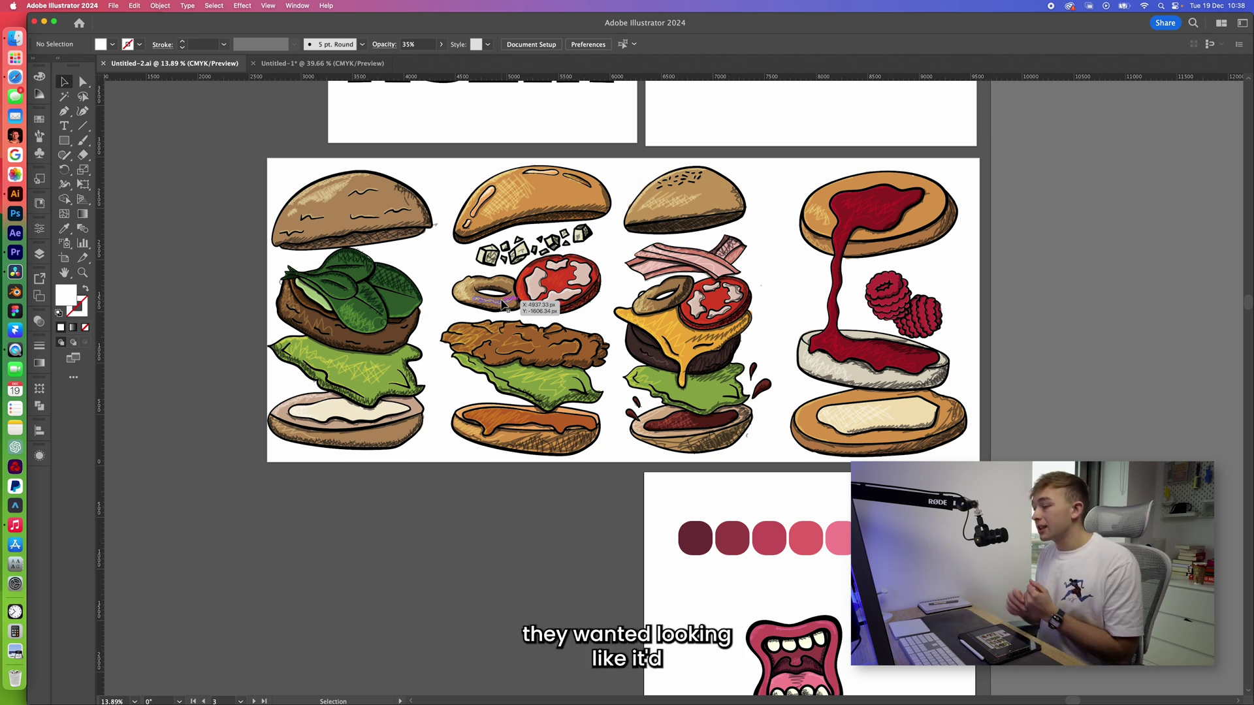
key(super+alt+0)
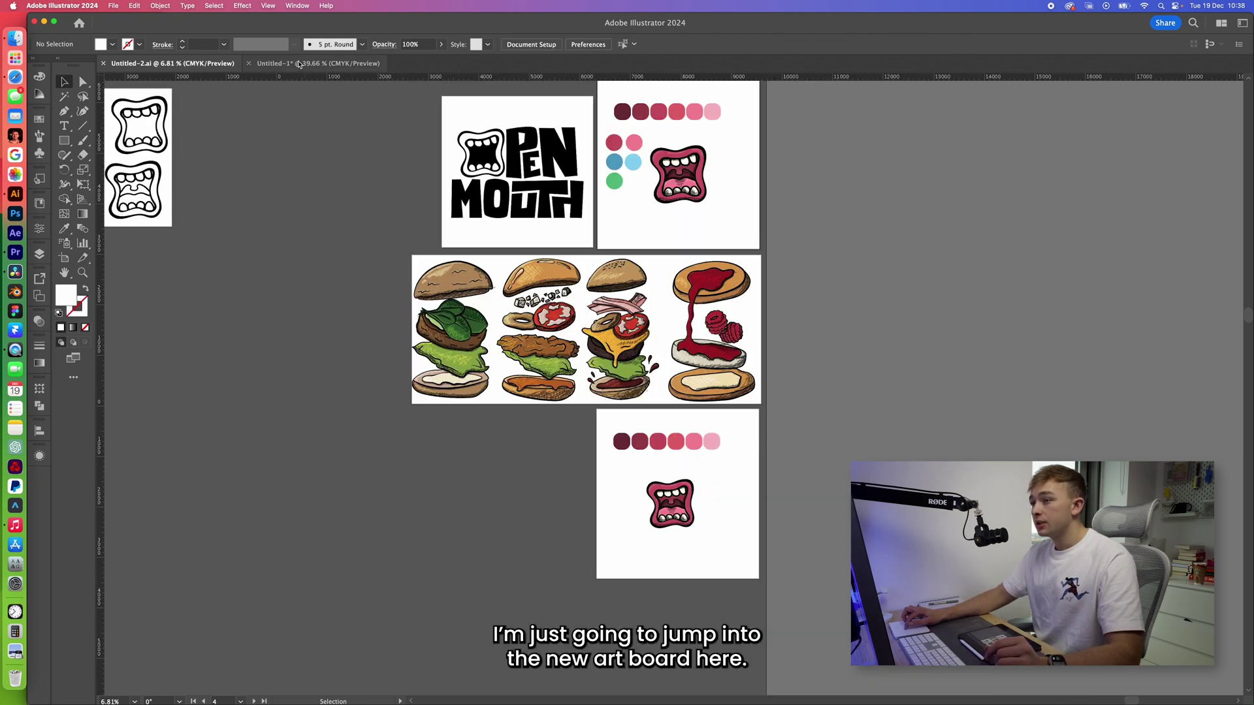
Return to the Untitled-1 document and examine the shading and highlight scribbles on the coloured mouth.
click(323, 63)
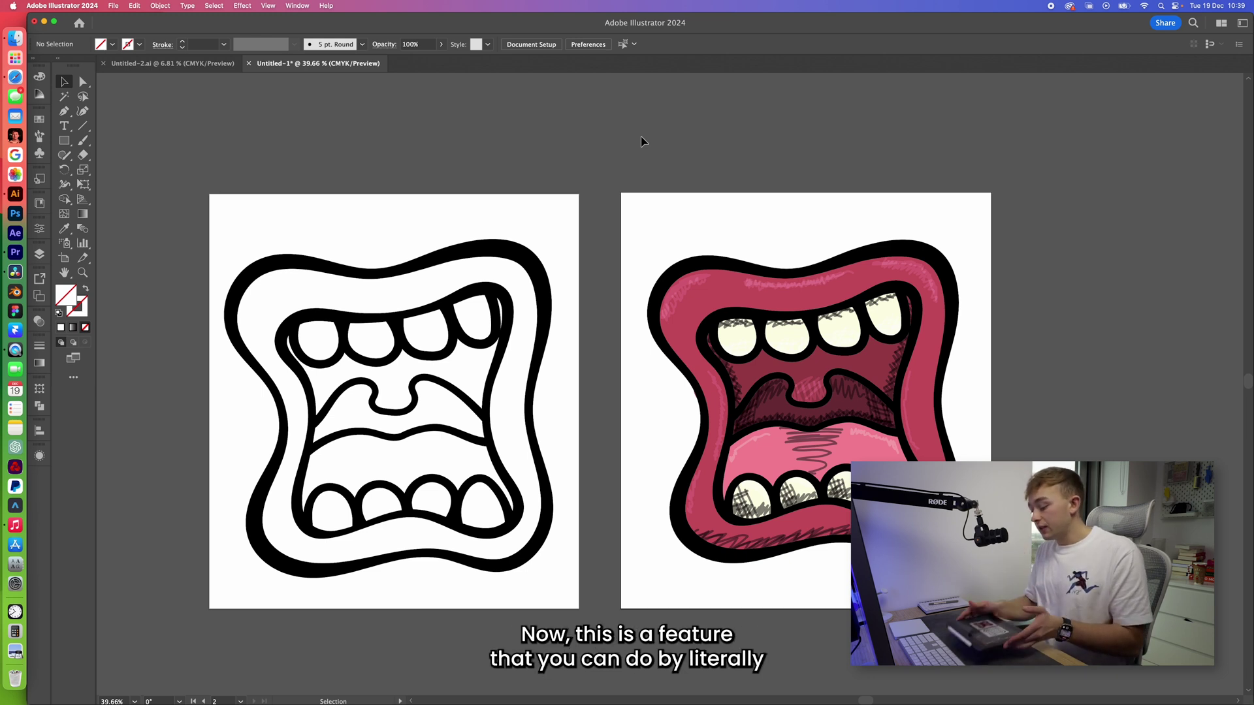
click(243, 5)
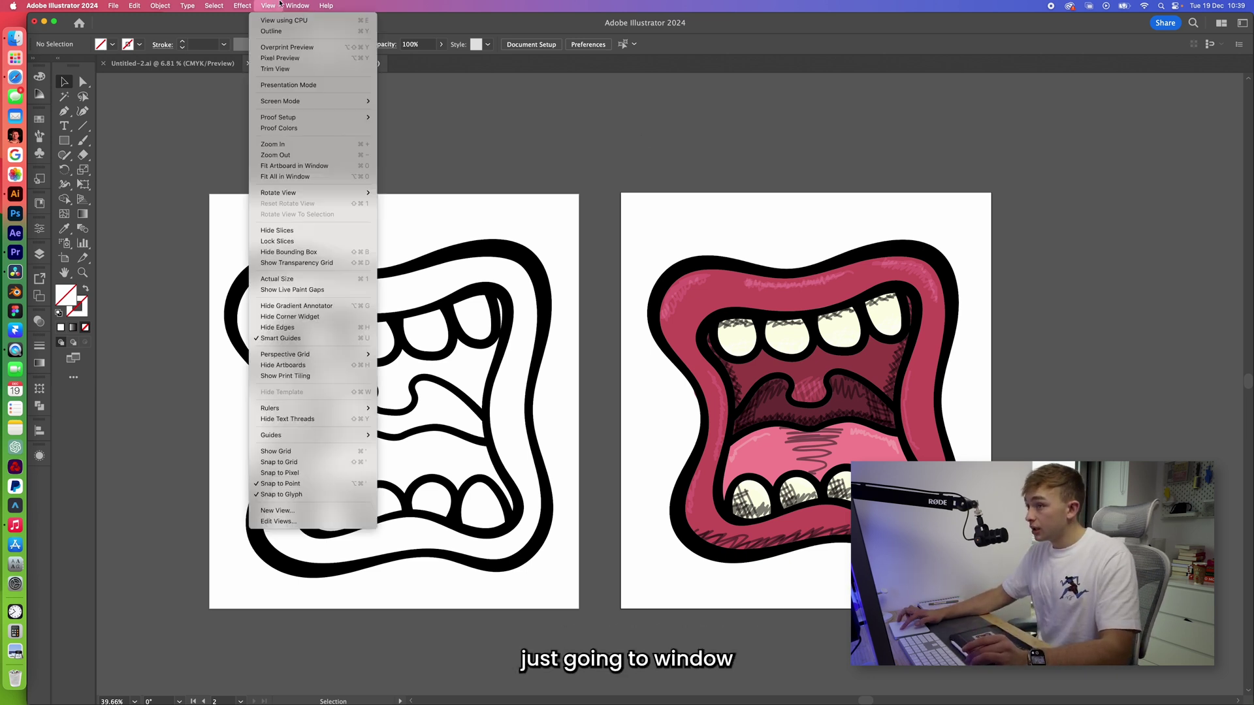
mouse_move(297, 5)
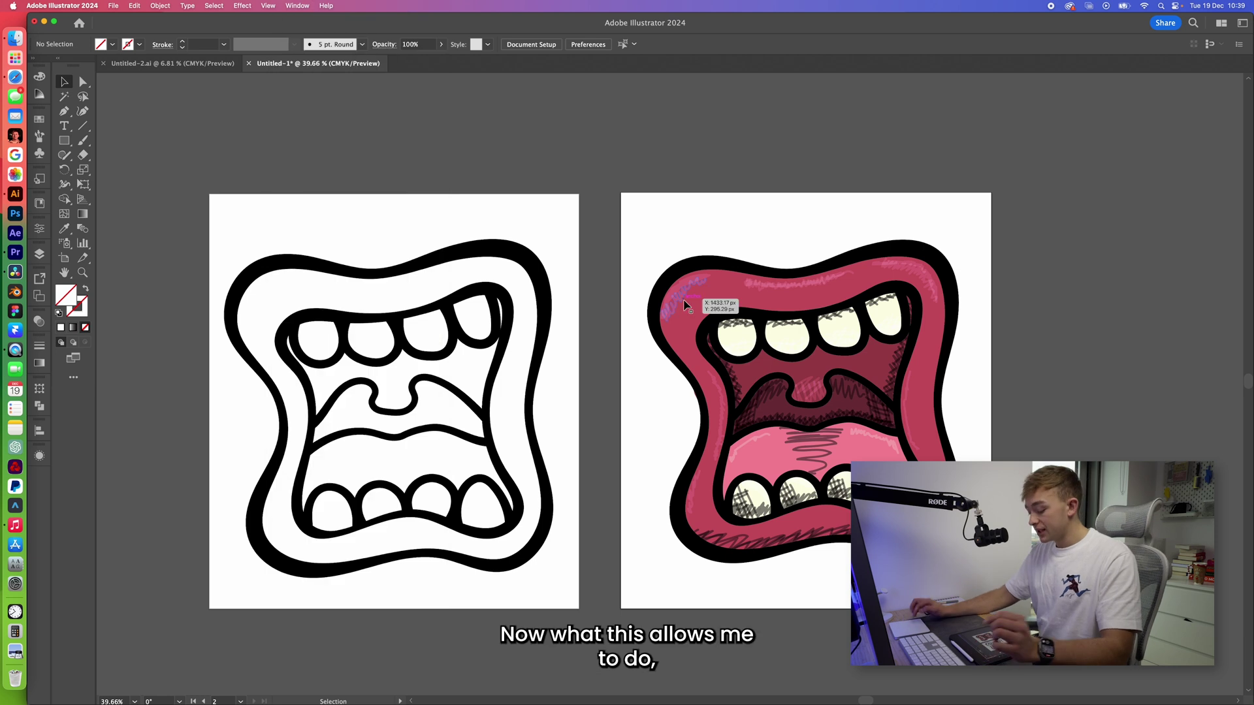
scroll(725, 288, up, 5)
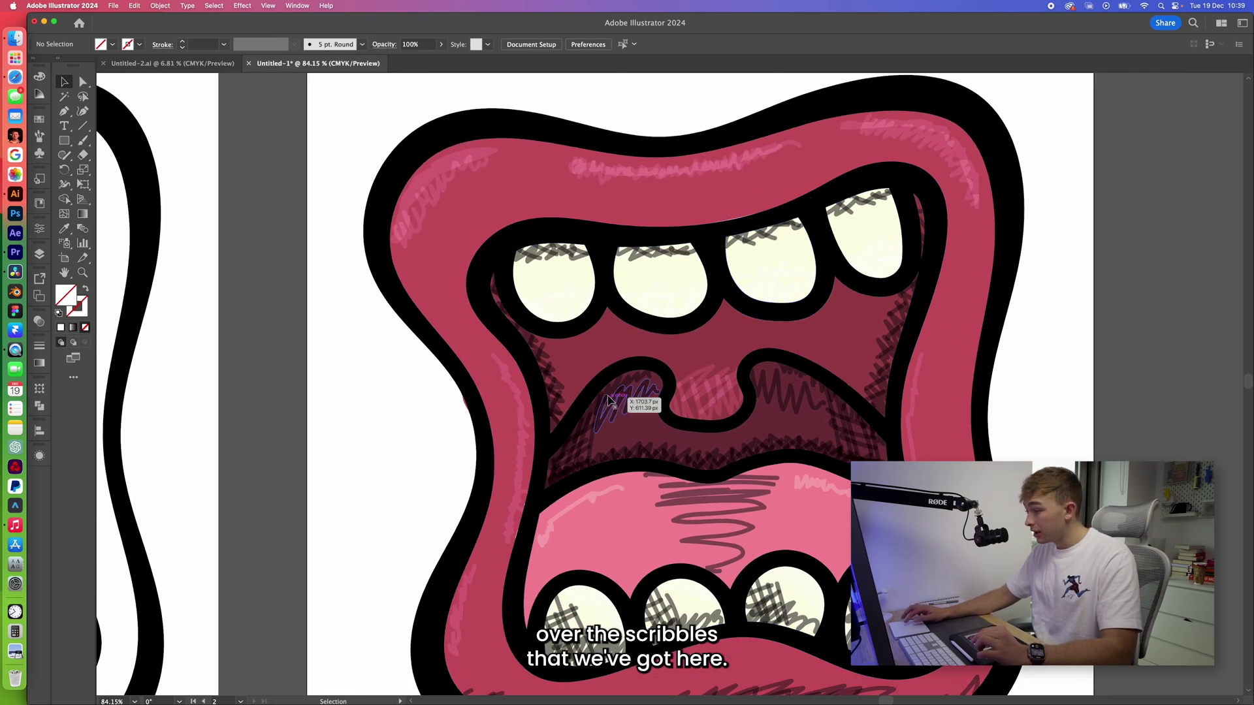
scroll(608, 400, down, 3)
scroll(1041, 425, right, 1)
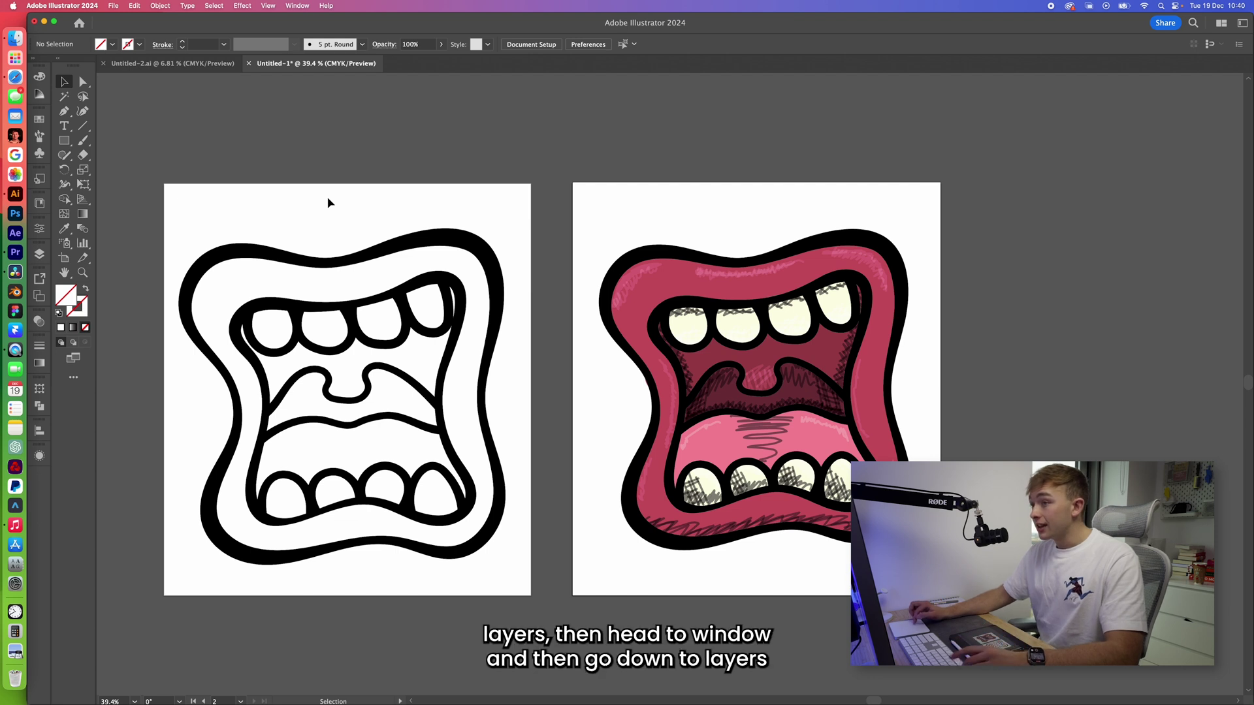
Show the document's layers, add a new layer named Base, and place it beneath Layer 1.
click(306, 5)
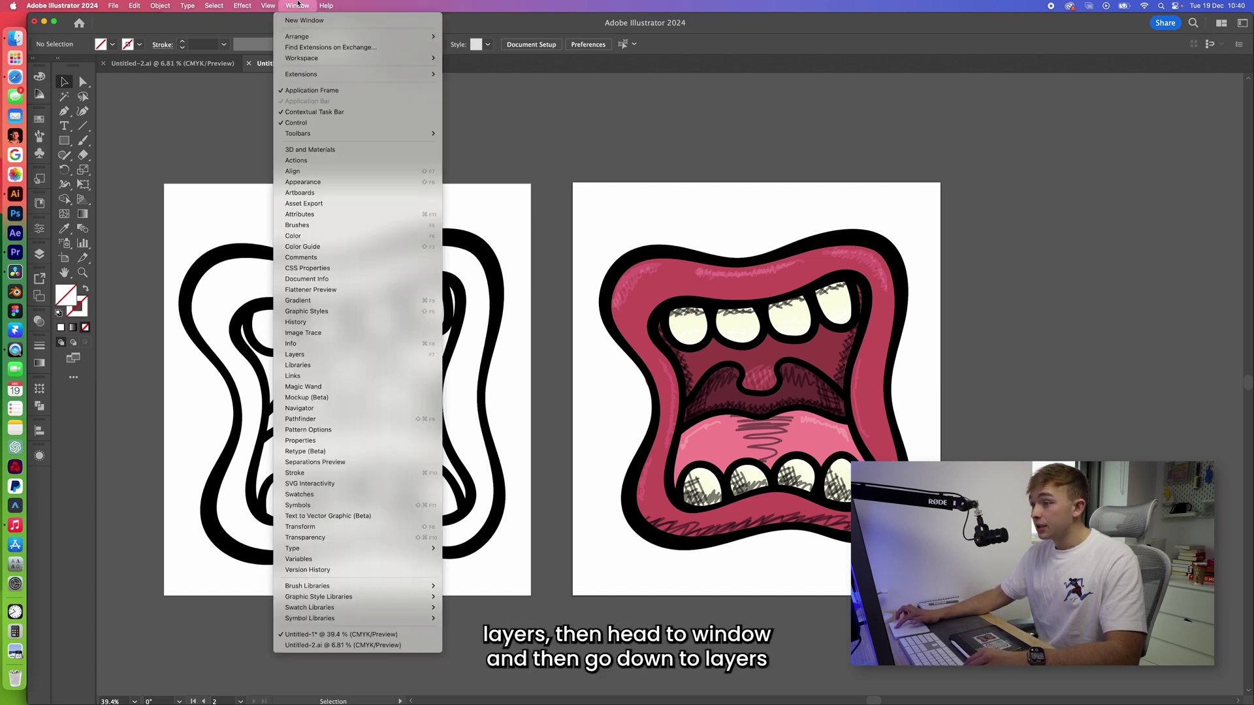
click(320, 355)
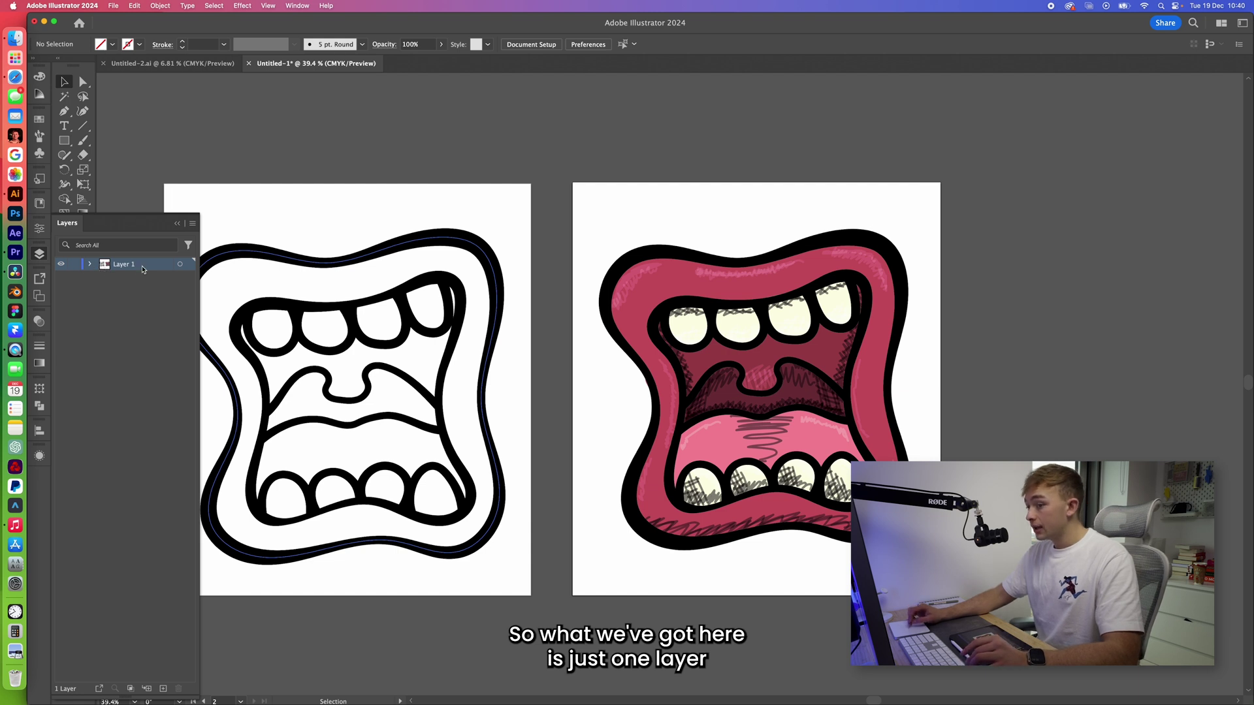
click(163, 689)
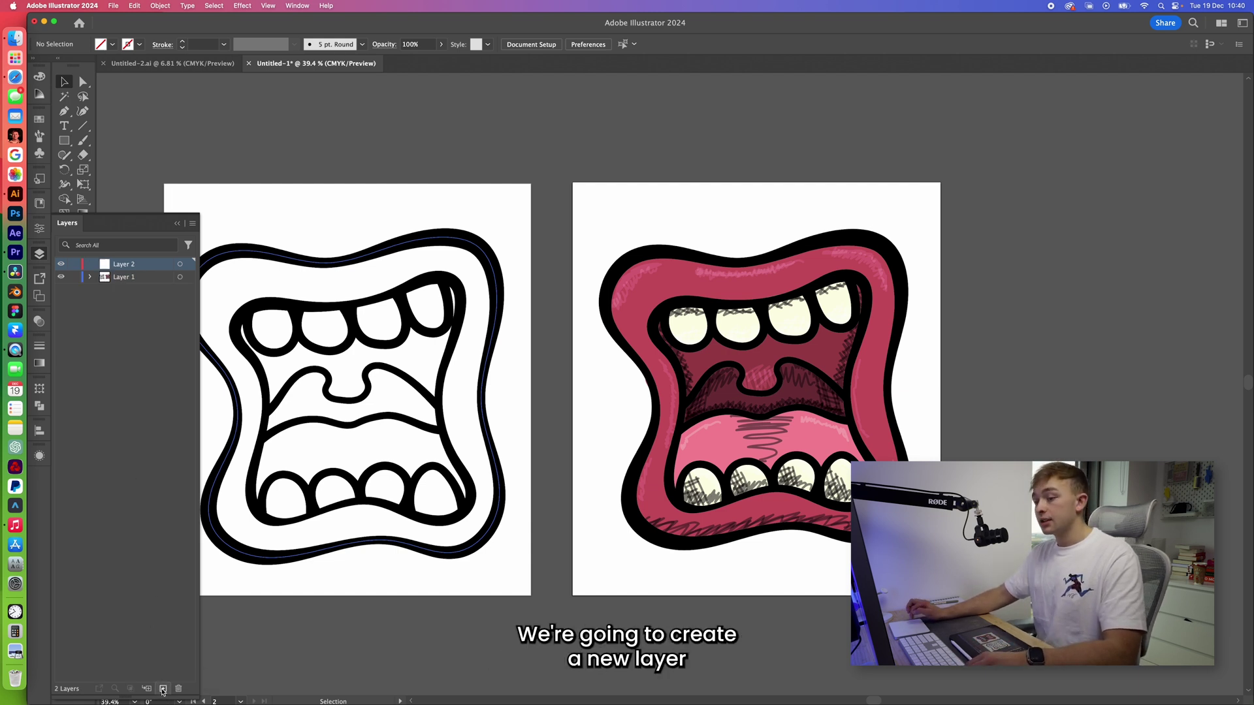
double_click(120, 264)
text(Base)
drag(127, 278, 124, 264)
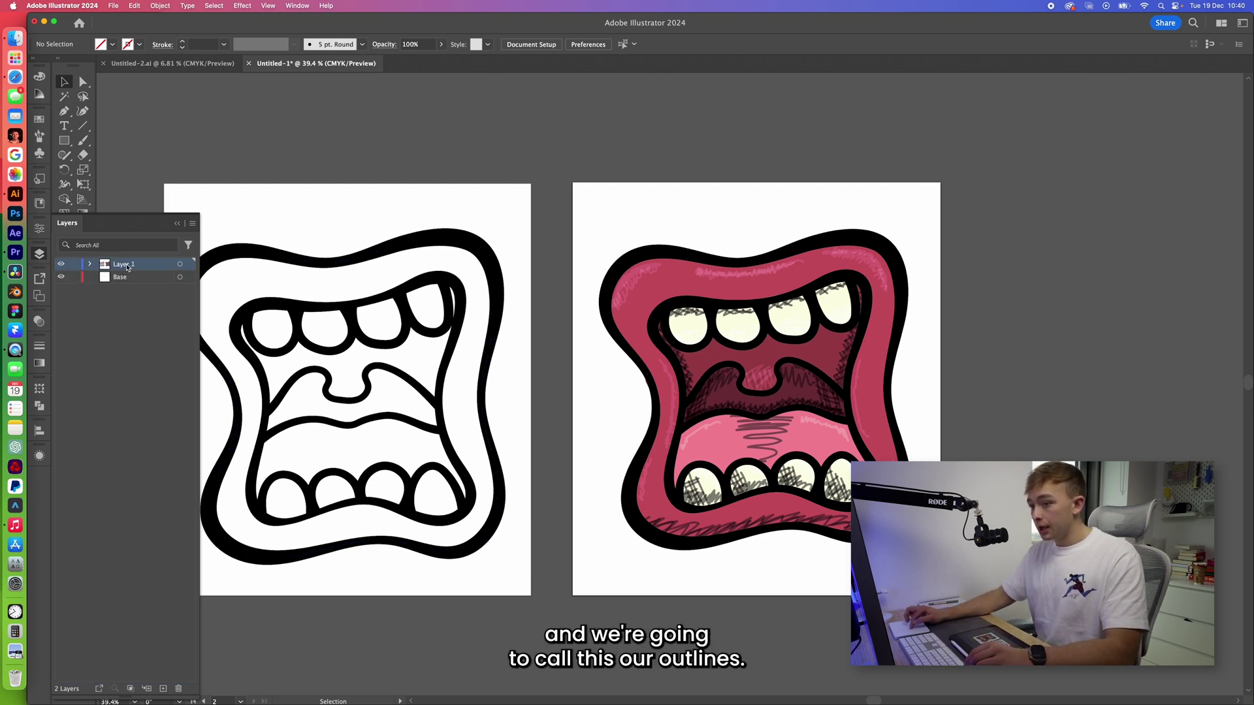
Rename Layer 1, which holds the mouth artwork, as Outlines.
double_click(126, 265)
text(Outl)
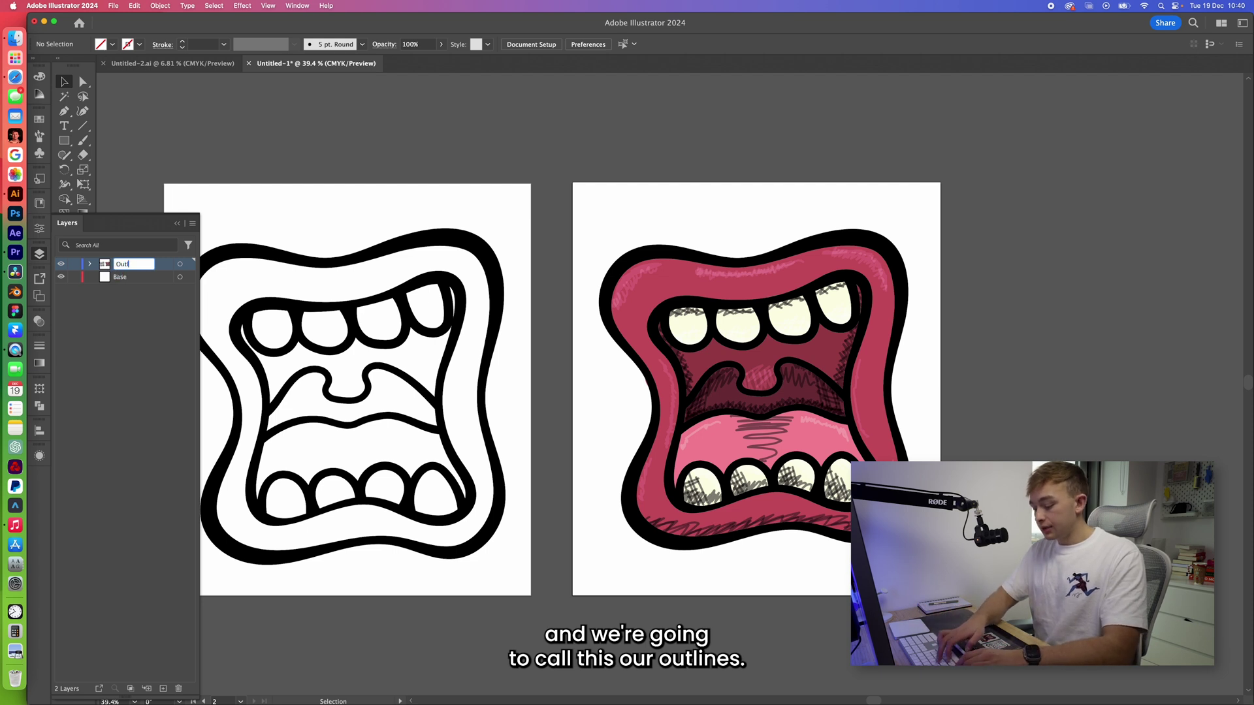
text(ines)
key(Return)
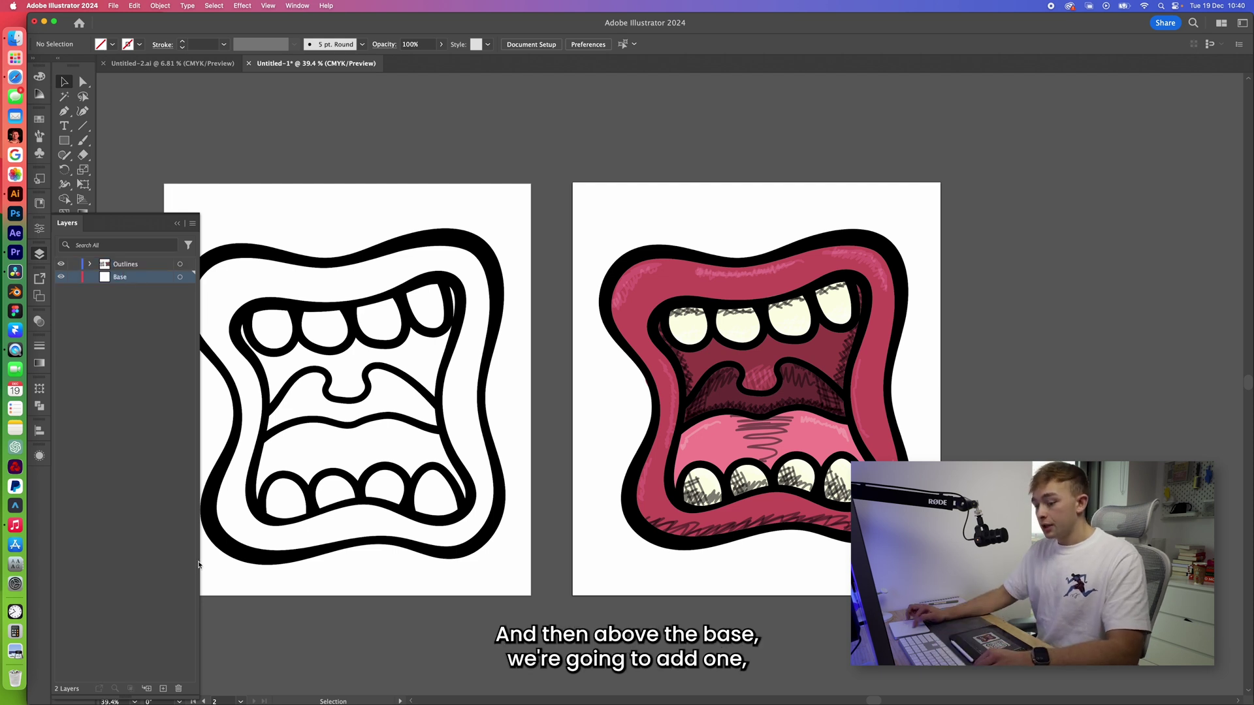
Add a new layer named Colour directly above the Base layer.
click(163, 689)
double_click(123, 277)
text(Colour)
key(Return)
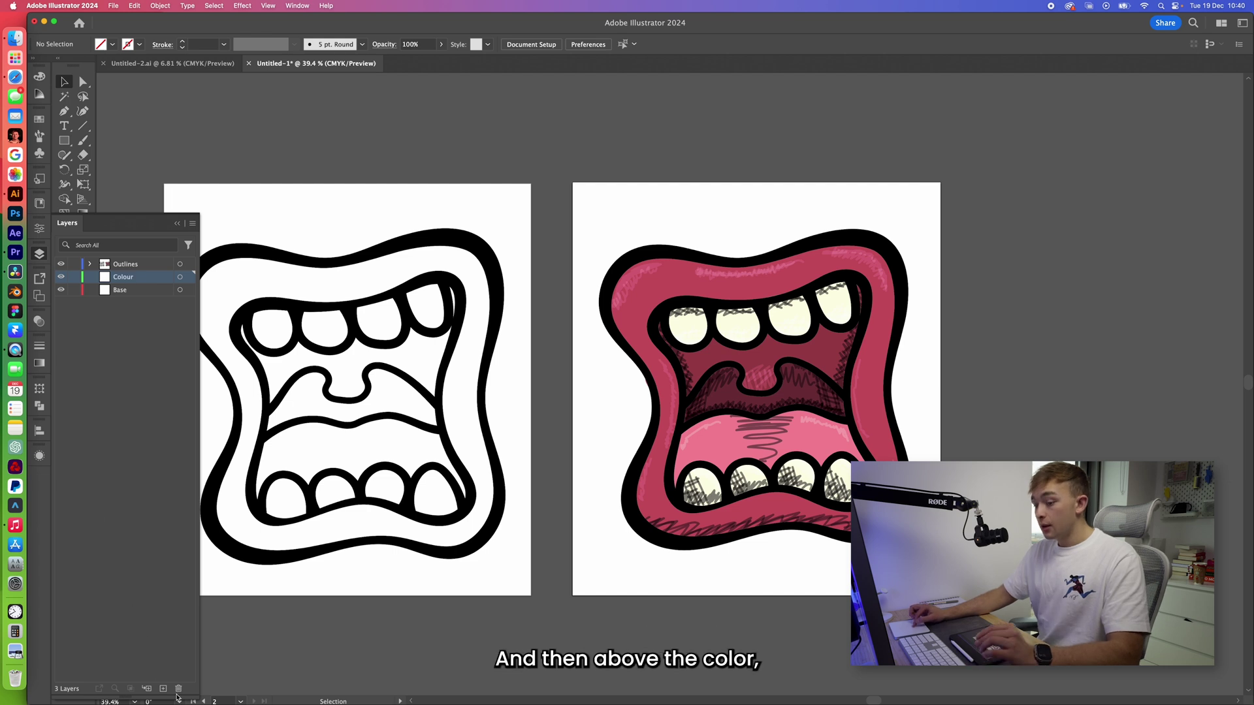
Add a new layer named Shadows directly above the Colour layer.
click(163, 689)
double_click(124, 277)
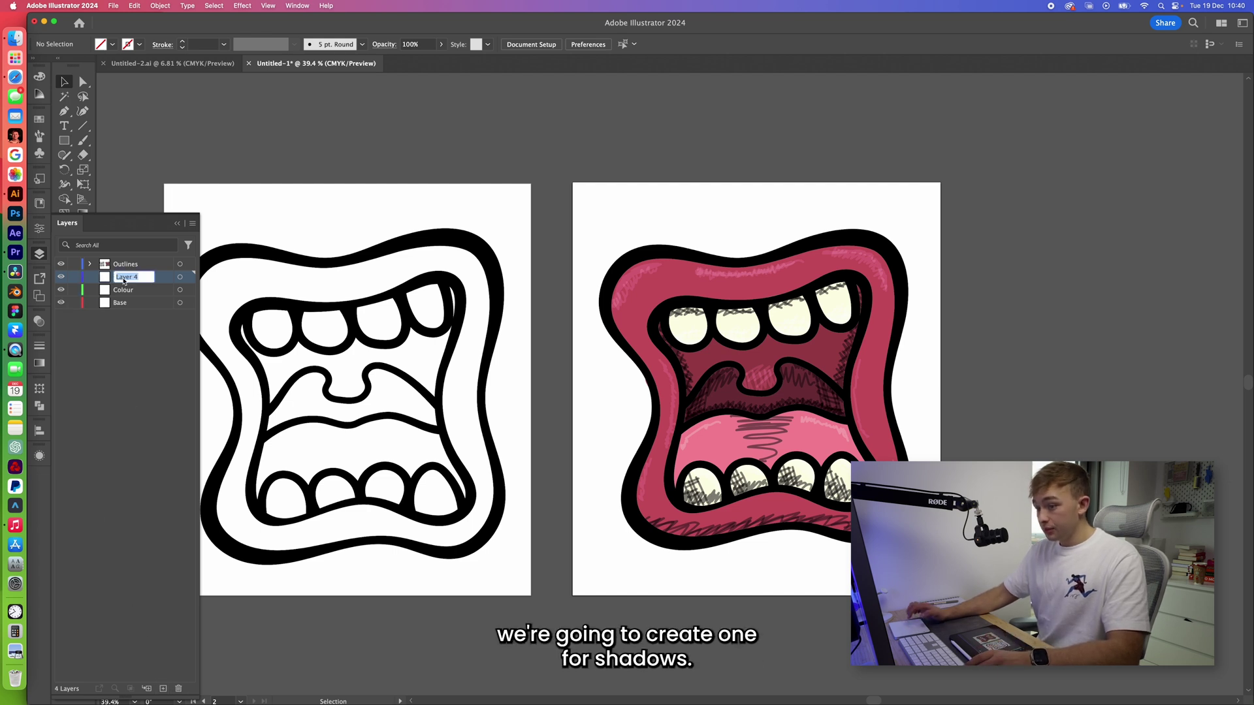
text(Shadows)
key(Return)
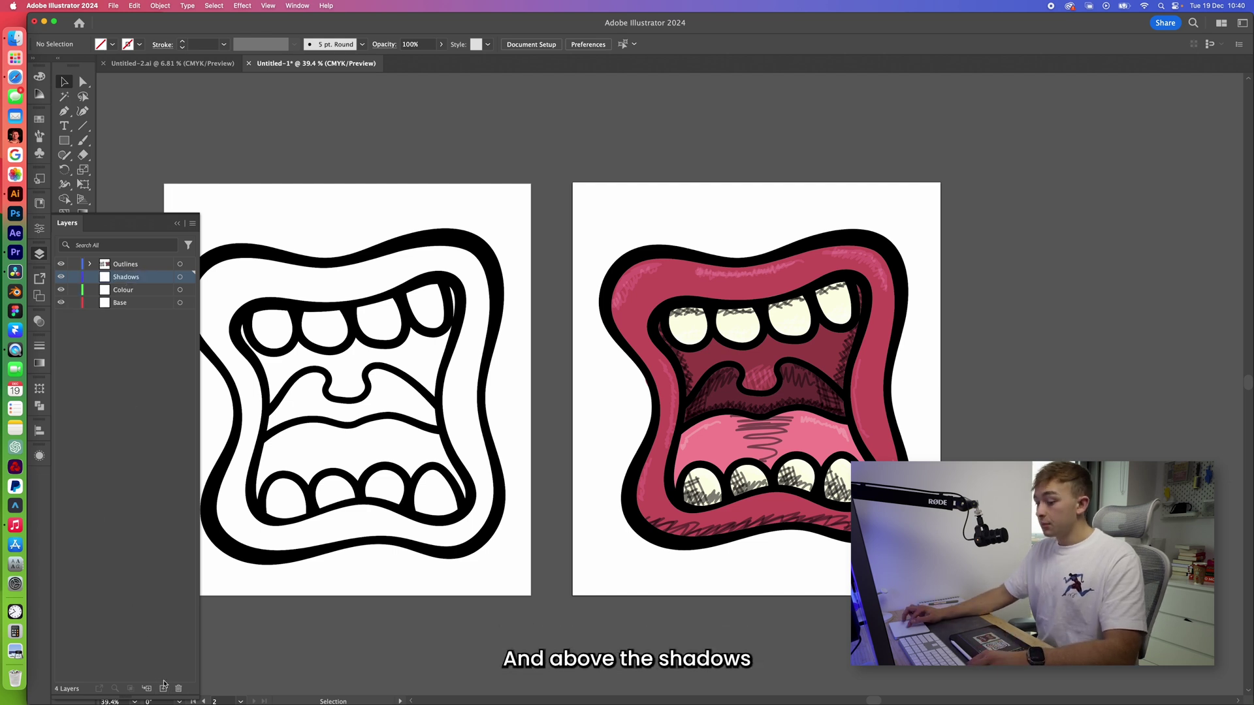
Add a new layer named Highlights between the Shadows and Outlines layers.
click(164, 689)
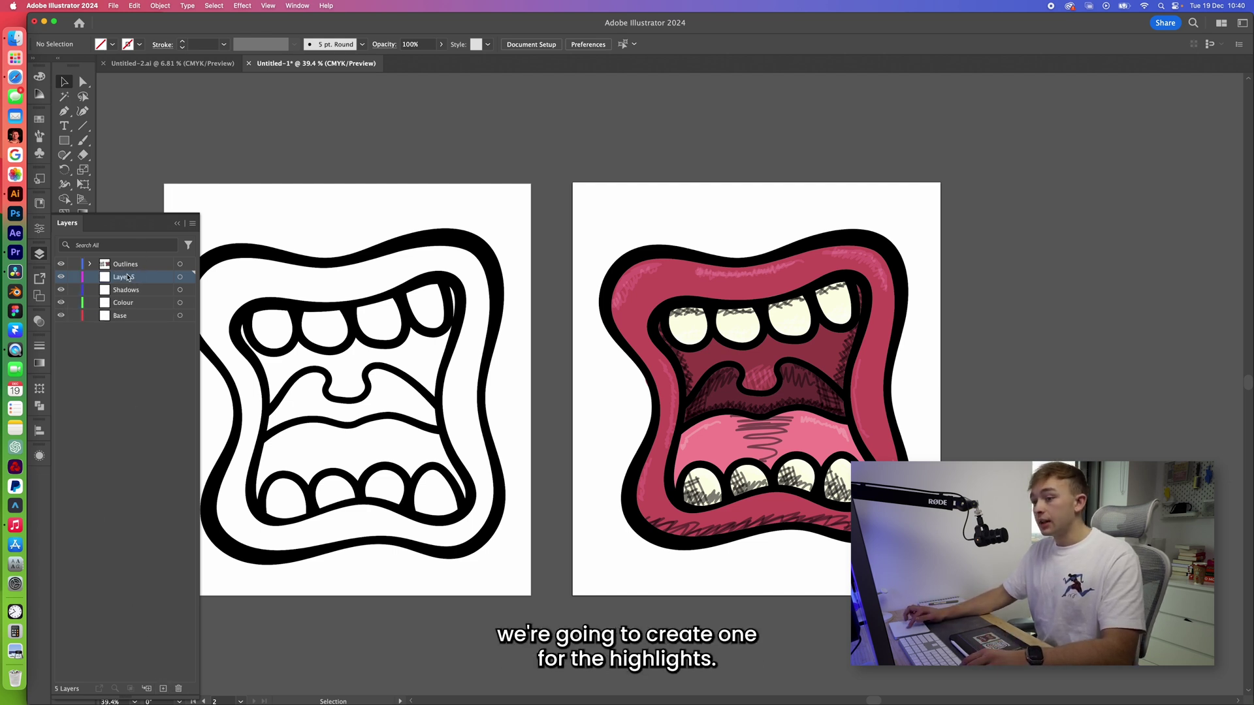
double_click(124, 277)
text(Highlights)
key(Return)
Make the Base layer active for drawing and collapse the layer list.
click(120, 315)
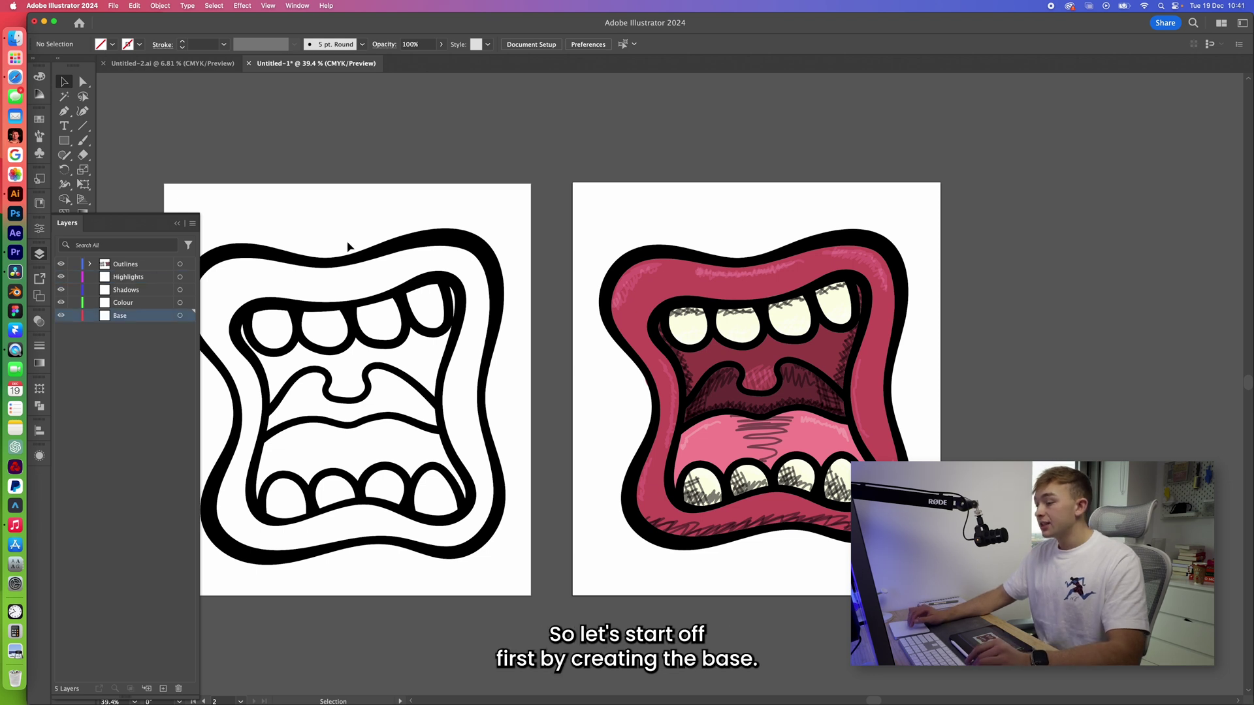
scroll(346, 246, left, 5)
scroll(347, 245, up, 1)
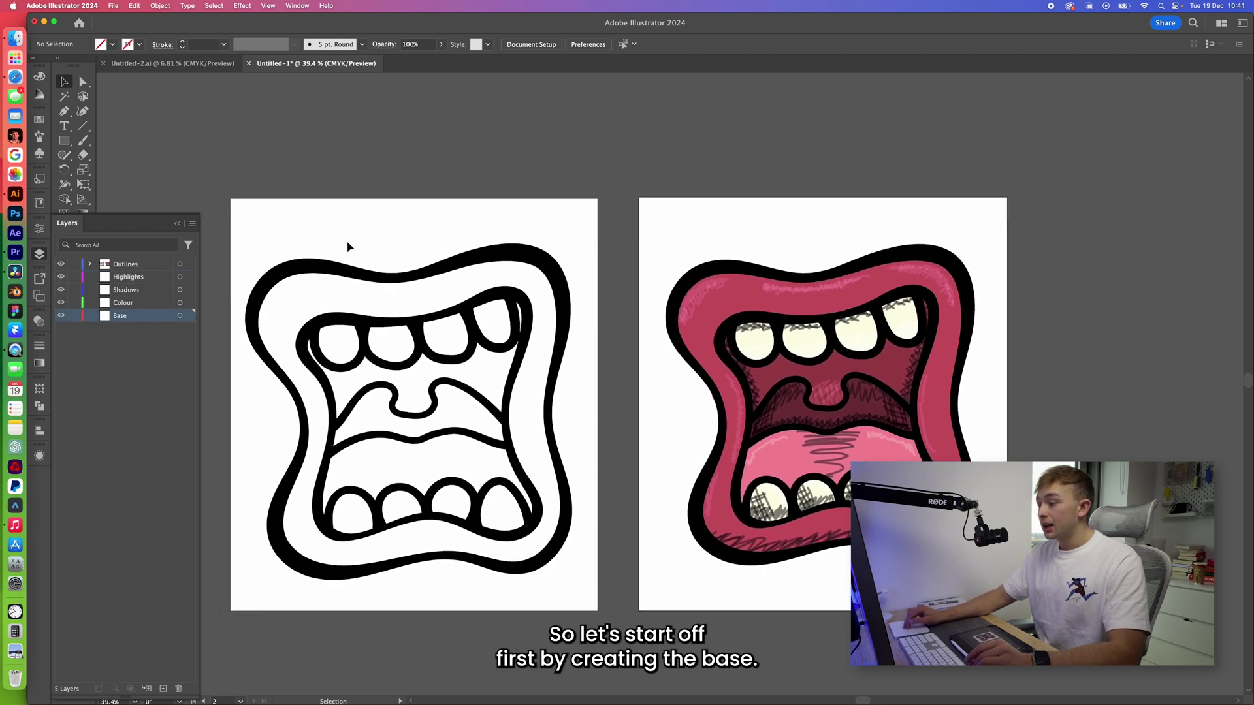
click(176, 224)
Switch to the Blob Brush tool and set its fidelity one notch smoother and its size to 91 pt.
click(83, 142)
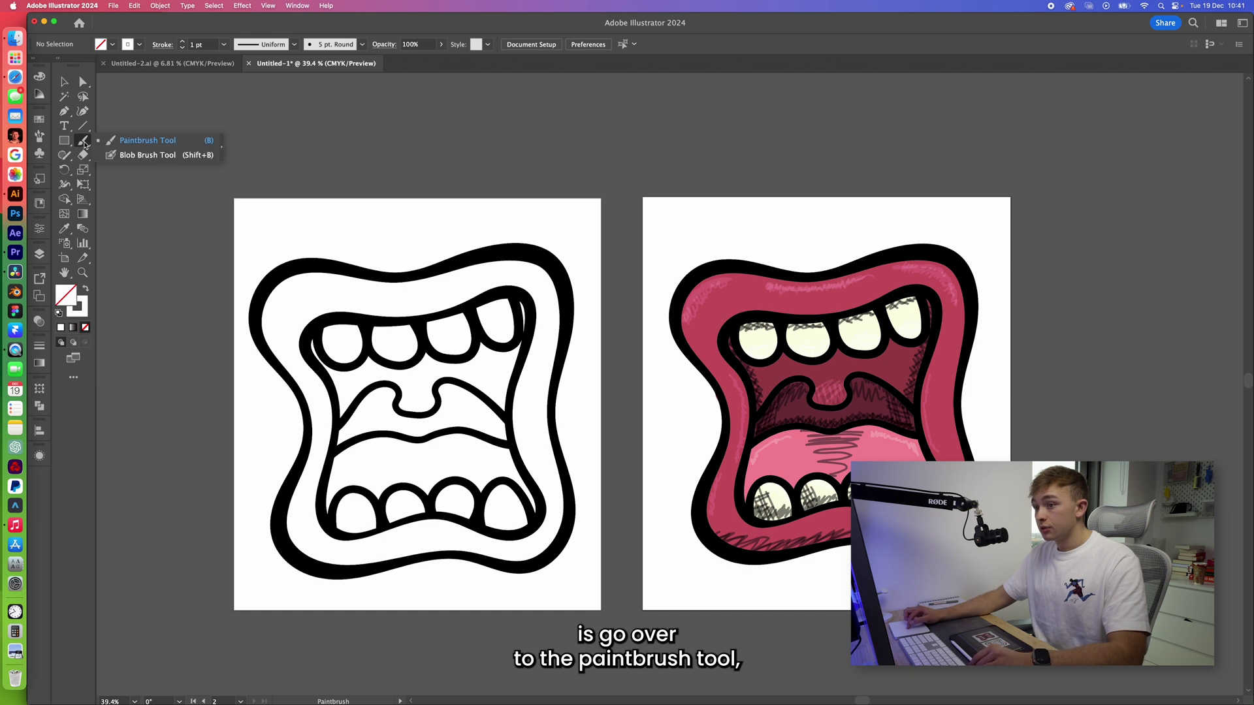
click(143, 158)
double_click(83, 139)
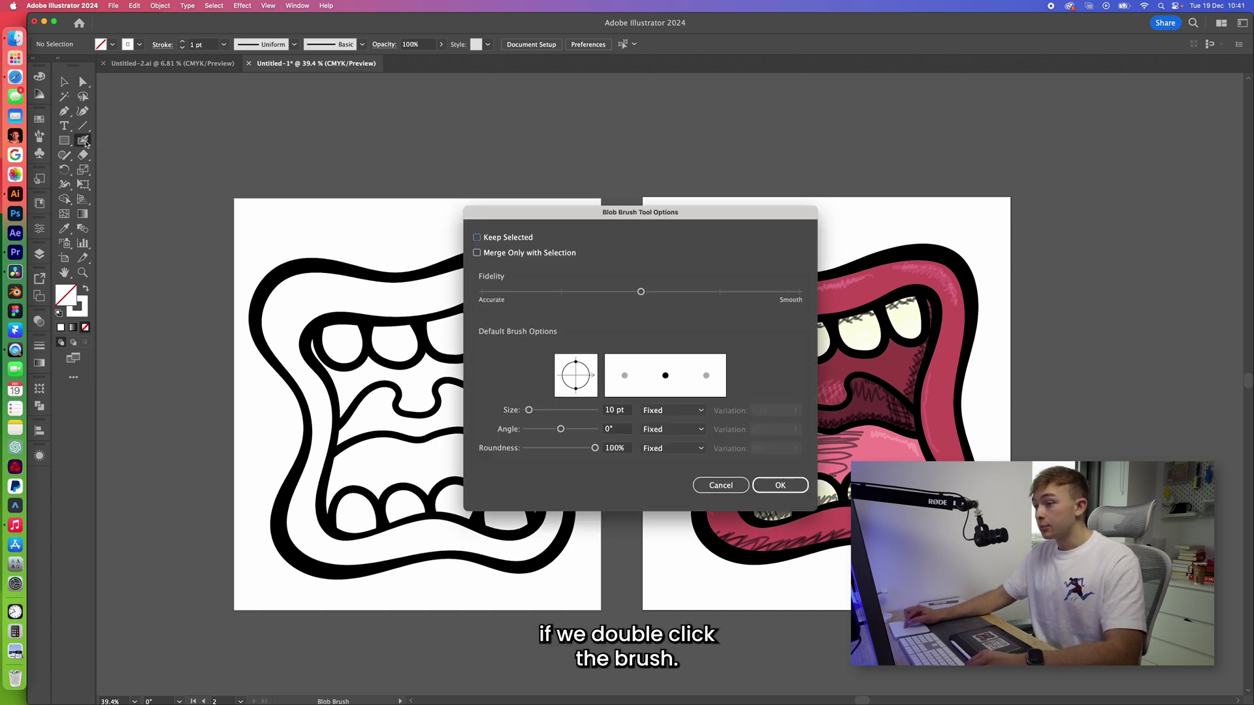
click(718, 294)
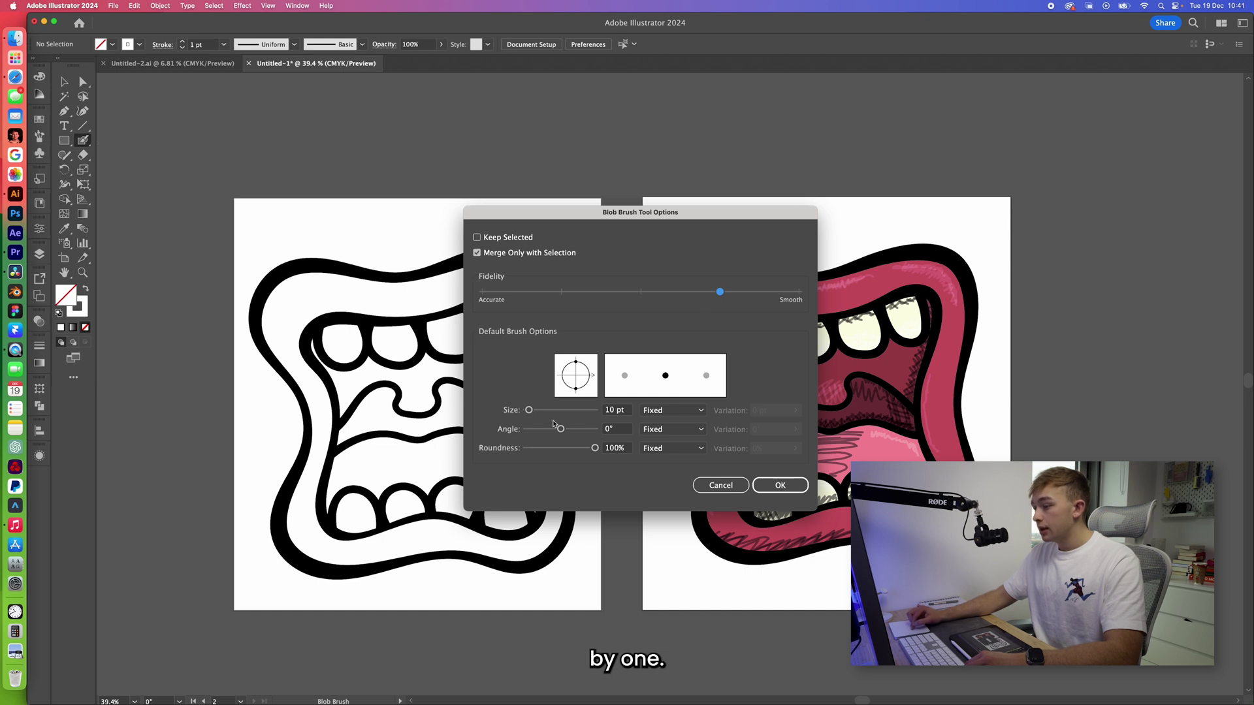
drag(529, 410, 558, 415)
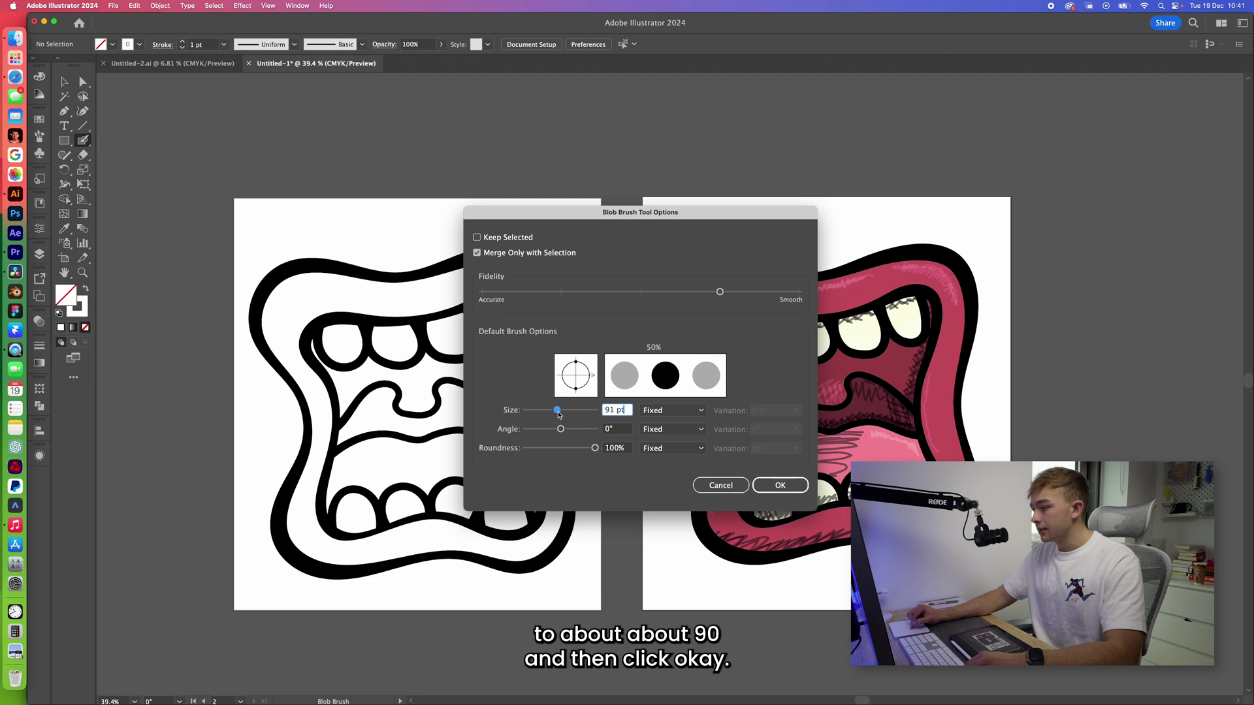
click(780, 485)
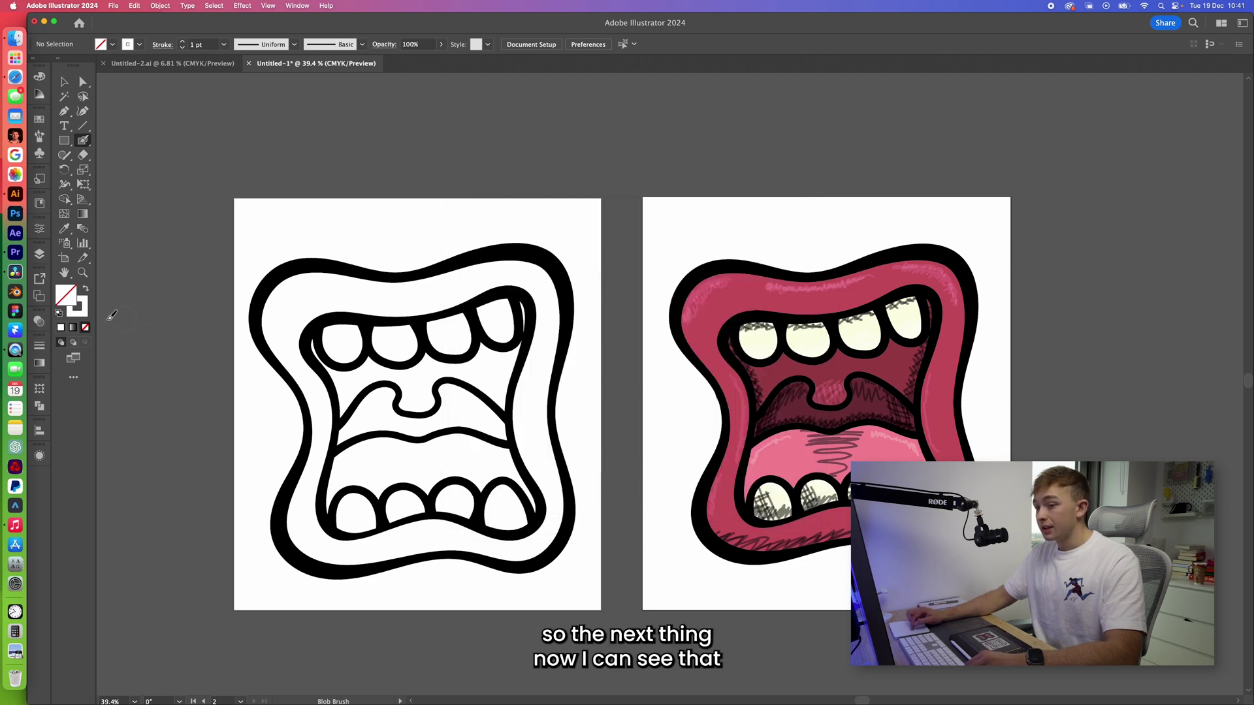
Swap fill and stroke to leave no stroke, and set the fill to a neutral grey with 50% brightness.
click(86, 290)
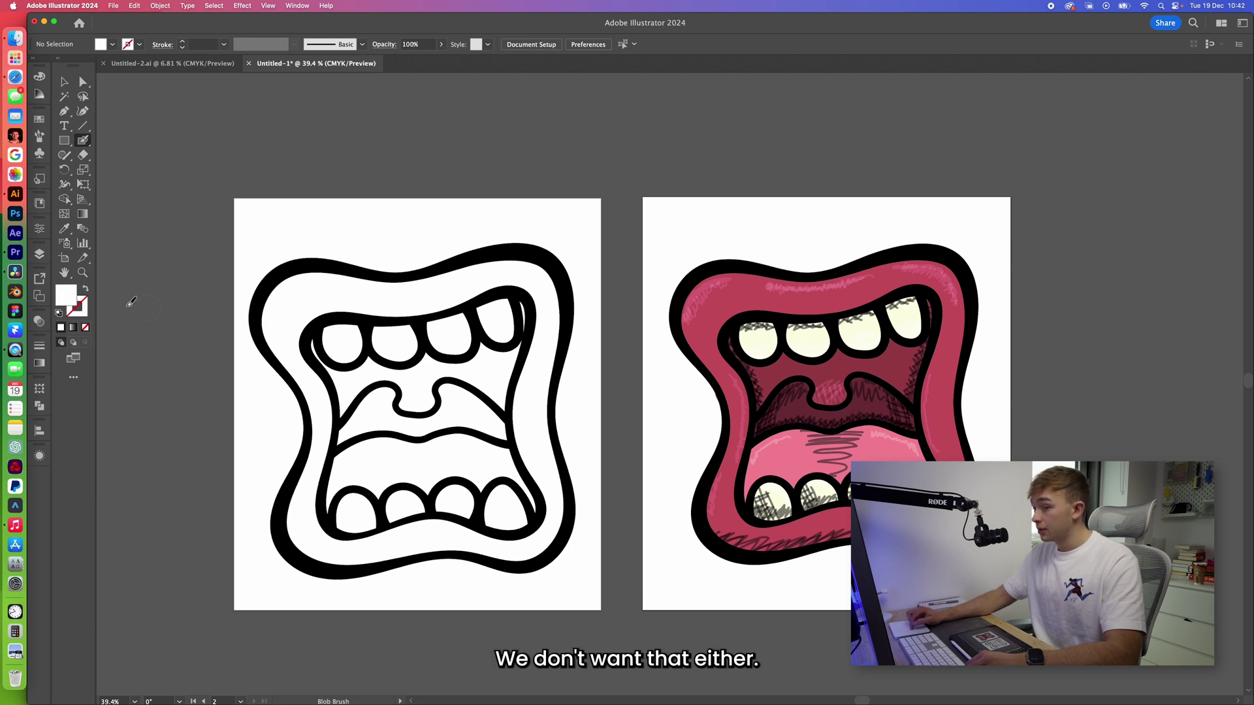
double_click(66, 298)
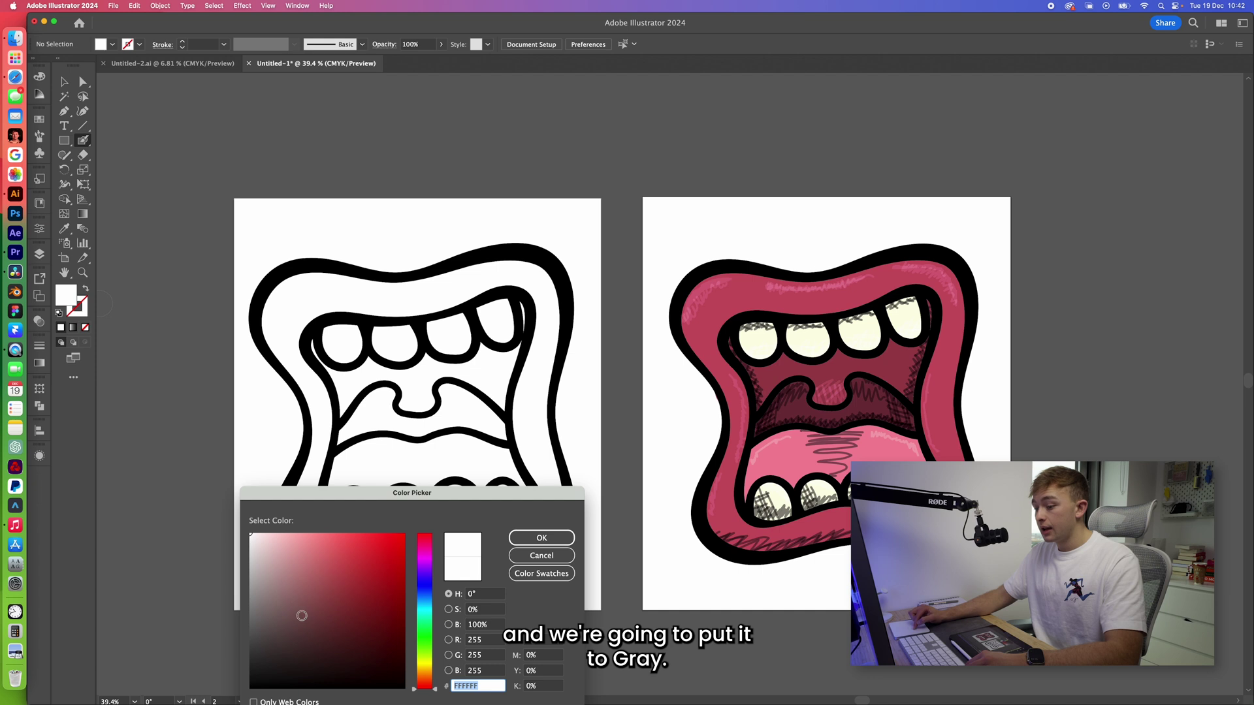
click(256, 617)
drag(255, 617, 230, 613)
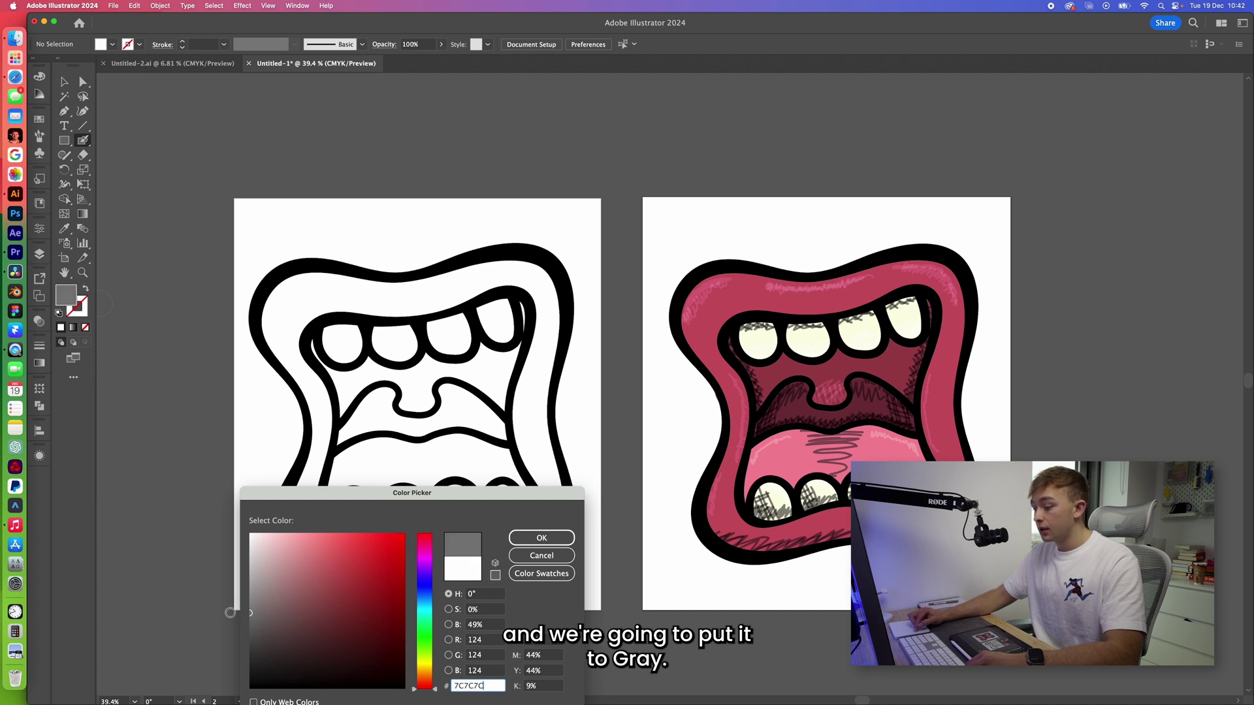
double_click(473, 625)
text(50)
key(Return)
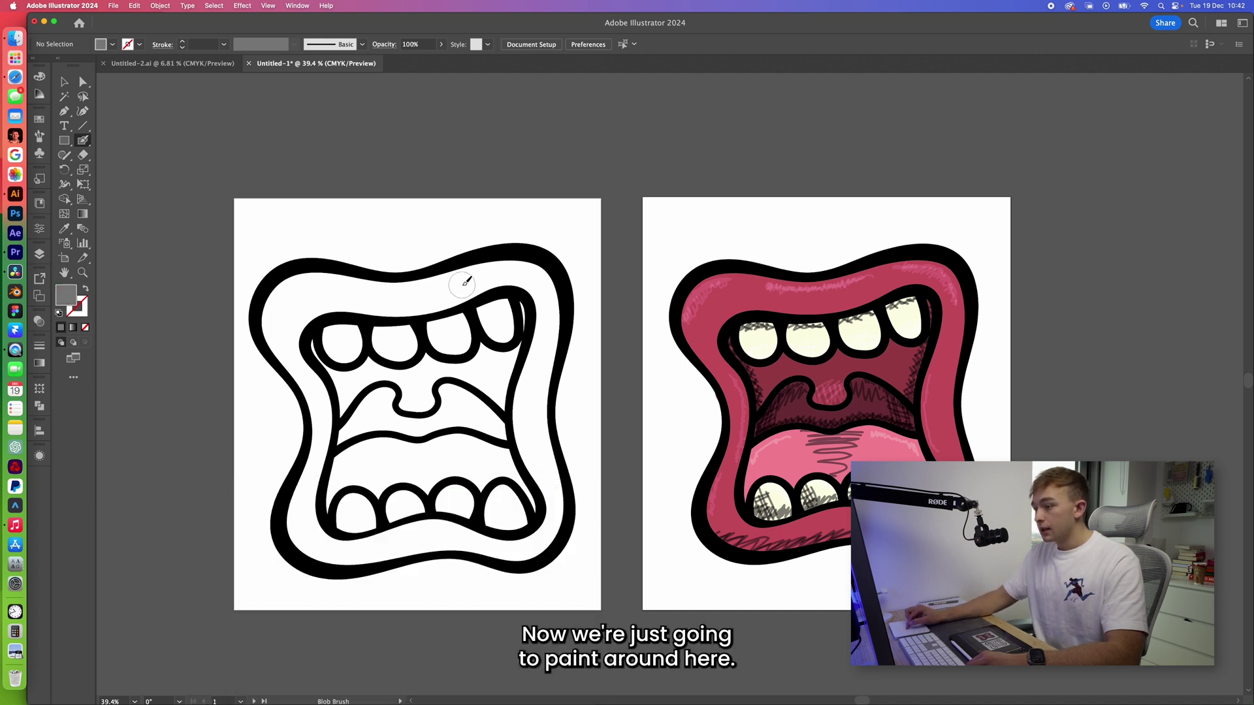
Paint the whole interior of the uncoloured mouth grey on the Base layer with the Blob Brush, staying within the outer outline.
mouse_move(461, 285)
mouse_down()
mouse_move(277, 281)
mouse_move(268, 304)
mouse_move(279, 340)
mouse_move(320, 395)
mouse_move(312, 547)
mouse_move(367, 556)
mouse_move(545, 530)
mouse_move(555, 490)
mouse_move(532, 411)
mouse_move(541, 333)
mouse_up()
mouse_move(522, 271)
mouse_down()
mouse_move(297, 310)
mouse_move(326, 373)
mouse_move(356, 332)
mouse_move(294, 339)
mouse_move(274, 291)
mouse_move(398, 304)
mouse_up()
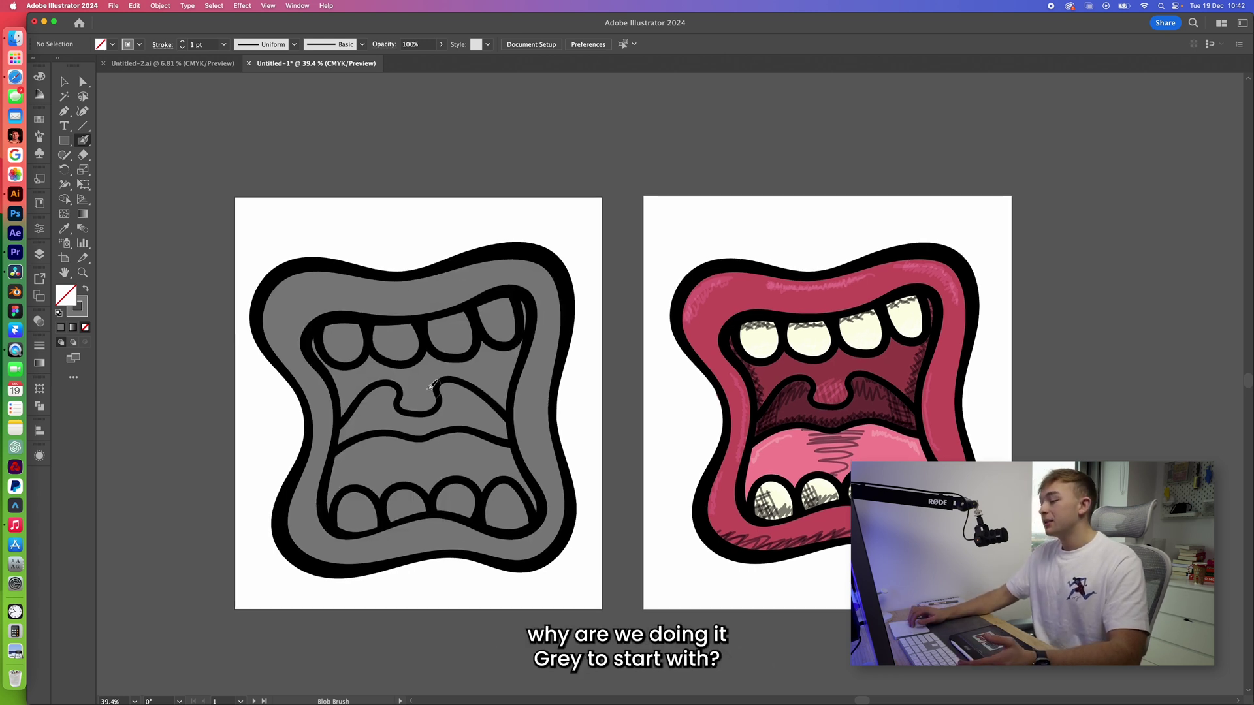
Make the Colour layer active for drawing and collapse the layer list.
scroll(430, 387, up, 1)
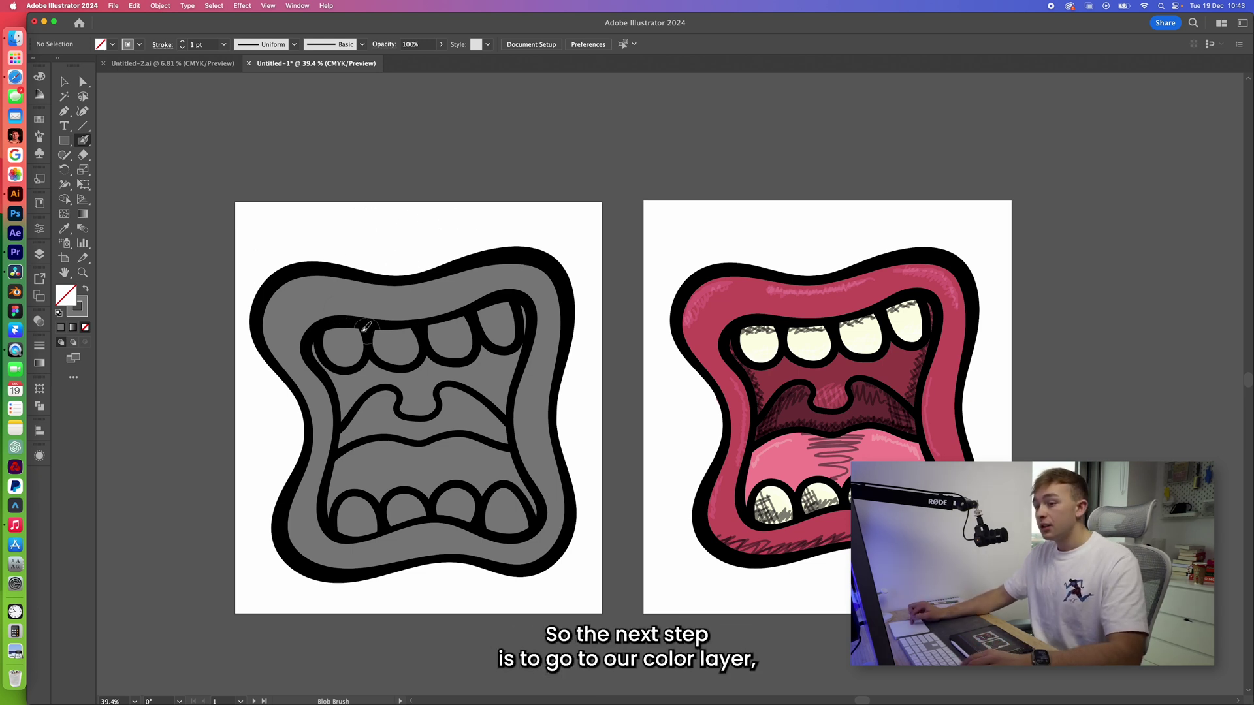
click(39, 255)
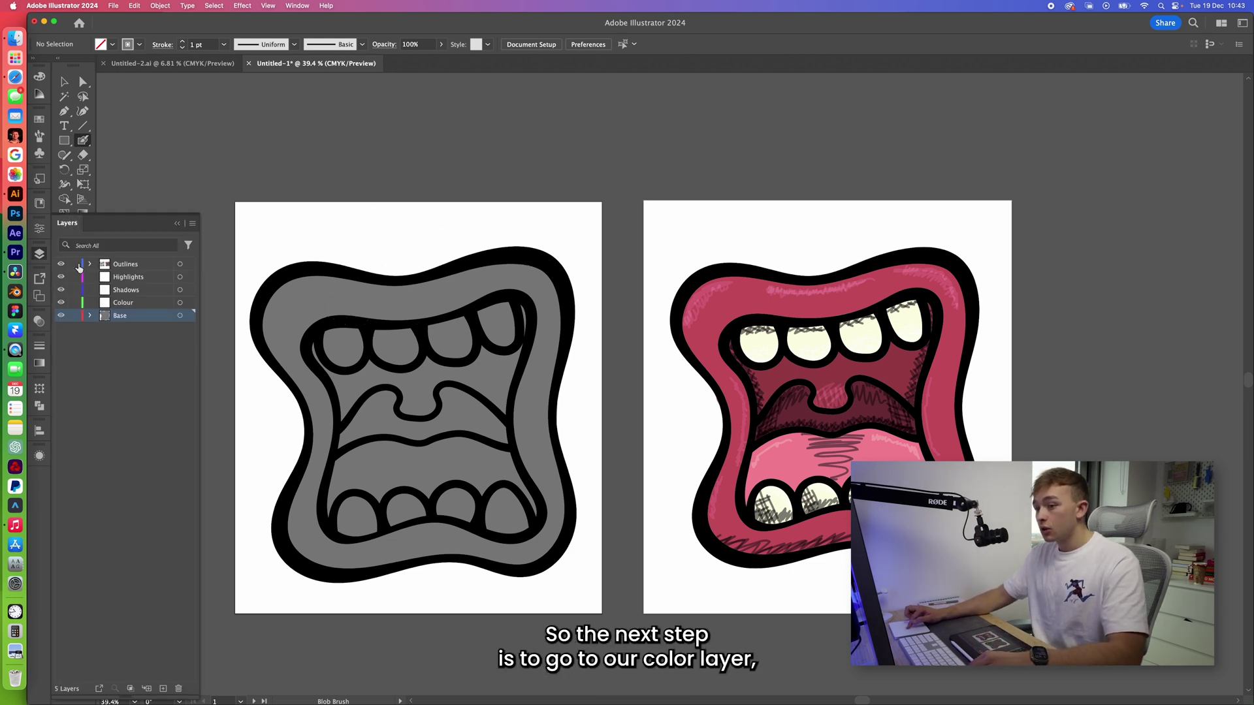
click(128, 303)
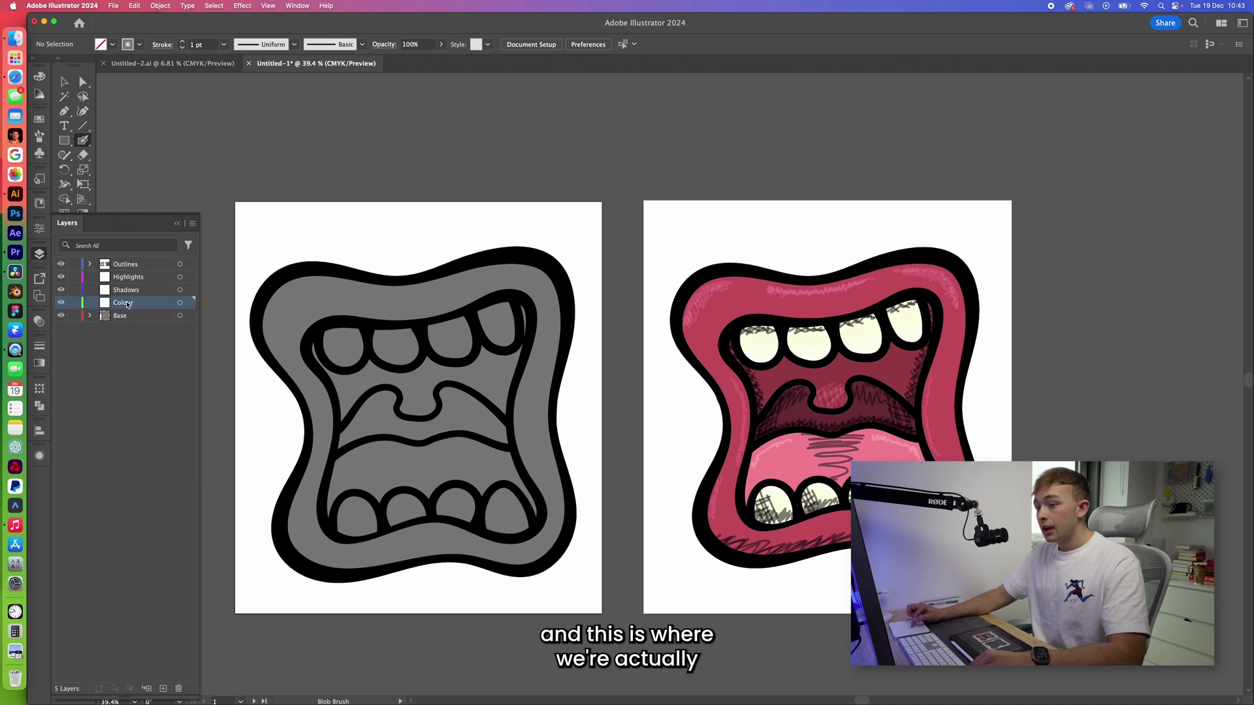
click(178, 225)
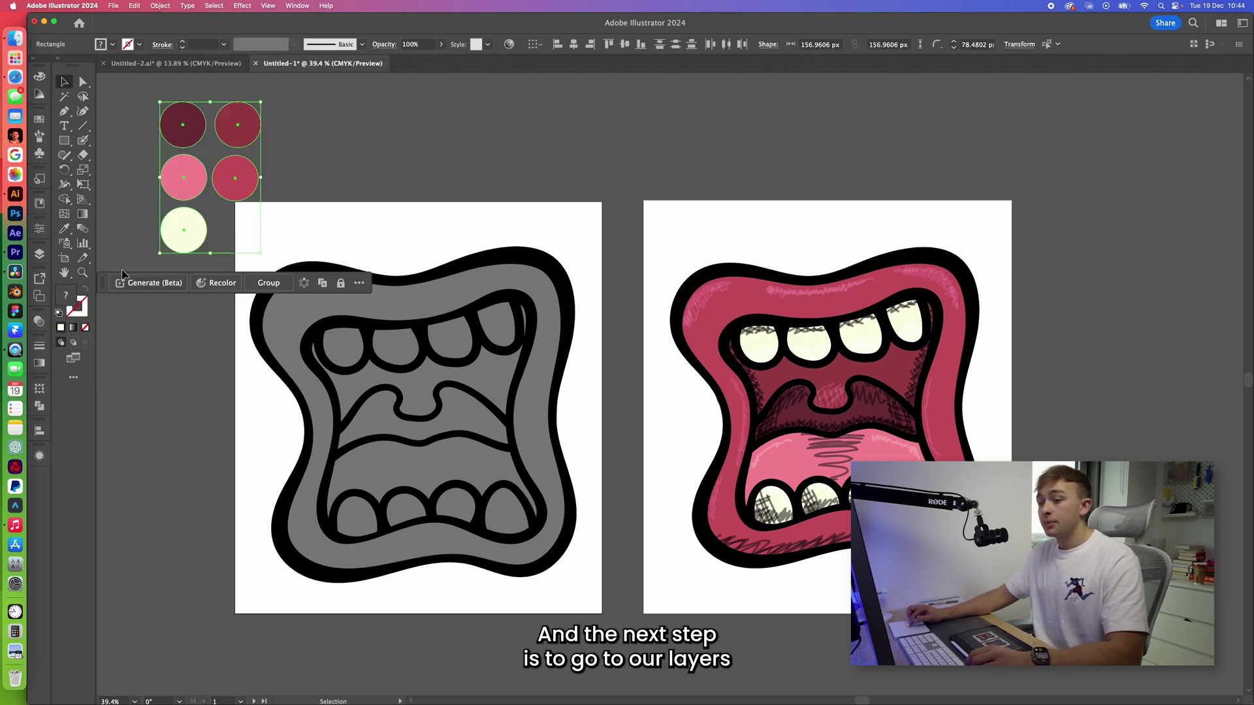
Deselect the colour swatches and set the Blob Brush to Keep Selected with Merge Only with Selection turned off.
click(40, 256)
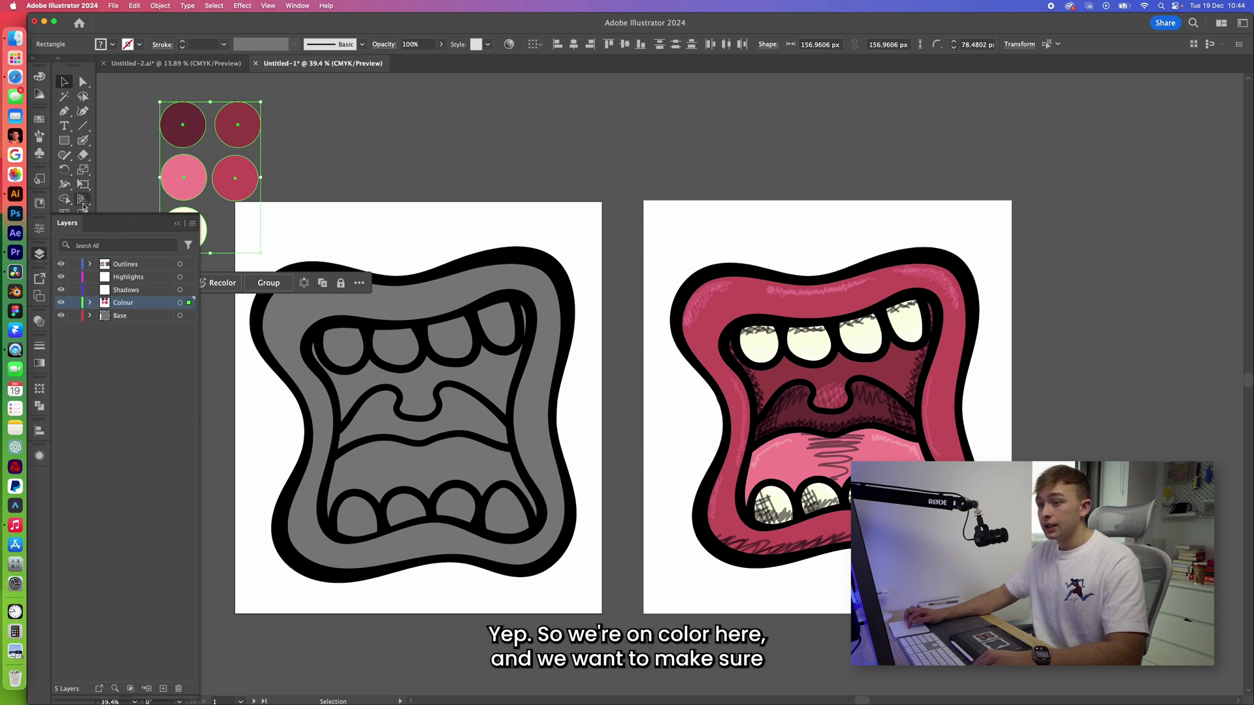
click(158, 188)
double_click(84, 142)
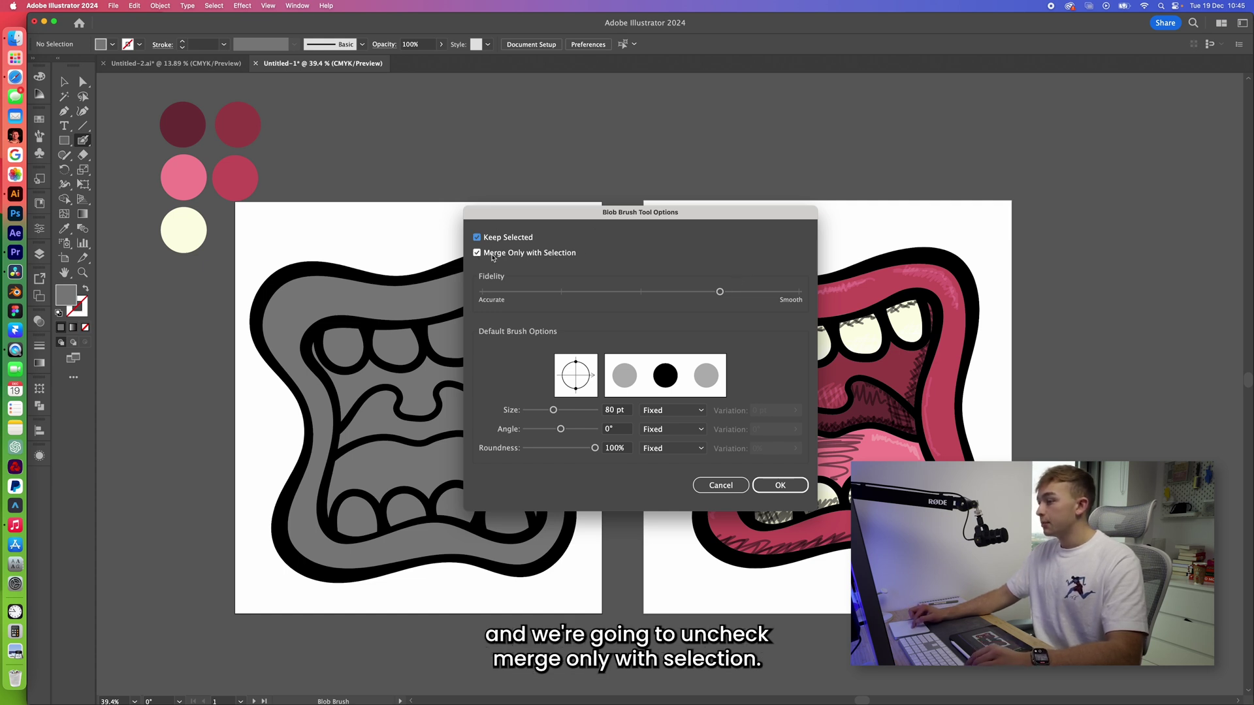
click(541, 255)
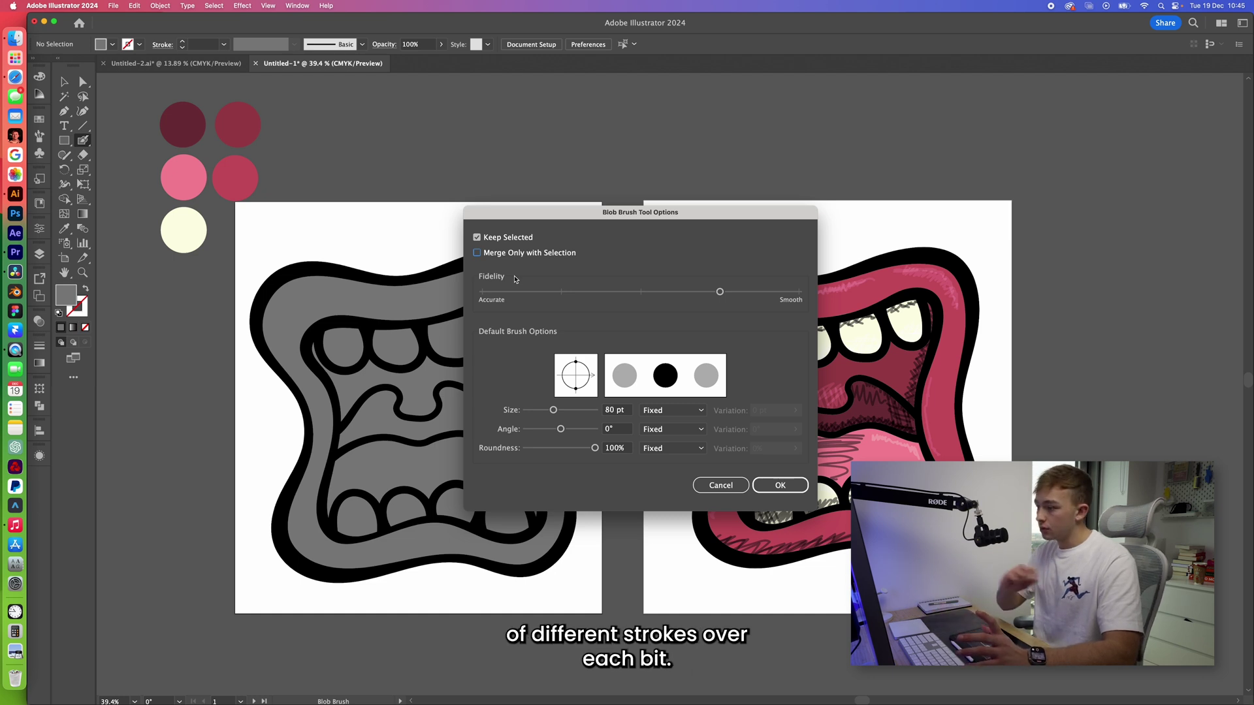
key(Return)
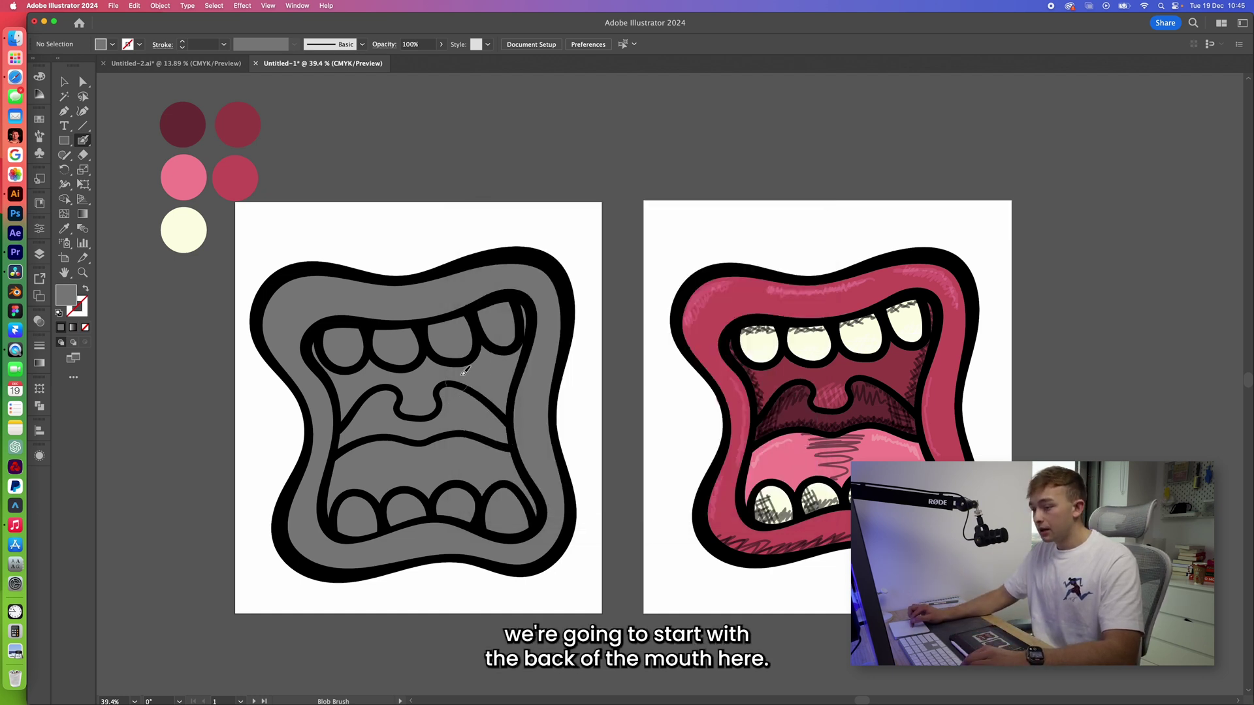
Sample the darkest maroon swatch and paint the back of the throat with the Blob Brush.
key(i)
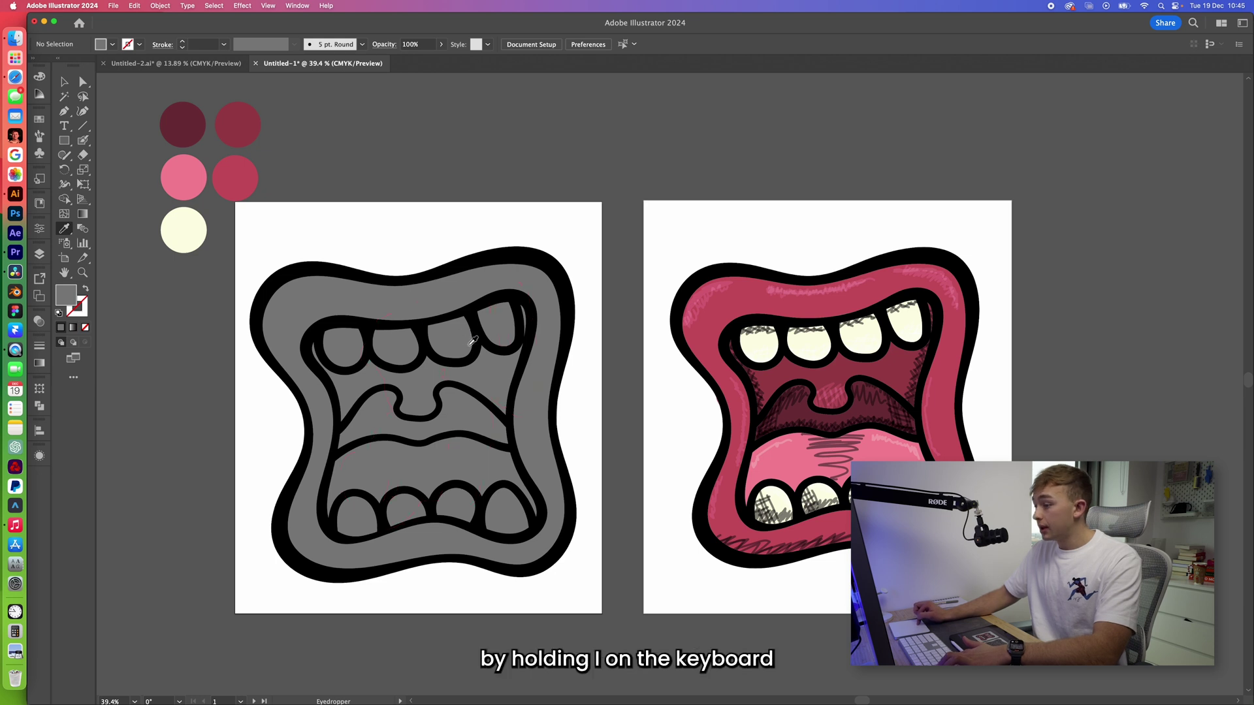
click(185, 108)
click(83, 142)
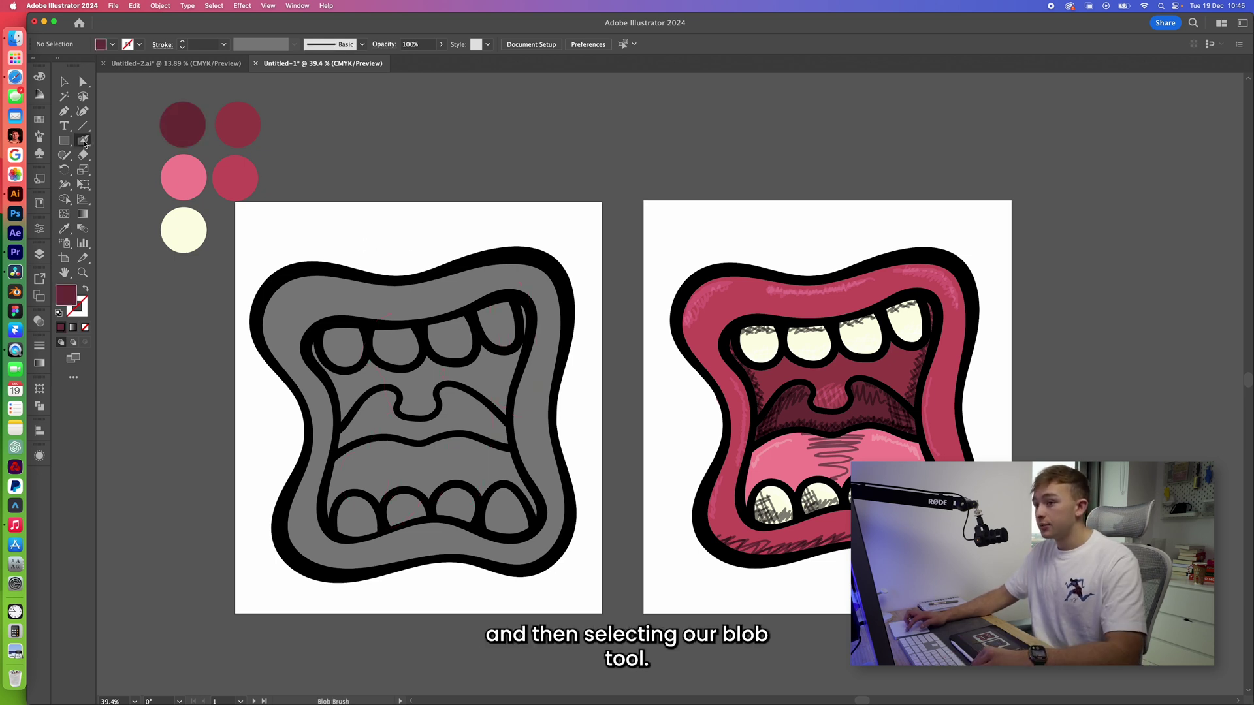
drag(410, 422, 391, 418)
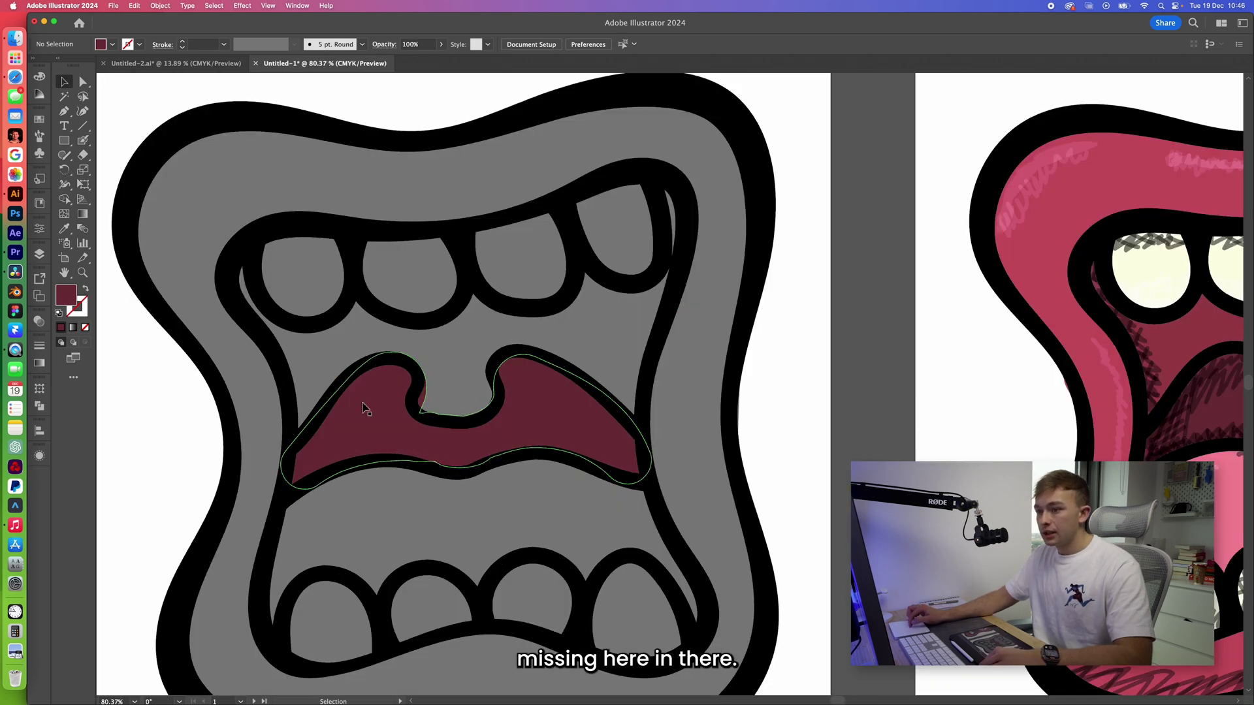
Enlarge the Eraser slightly and, with only the maroon throat shape selected, erase its overspill beside the uvula.
key(super+shift+a)
click(83, 155)
click(123, 157)
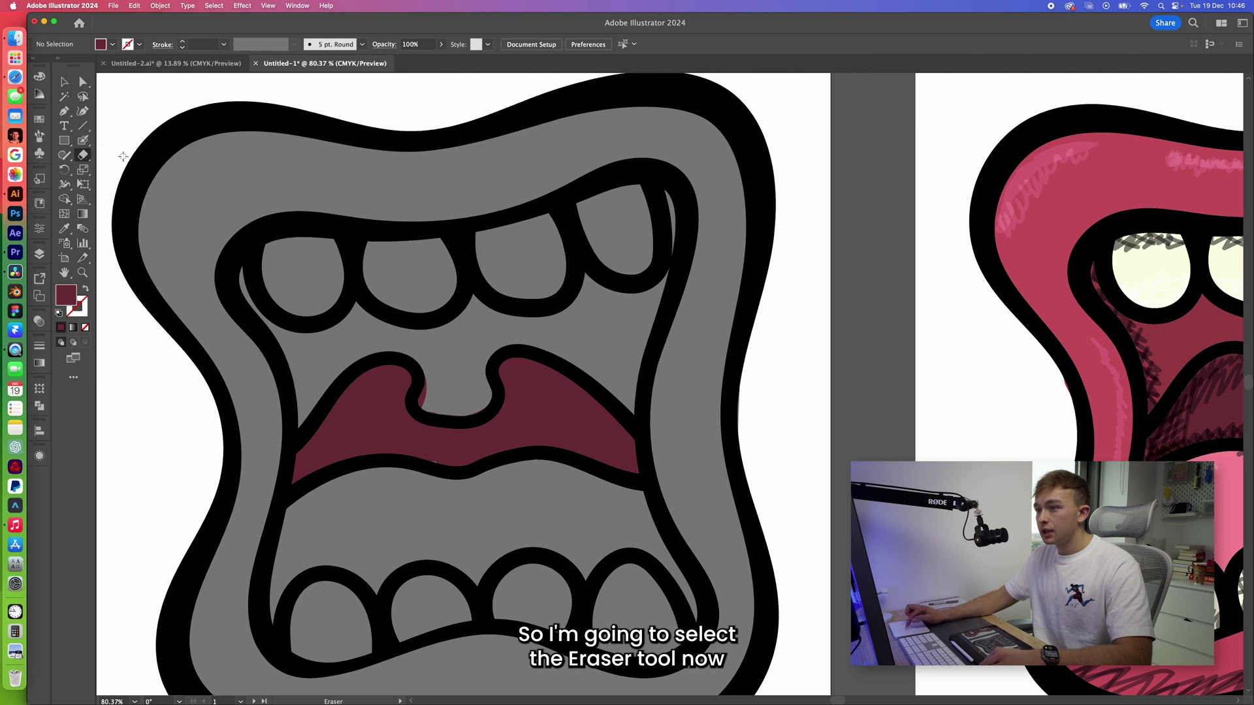
double_click(83, 154)
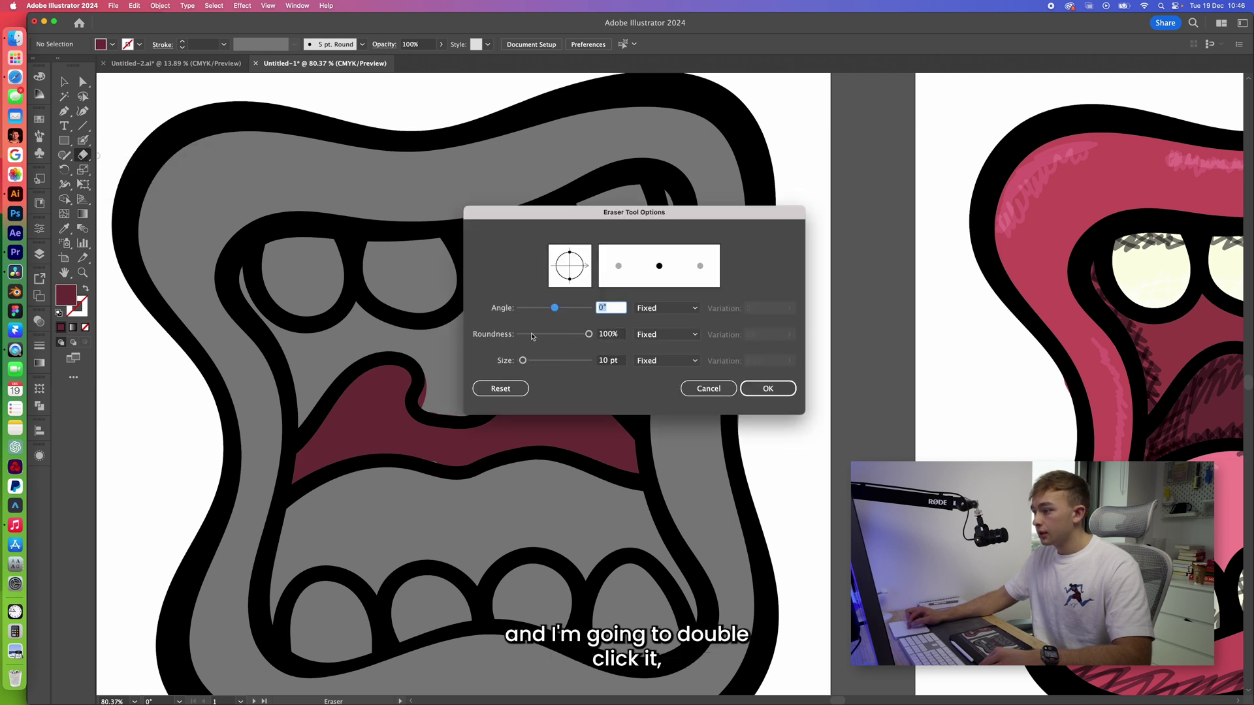
drag(523, 361, 531, 360)
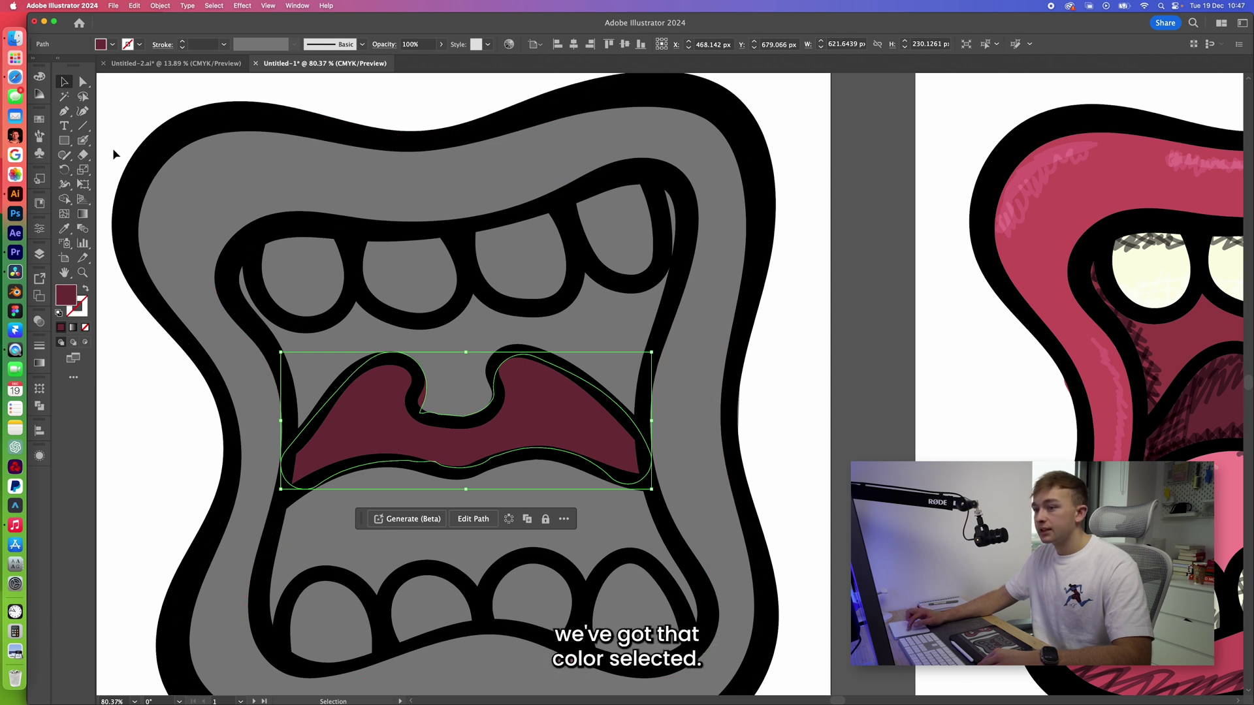
click(84, 155)
mouse_move(430, 405)
mouse_down()
mouse_move(419, 400)
mouse_move(432, 378)
mouse_up()
Extend the maroon throat fill along its lower edge with the Blob Brush and deselect the shape.
click(83, 140)
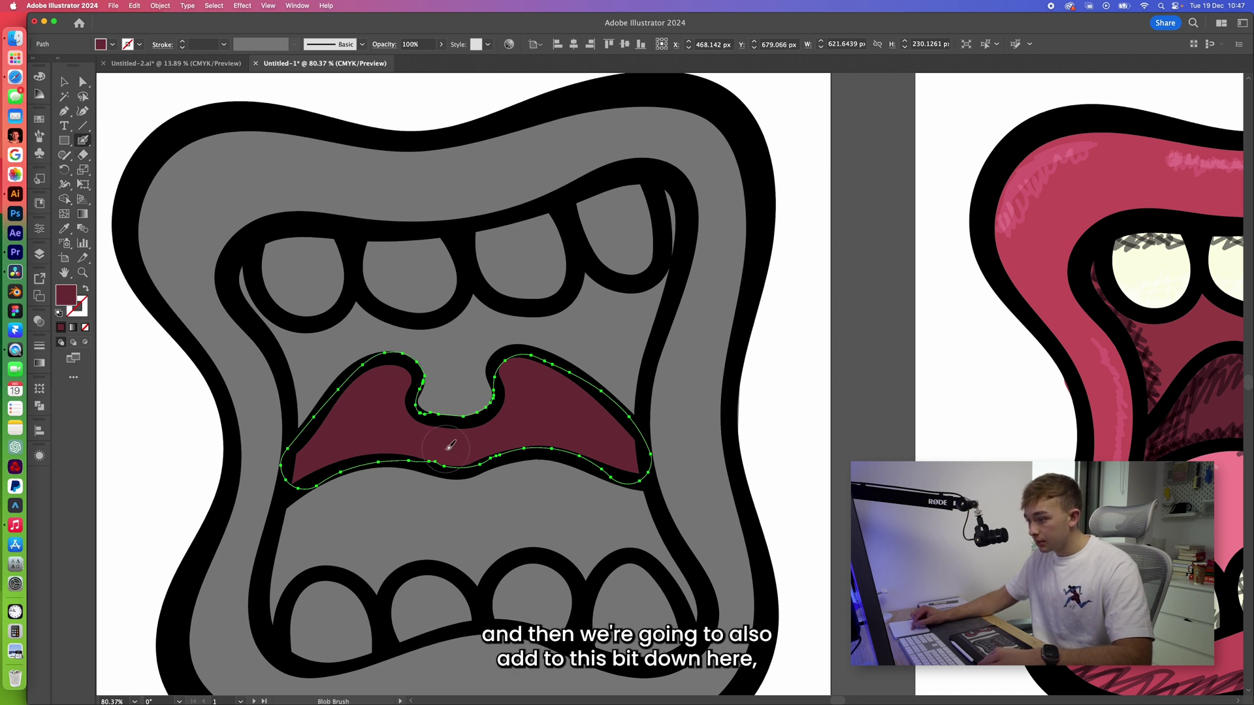
mouse_move(450, 446)
mouse_down()
mouse_move(440, 442)
mouse_move(467, 444)
mouse_up()
key(v)
key(super+shift+a)
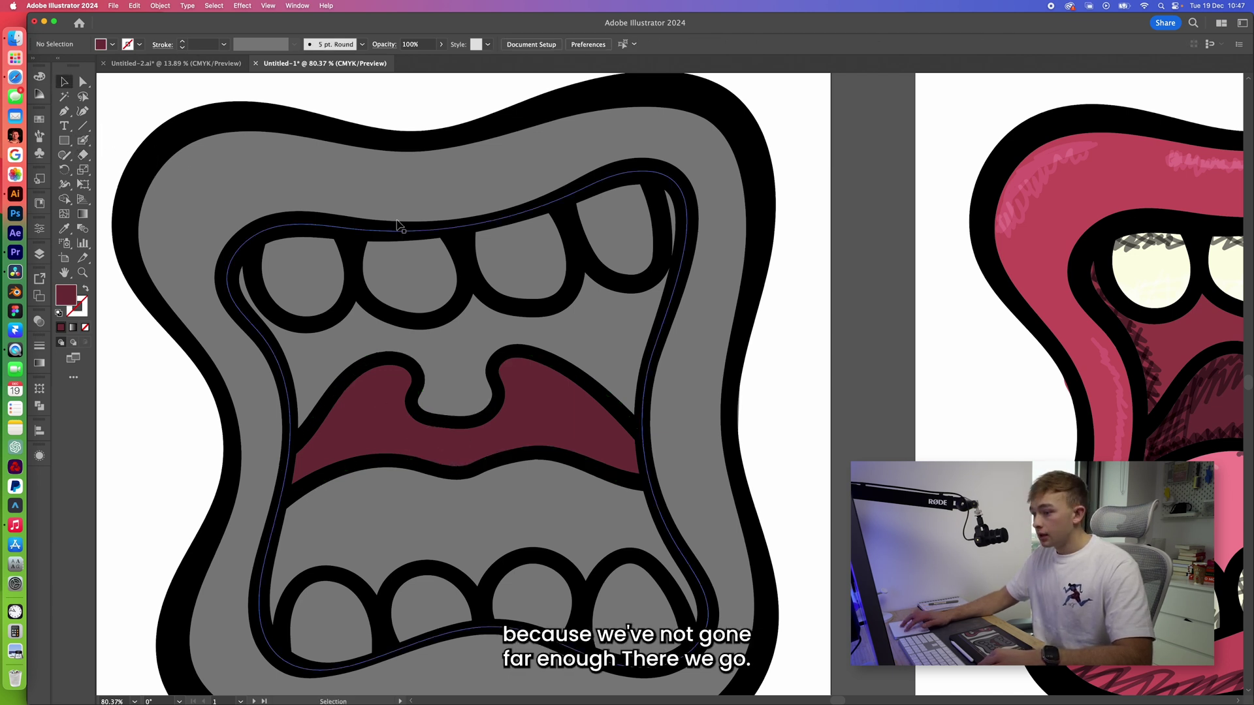
scroll(400, 226, down, 5)
scroll(401, 226, up, 3)
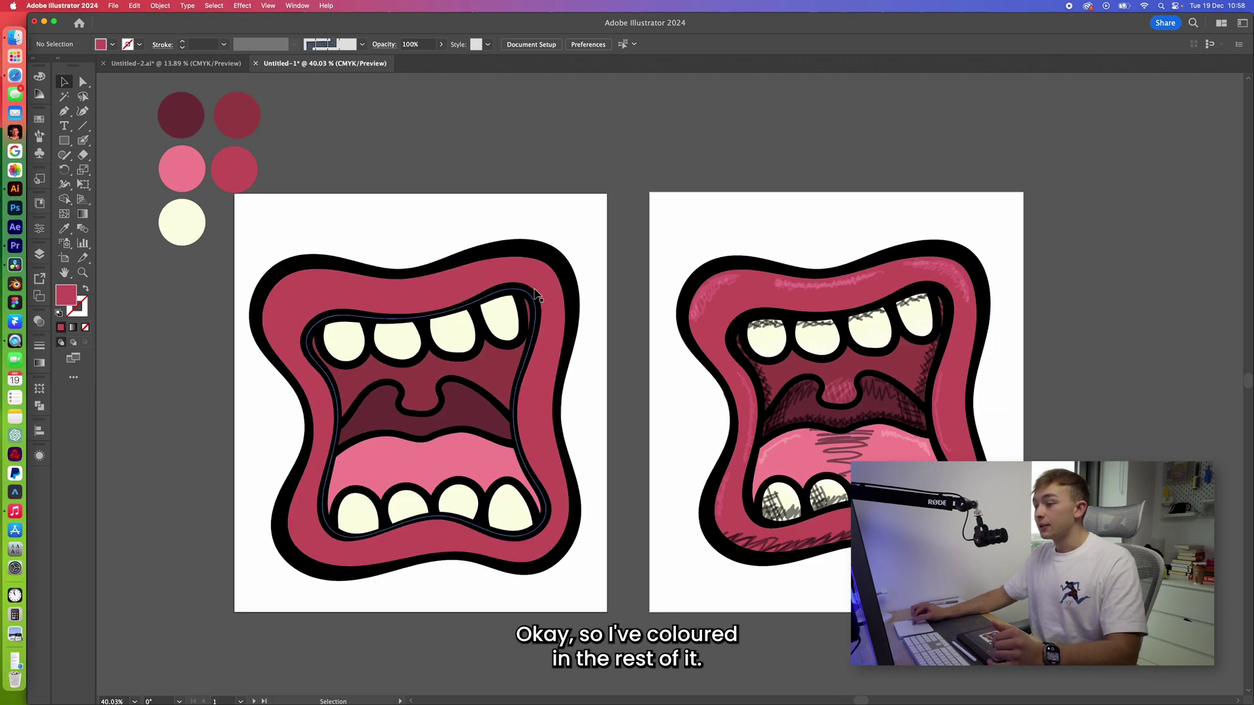
Inspect the Colour layer's contents and view the artwork with the Outlines layer temporarily hidden.
click(40, 254)
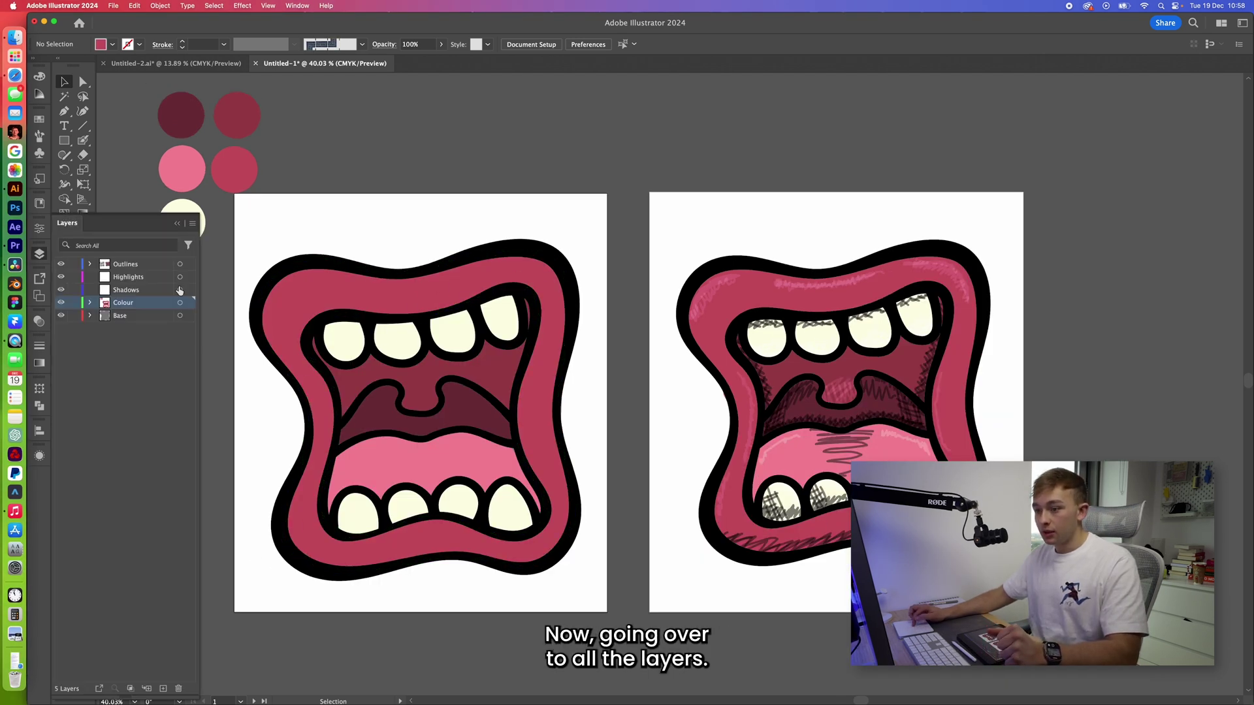
click(90, 302)
click(89, 302)
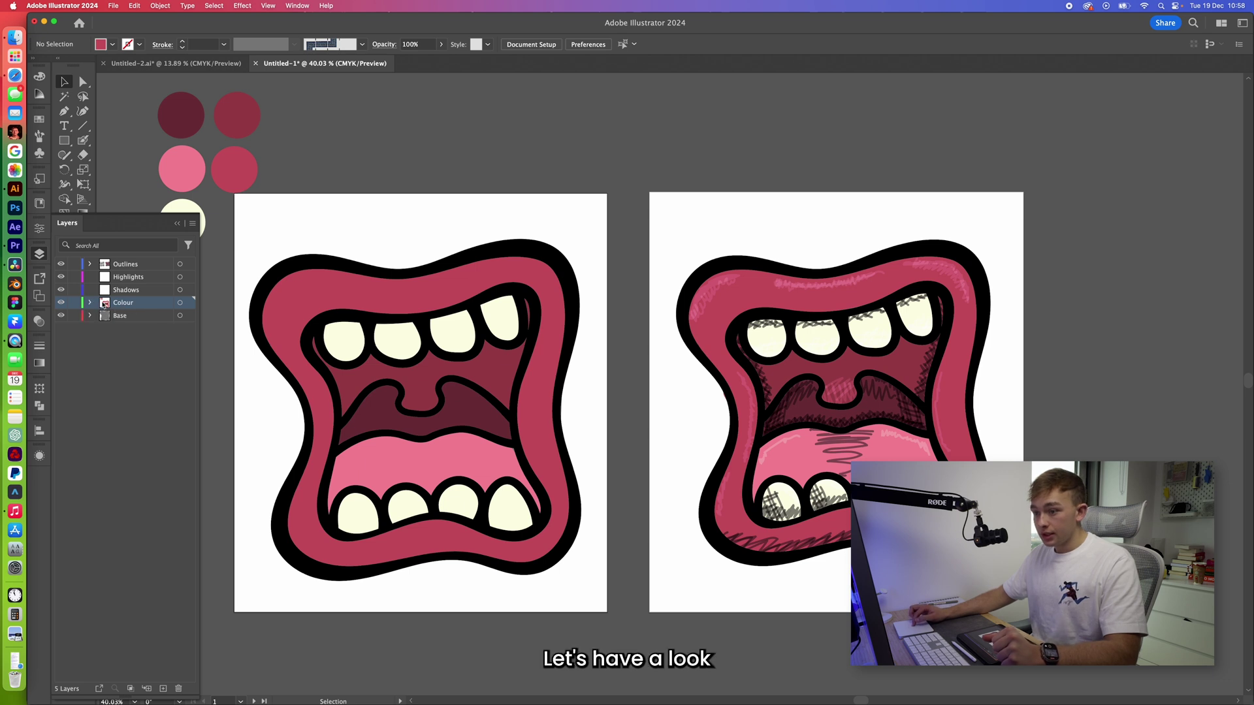
click(60, 264)
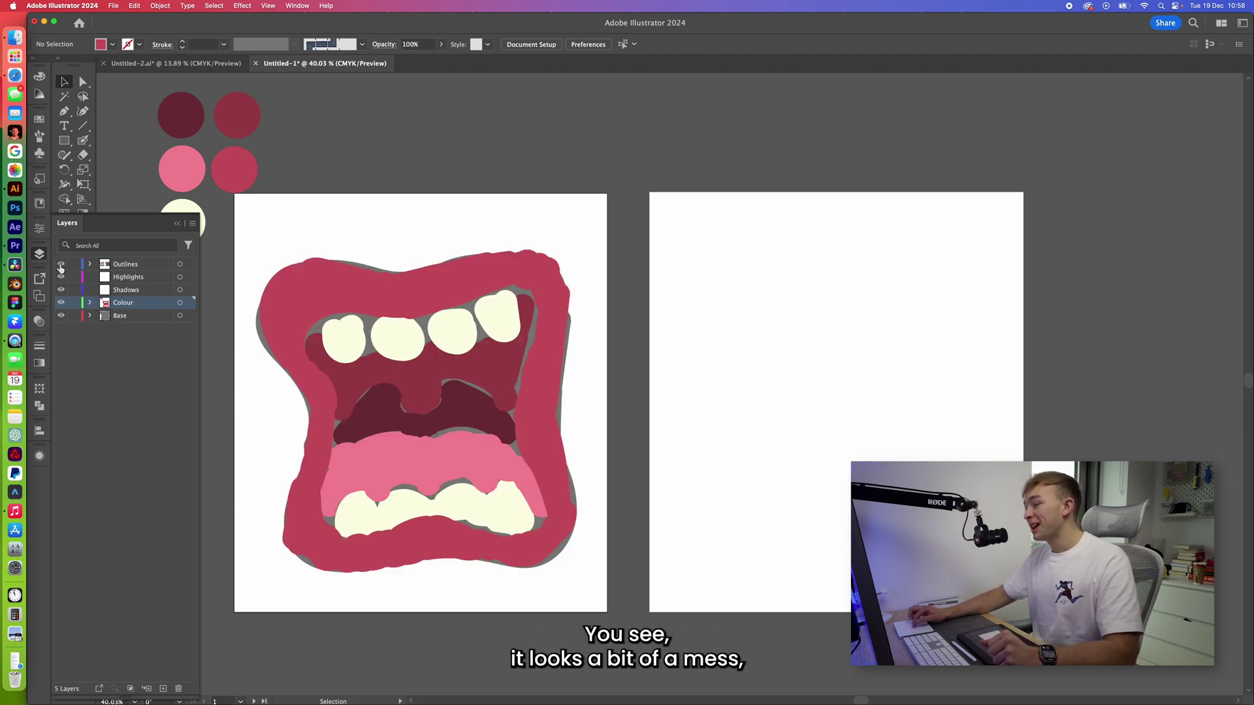
click(61, 265)
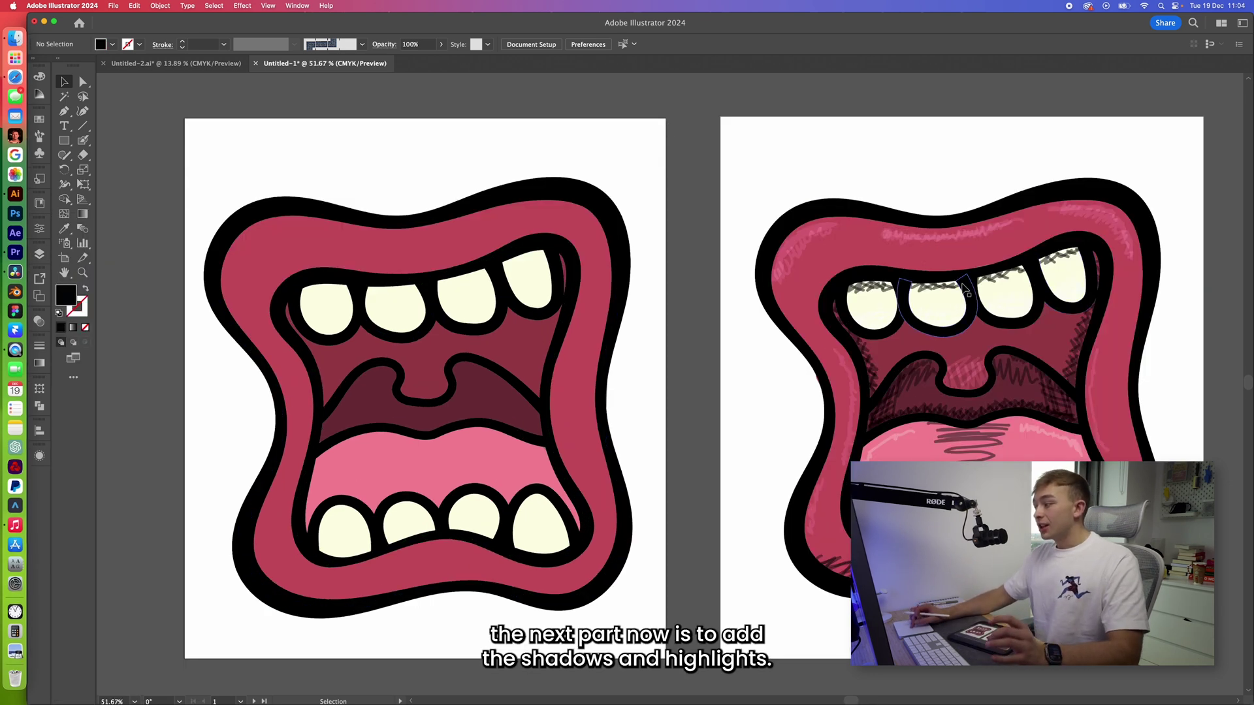
Check that the Shadows layer is active and use a 5 pt Blob Brush with Keep Selected off and Merge Only with Selection on.
click(39, 254)
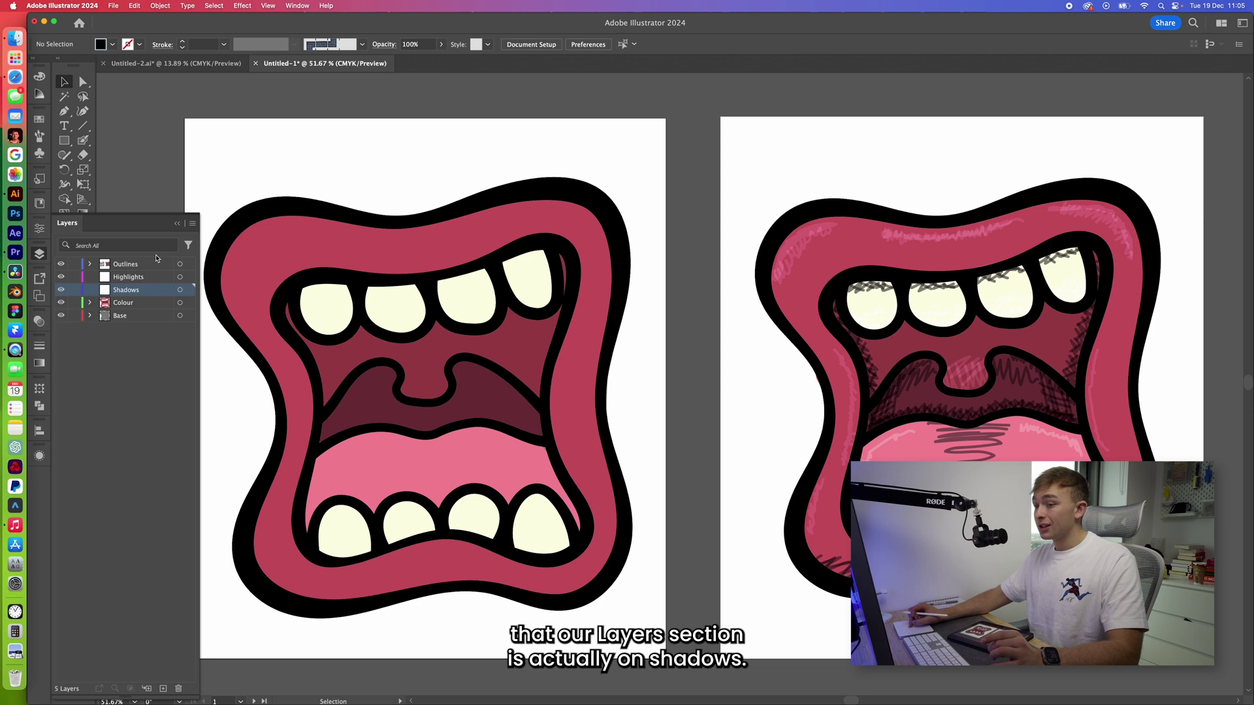
click(176, 224)
double_click(81, 142)
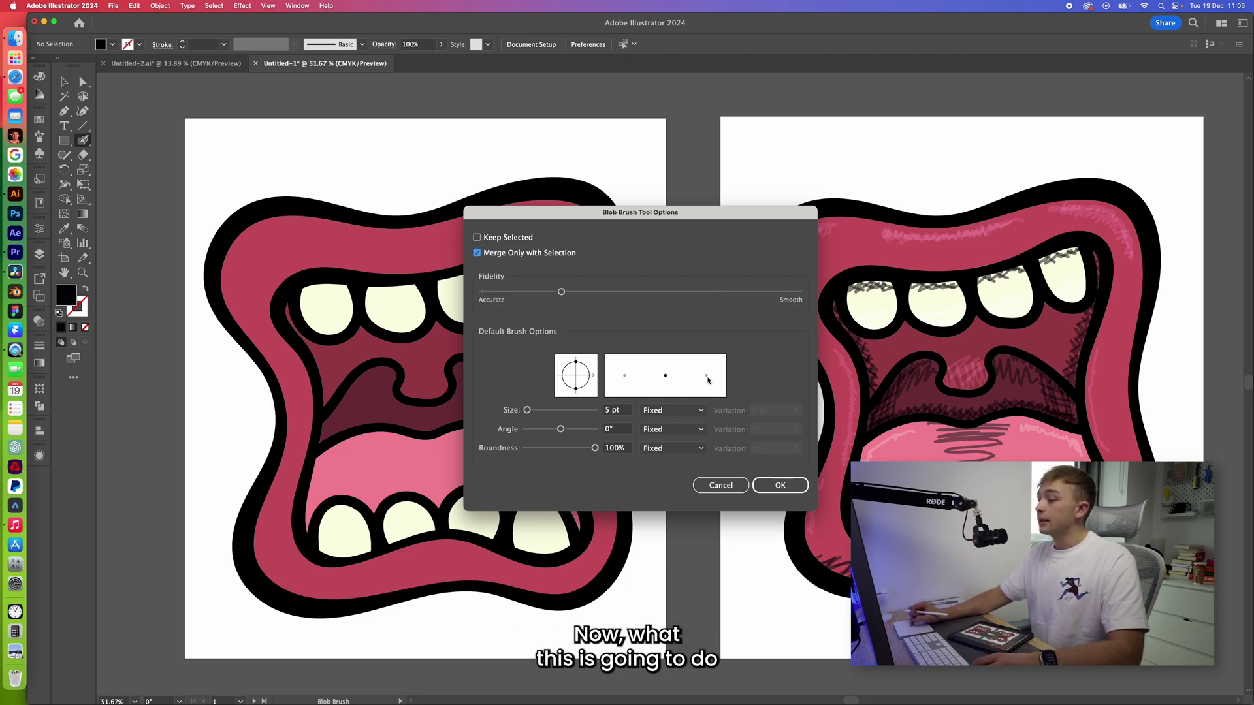
click(795, 485)
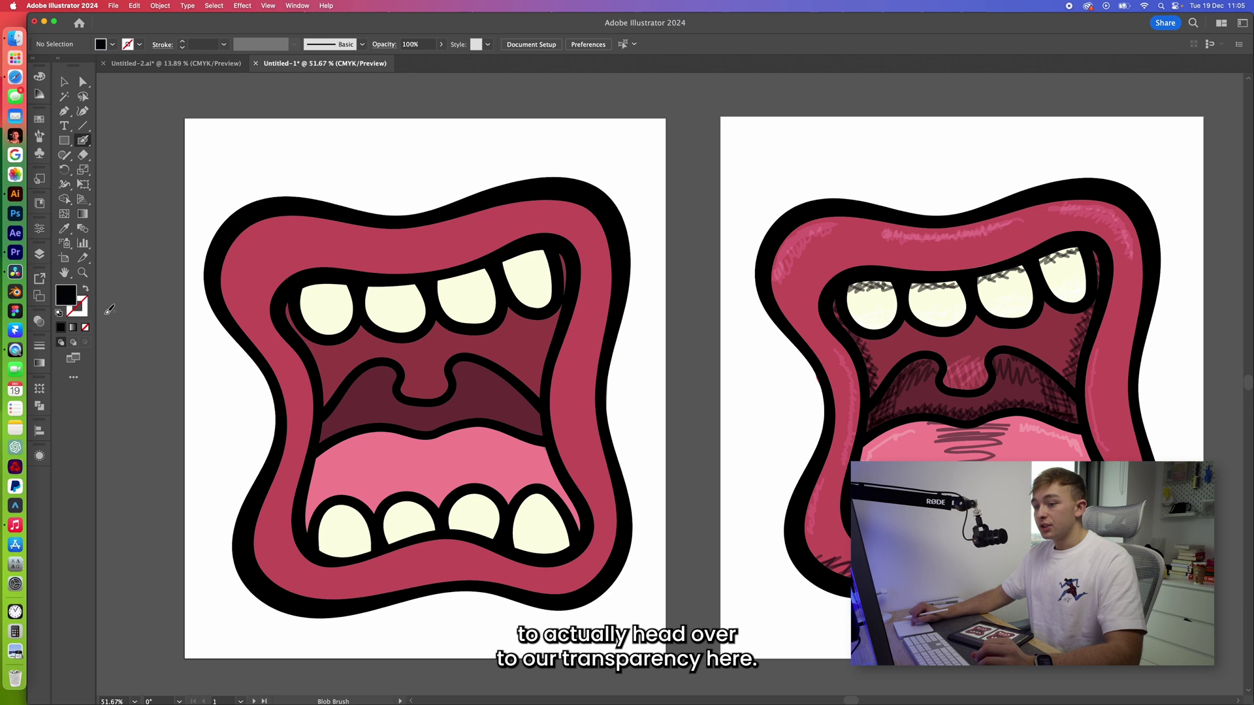
Set the brush's blending mode to Multiply and its opacity to 30%.
click(39, 322)
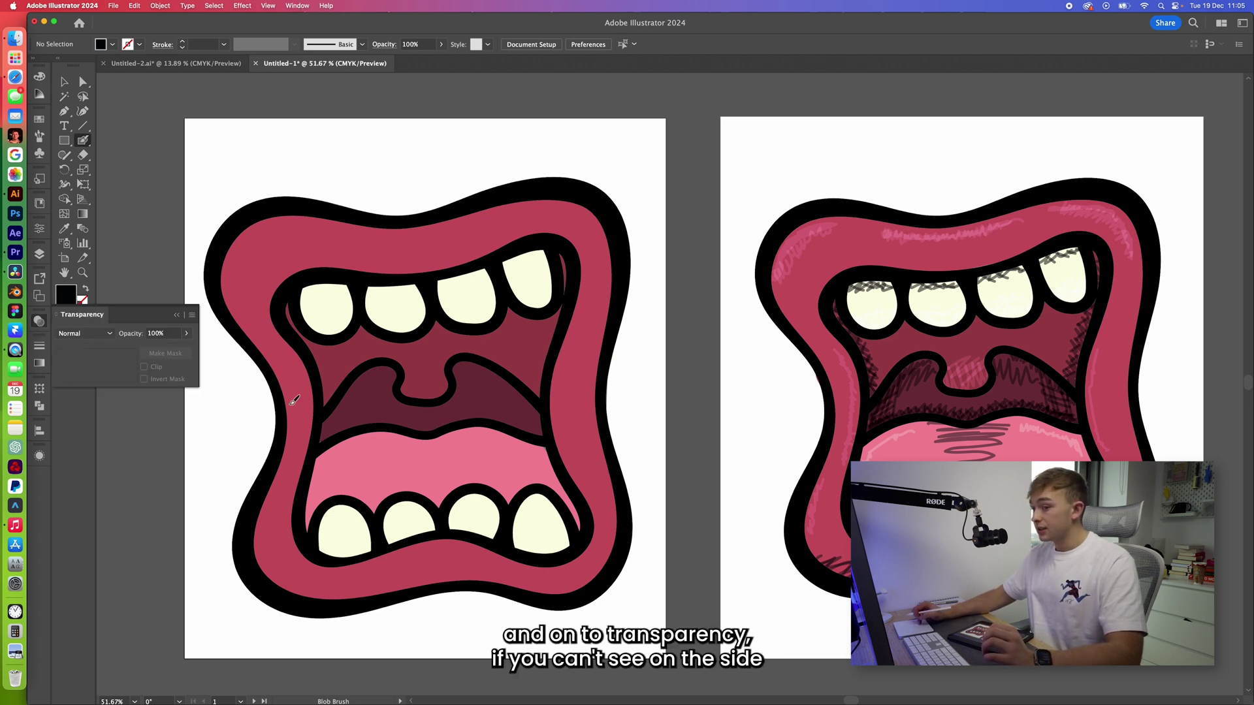
click(84, 334)
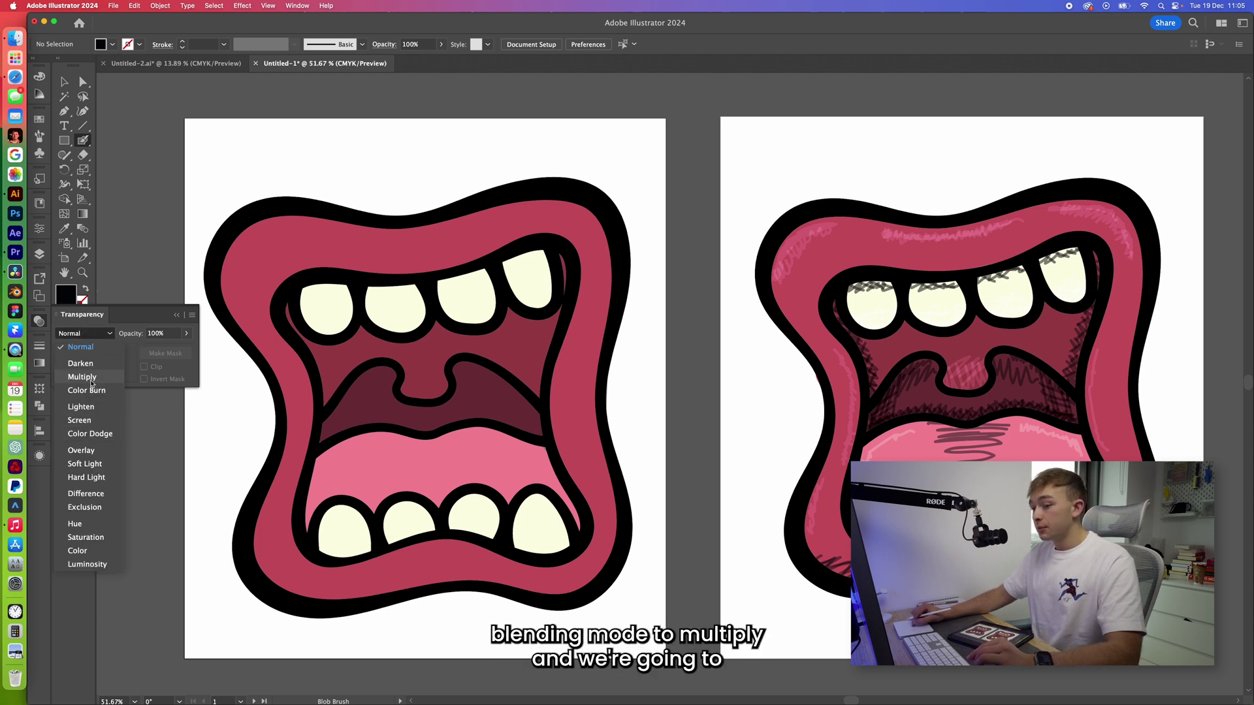
click(82, 376)
click(155, 333)
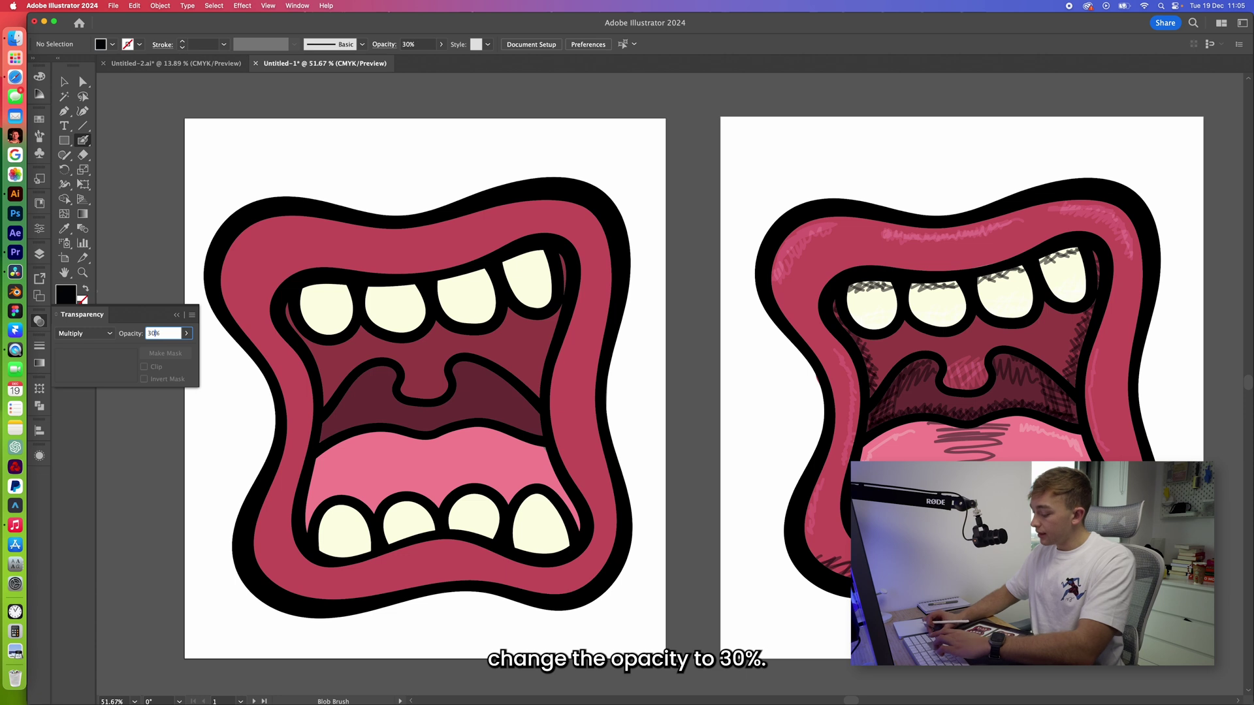
key(Return)
click(176, 314)
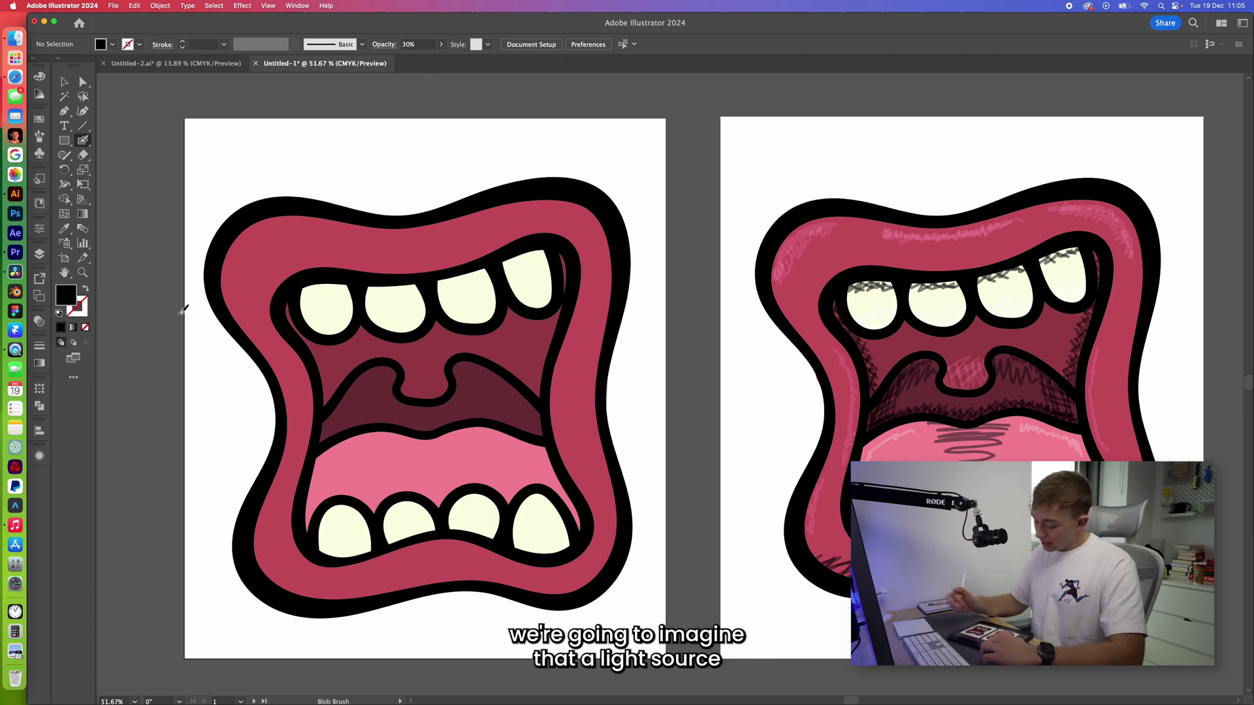
Sketch two downward arrows above the uncoloured mouth's upper lip to mark the light direction.
mouse_move(310, 100)
mouse_down()
mouse_move(339, 164)
mouse_move(342, 126)
mouse_up()
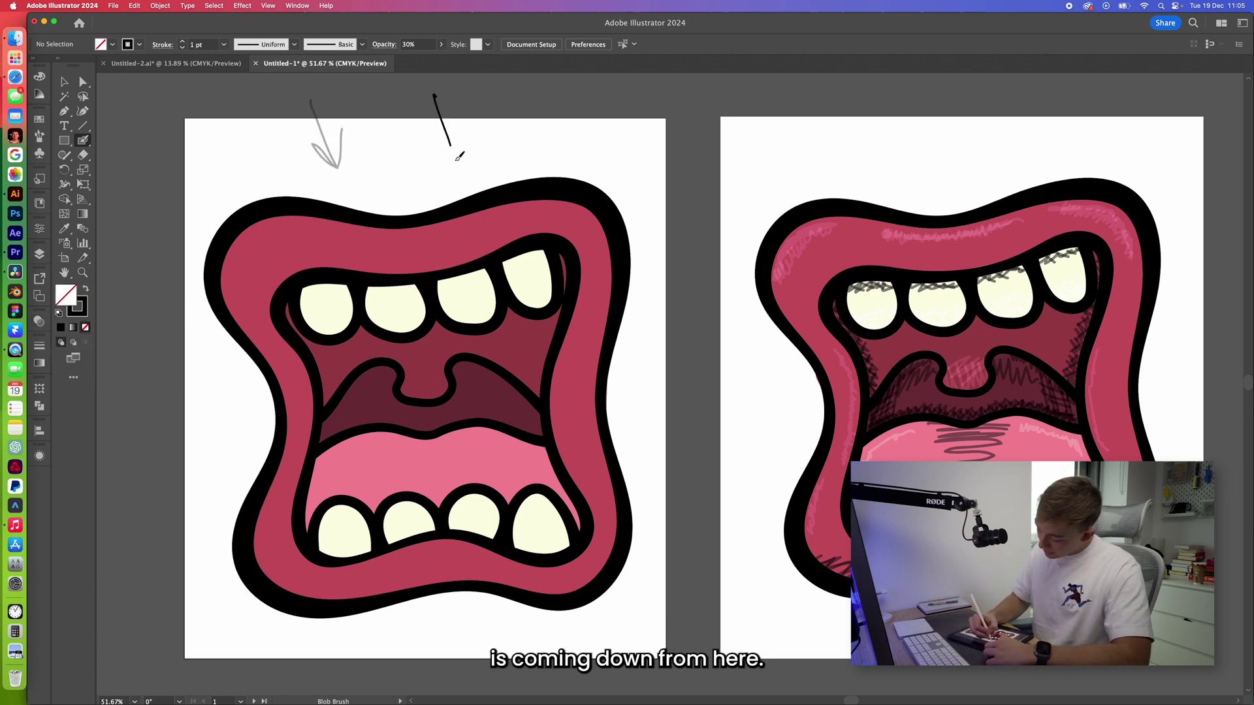
drag(456, 158, 450, 155)
drag(433, 133, 467, 124)
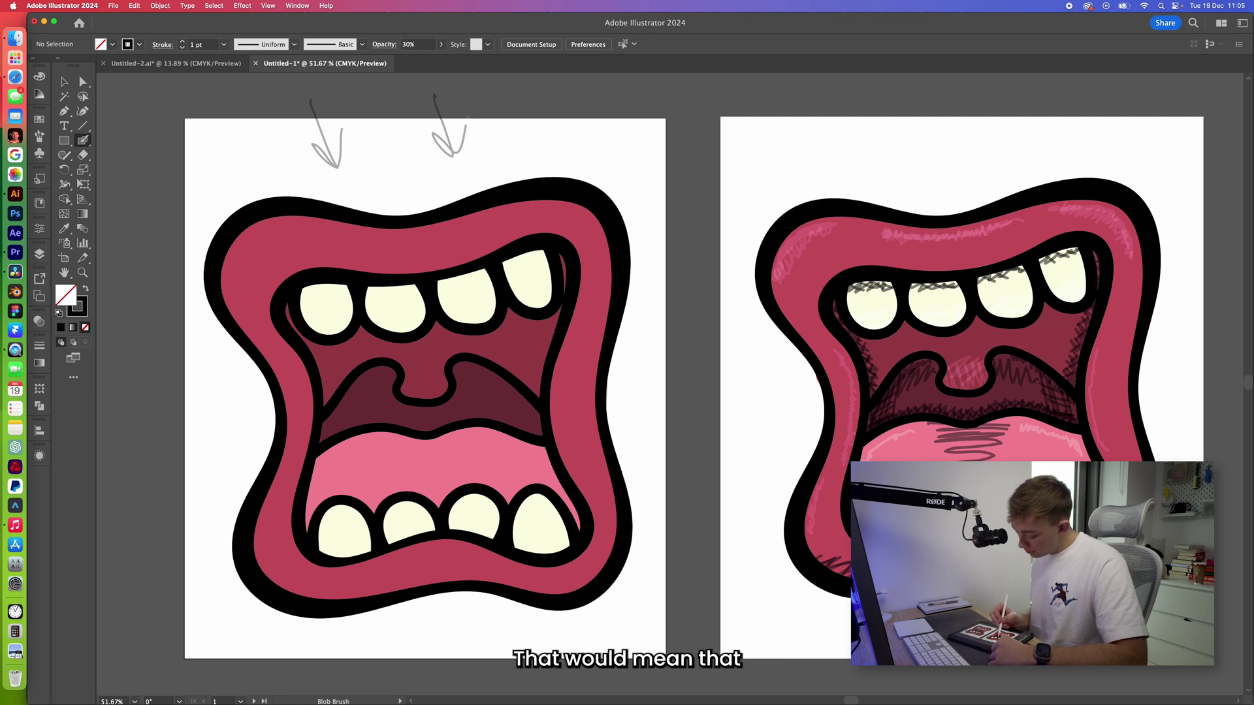
Try marking the lit and shaded areas of the upper lip with single brush strokes, undoing each one.
drag(271, 238, 529, 214)
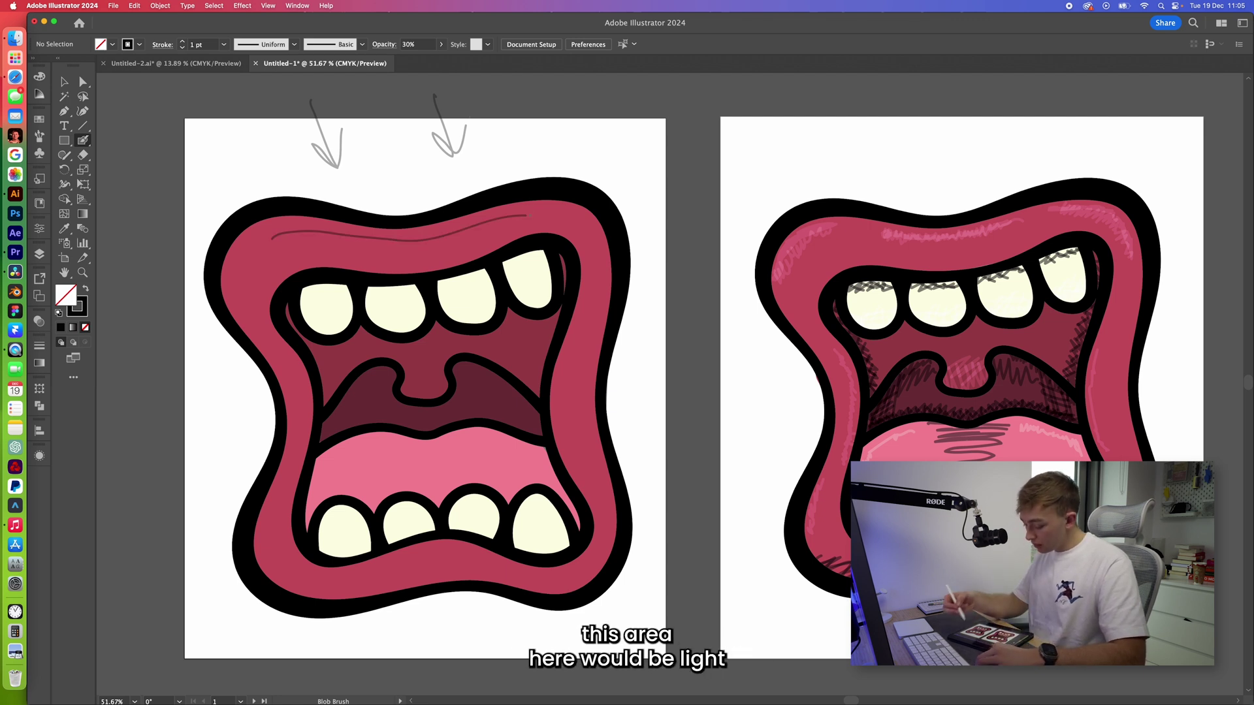
key(super+z)
drag(365, 260, 461, 262)
key(super+z)
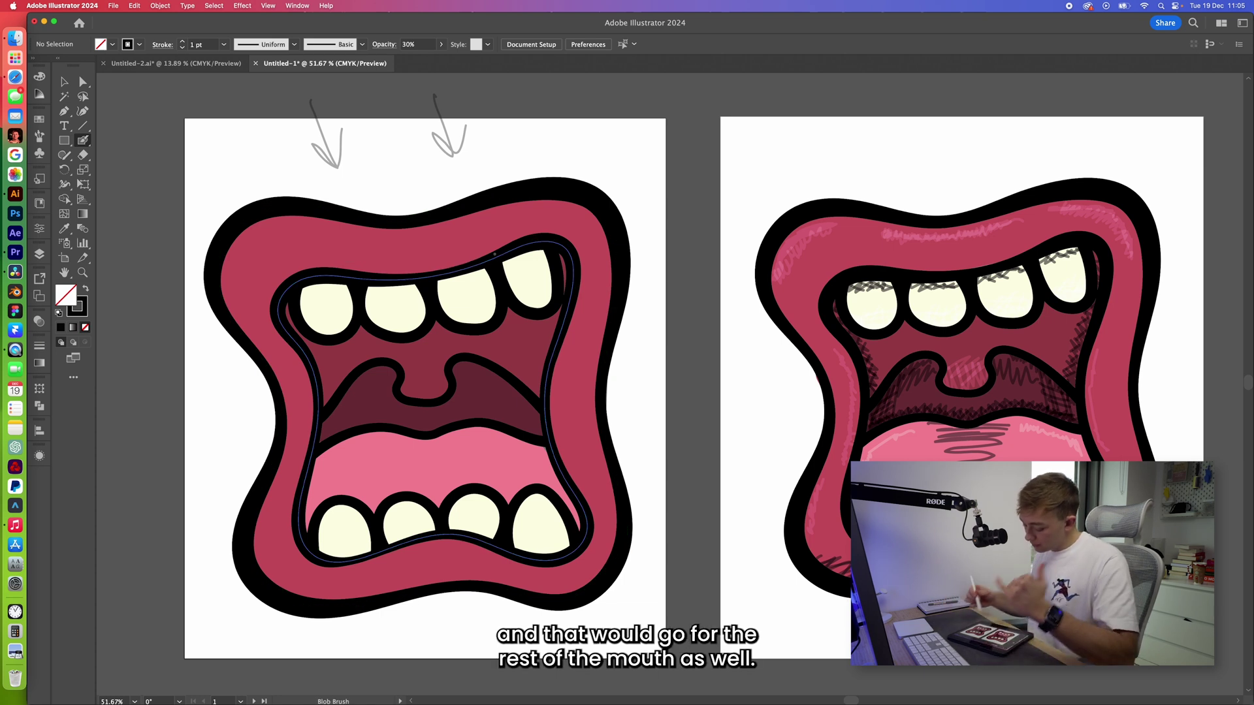
Brush thin shadows across the tops of the upper teeth, just under the lip outline.
scroll(494, 254, up, 2)
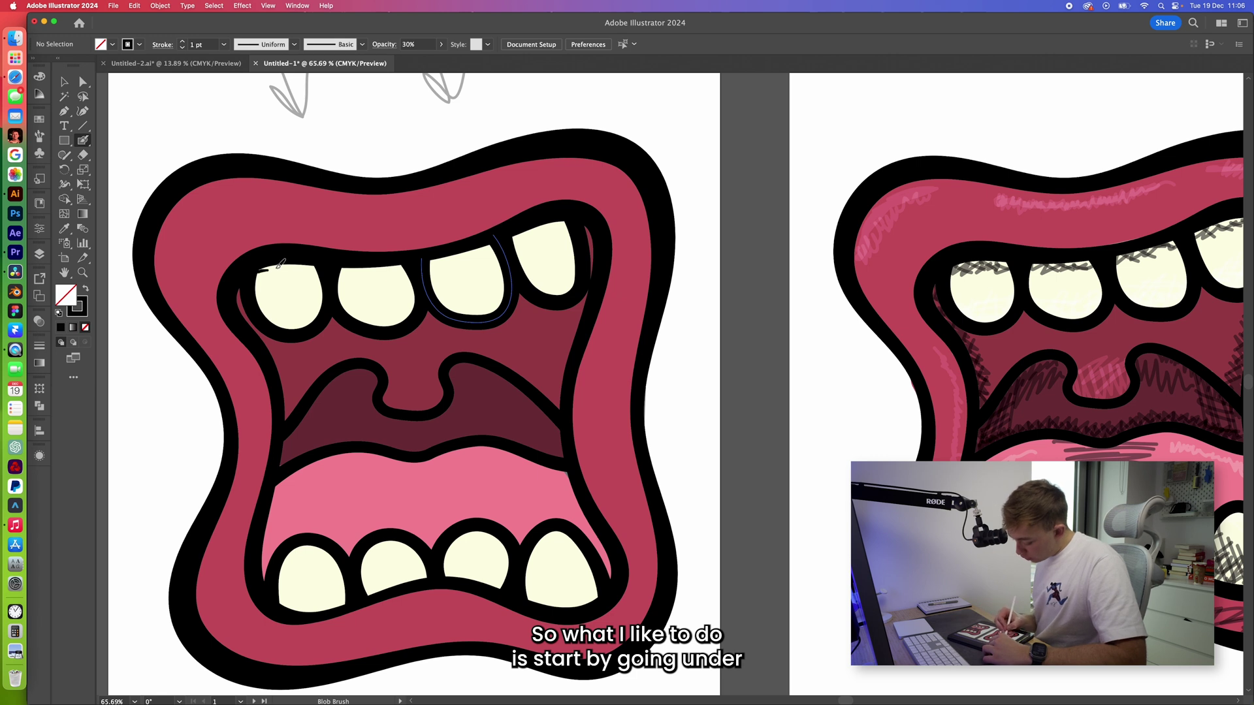
drag(281, 264, 399, 267)
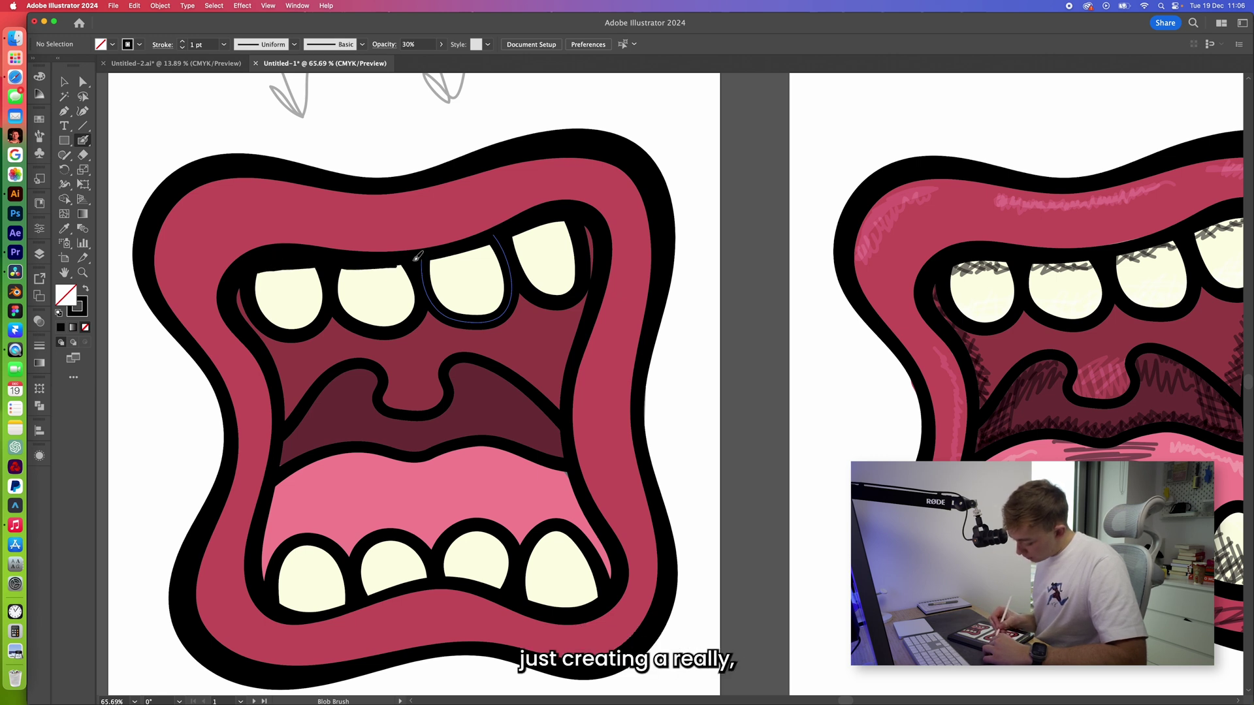
drag(477, 241, 566, 222)
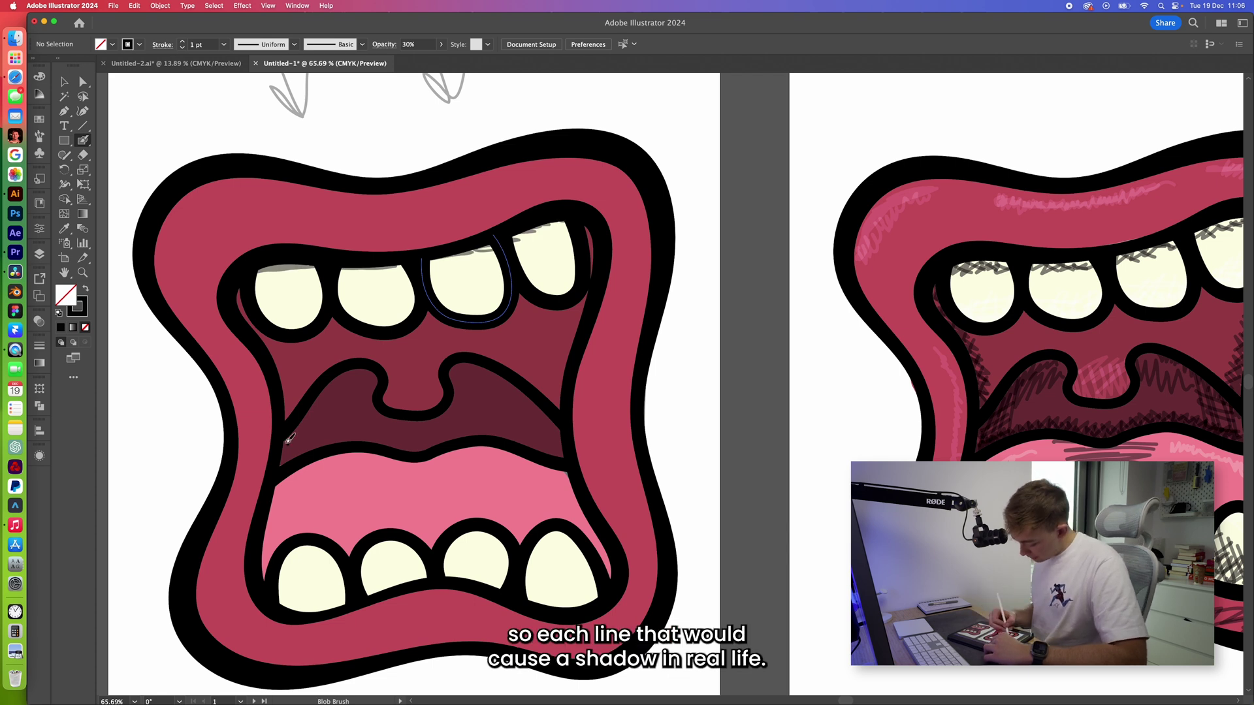
Brush shadows along the edges of the dark throat area and across the bases of the lower teeth.
mouse_move(298, 431)
mouse_down()
mouse_move(358, 366)
mouse_move(345, 374)
mouse_move(385, 382)
mouse_up()
mouse_move(282, 455)
mouse_down()
mouse_move(328, 444)
mouse_move(314, 448)
mouse_move(435, 450)
mouse_move(425, 448)
mouse_move(492, 431)
mouse_move(566, 441)
mouse_up()
mouse_move(283, 602)
mouse_down()
mouse_move(420, 577)
mouse_move(501, 589)
mouse_up()
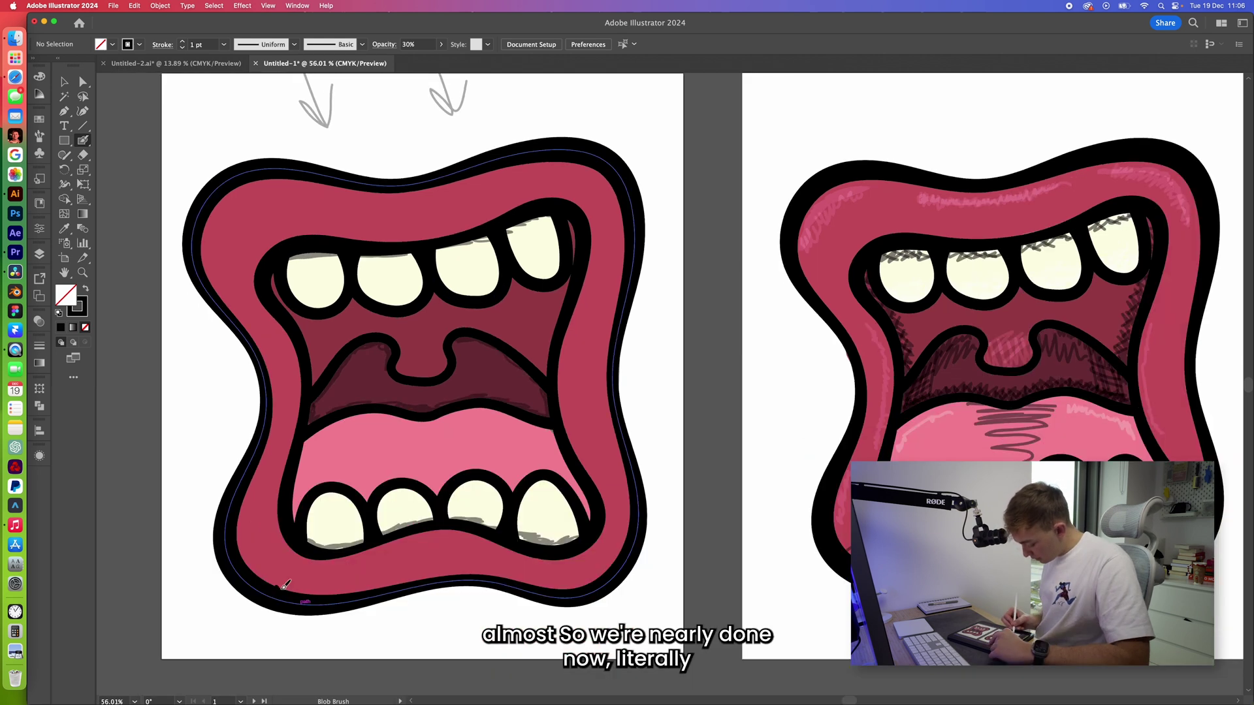
mouse_move(282, 587)
mouse_down()
mouse_move(330, 587)
mouse_move(316, 597)
mouse_move(365, 588)
mouse_up()
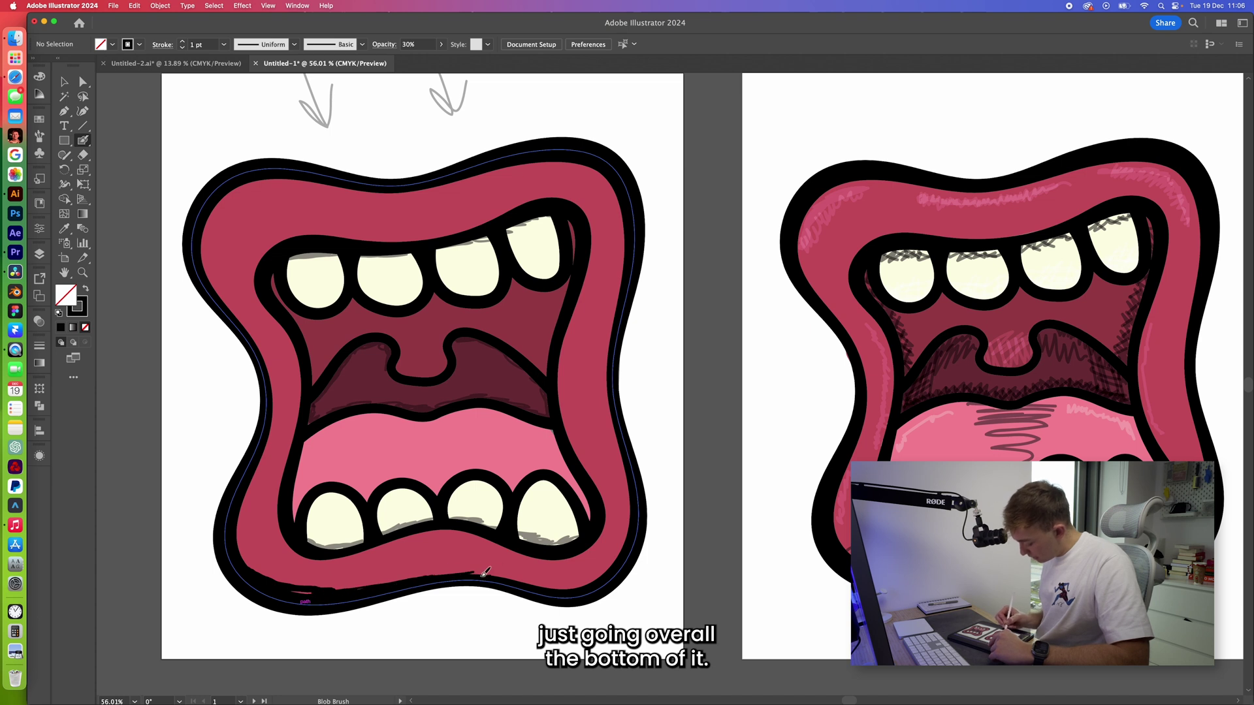
Shade the lower lip's bottom edge and the upper lip just above the teeth, adding long scribbles to the lower lip.
mouse_move(484, 572)
mouse_down()
mouse_move(586, 582)
mouse_move(611, 573)
mouse_move(629, 535)
mouse_up()
mouse_move(307, 234)
mouse_down()
mouse_move(453, 231)
mouse_move(528, 208)
mouse_up()
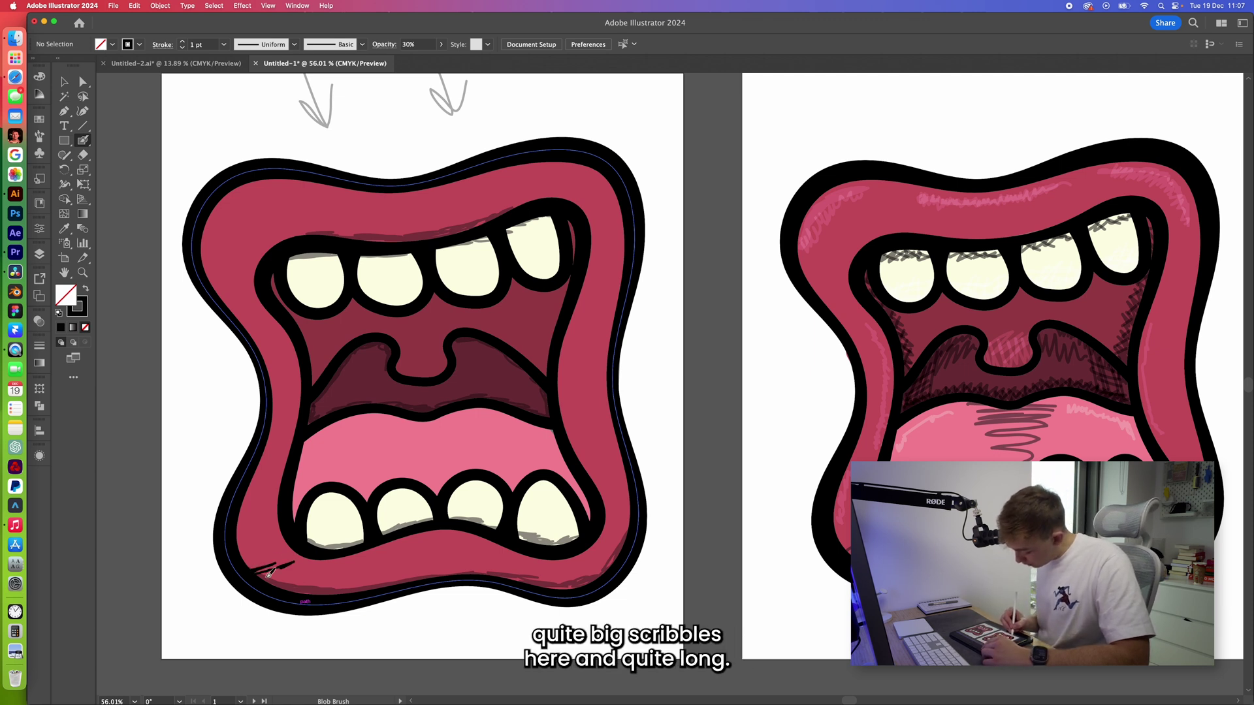
mouse_move(262, 569)
mouse_down()
mouse_move(322, 587)
mouse_move(455, 559)
mouse_move(591, 571)
mouse_move(623, 557)
mouse_move(602, 573)
mouse_move(371, 584)
mouse_move(247, 553)
mouse_up()
Scribble rough shading over the dark throat, following its upper curves and lower edge.
scroll(247, 553, up, 2)
mouse_move(218, 413)
mouse_down()
mouse_move(274, 381)
mouse_move(284, 393)
mouse_move(383, 398)
mouse_move(450, 374)
mouse_move(525, 403)
mouse_move(452, 370)
mouse_move(364, 397)
mouse_up()
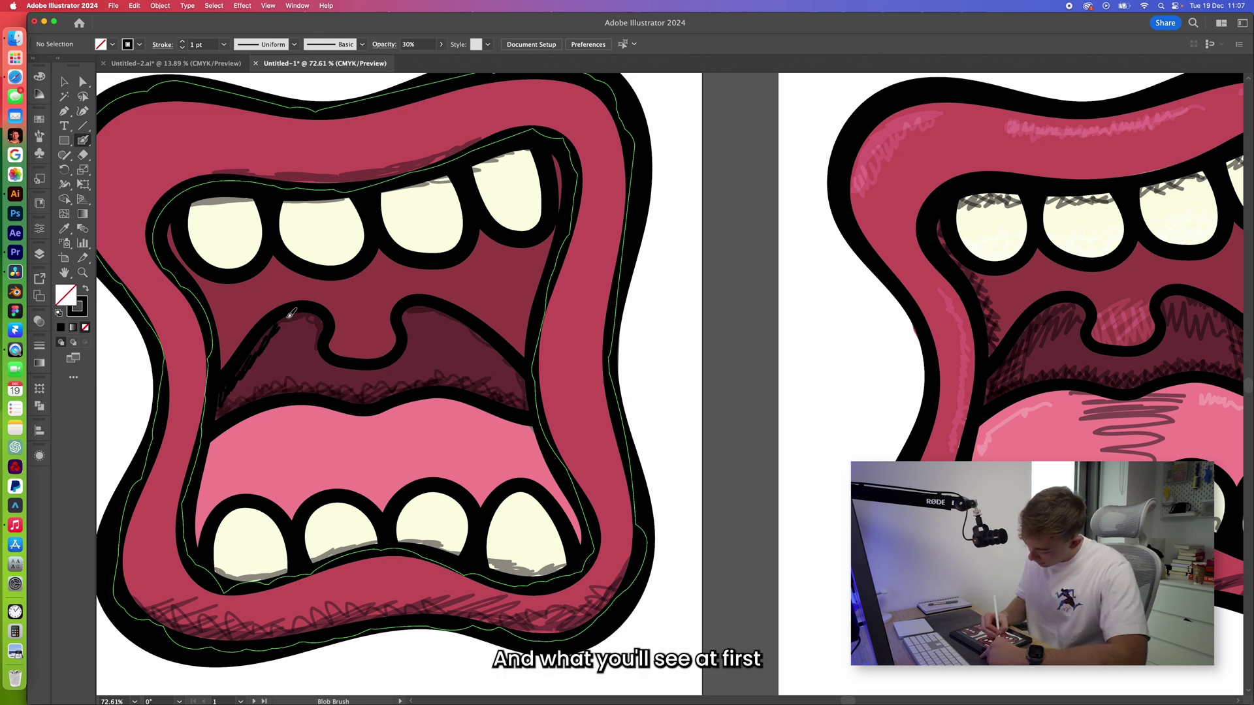
mouse_move(287, 320)
mouse_down()
mouse_move(317, 336)
mouse_move(447, 302)
mouse_move(454, 328)
mouse_move(527, 391)
mouse_up()
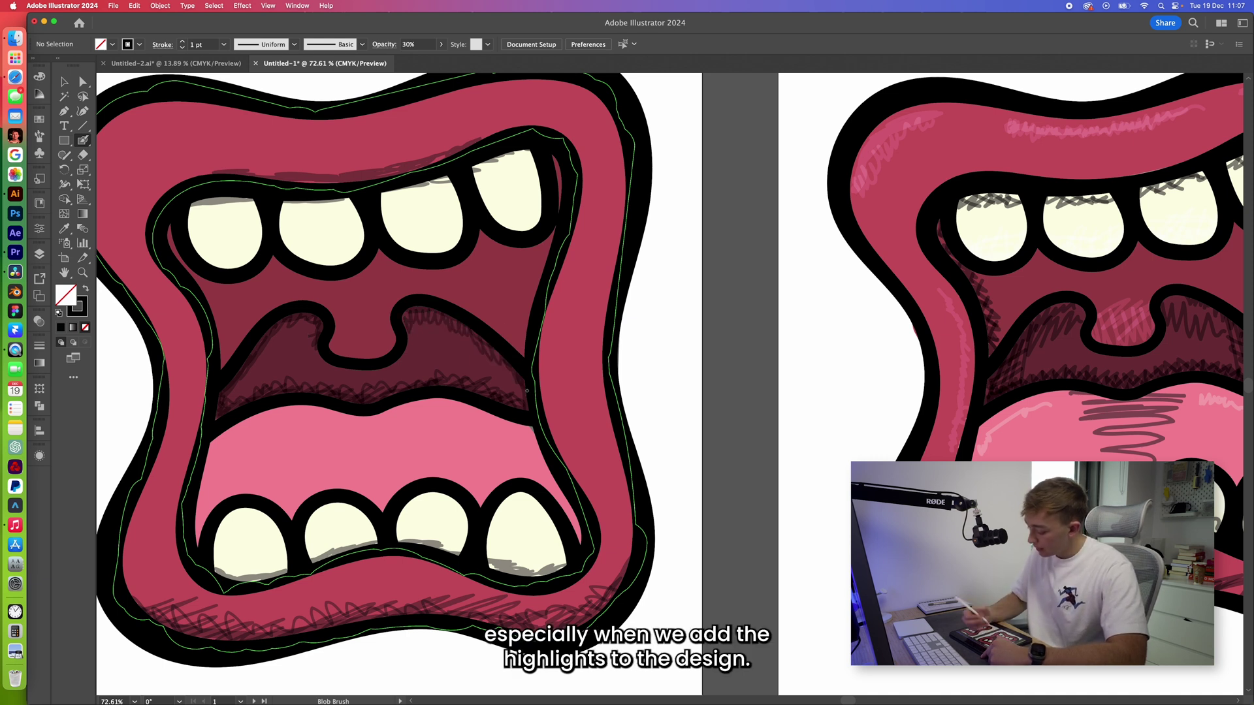
Scribble shadows down both inner sides of the mouth and down the centre of the tongue.
mouse_move(174, 248)
mouse_down()
mouse_move(210, 289)
mouse_move(216, 350)
mouse_up()
drag(514, 335, 553, 248)
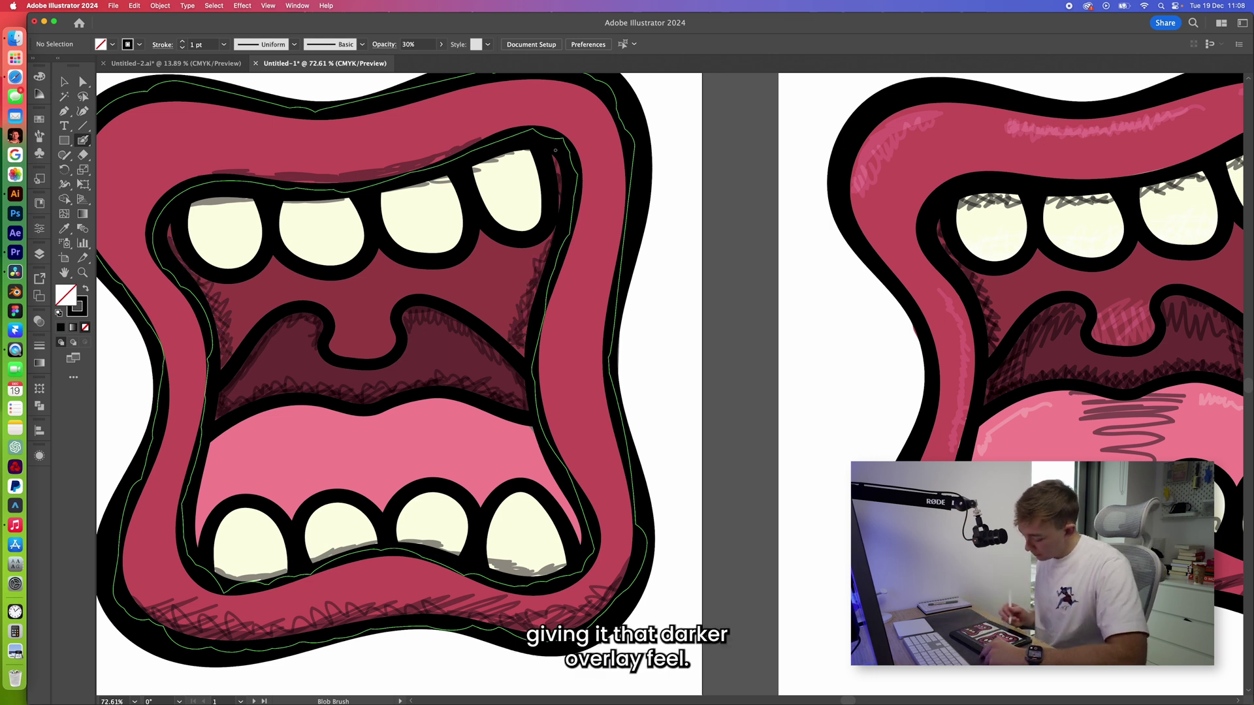
mouse_move(426, 415)
mouse_down()
mouse_move(370, 429)
mouse_move(404, 457)
mouse_move(396, 474)
mouse_up()
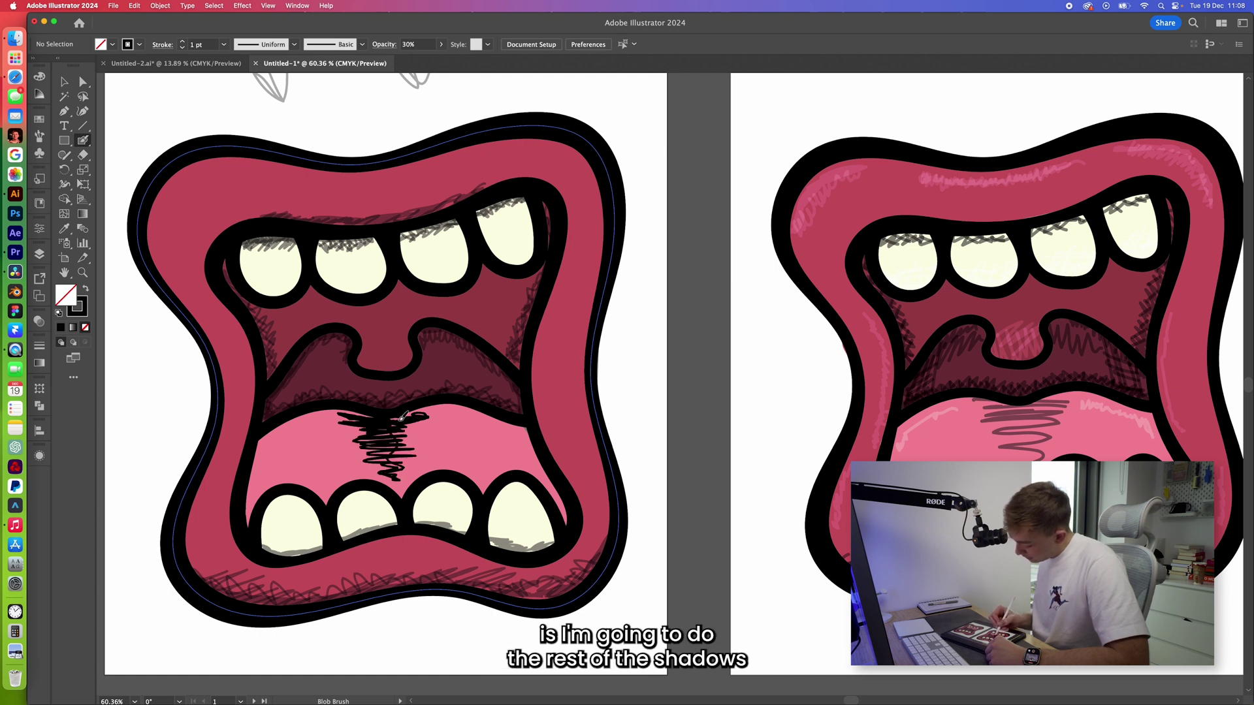
mouse_move(402, 416)
mouse_down()
mouse_move(410, 471)
mouse_move(395, 426)
mouse_up()
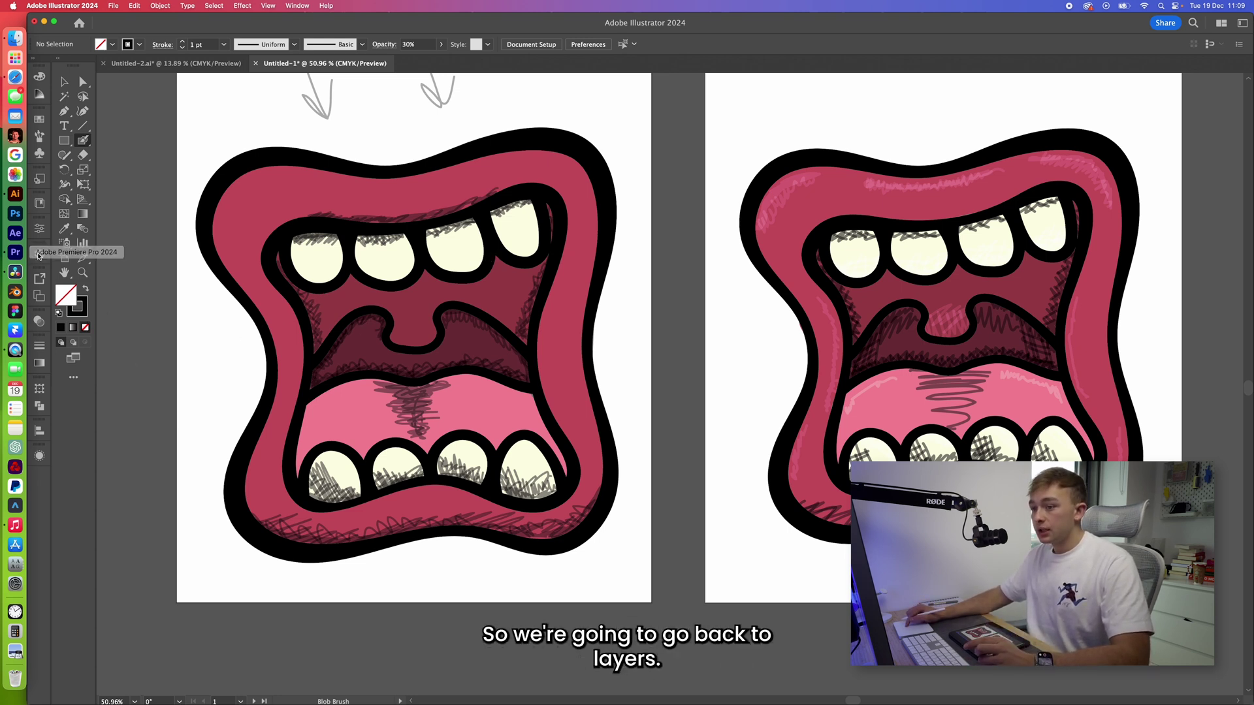
Collapse the Shadows layer, make the Highlights layer active and set the brush's stroke colour to white (FFFFFF).
click(40, 254)
click(91, 290)
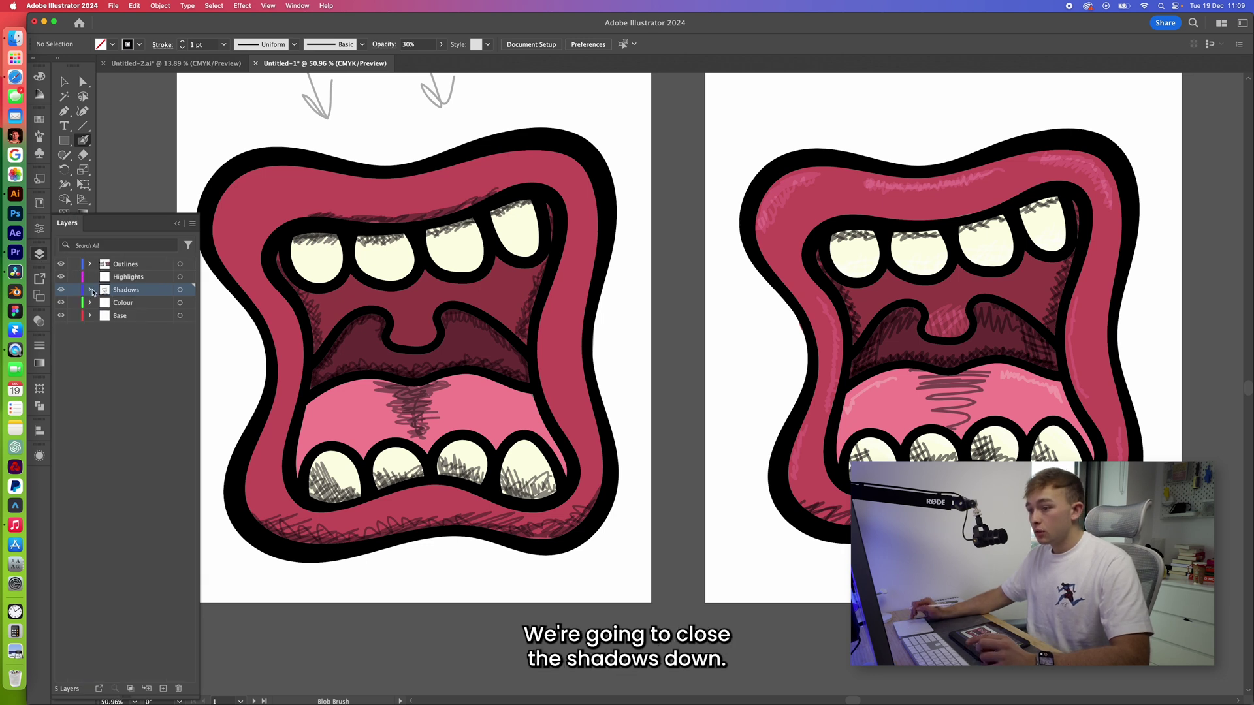
click(131, 278)
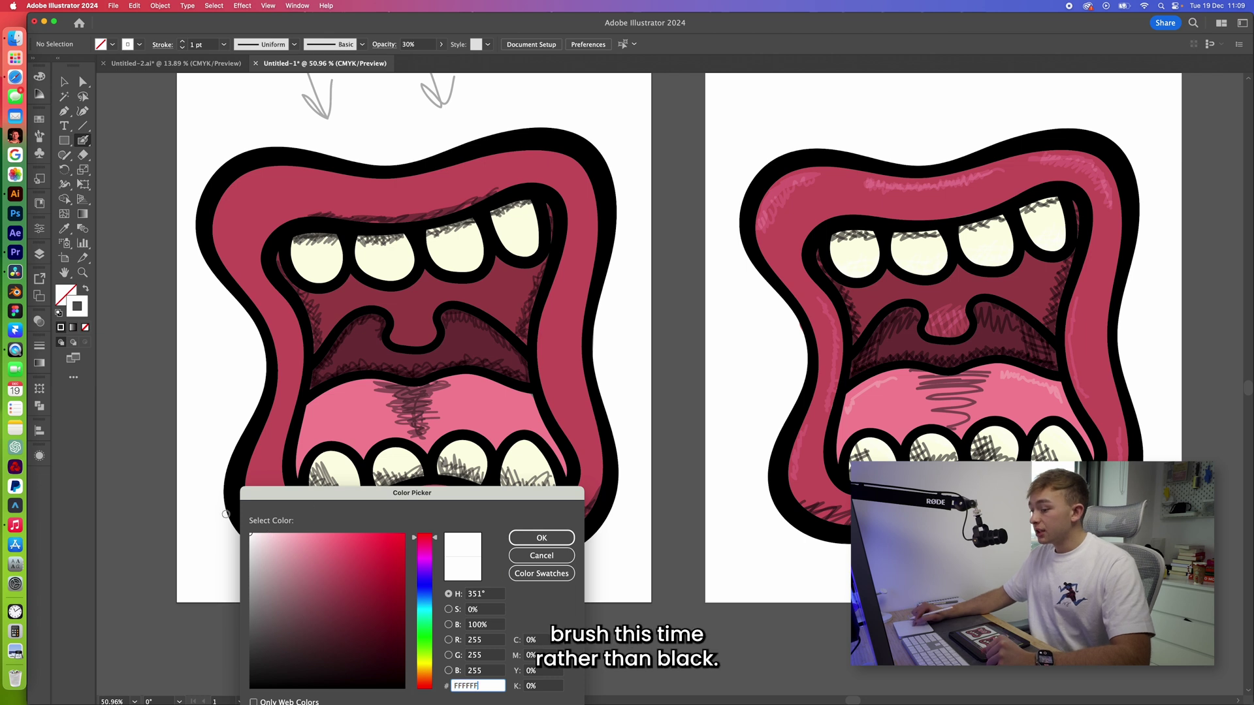
click(542, 537)
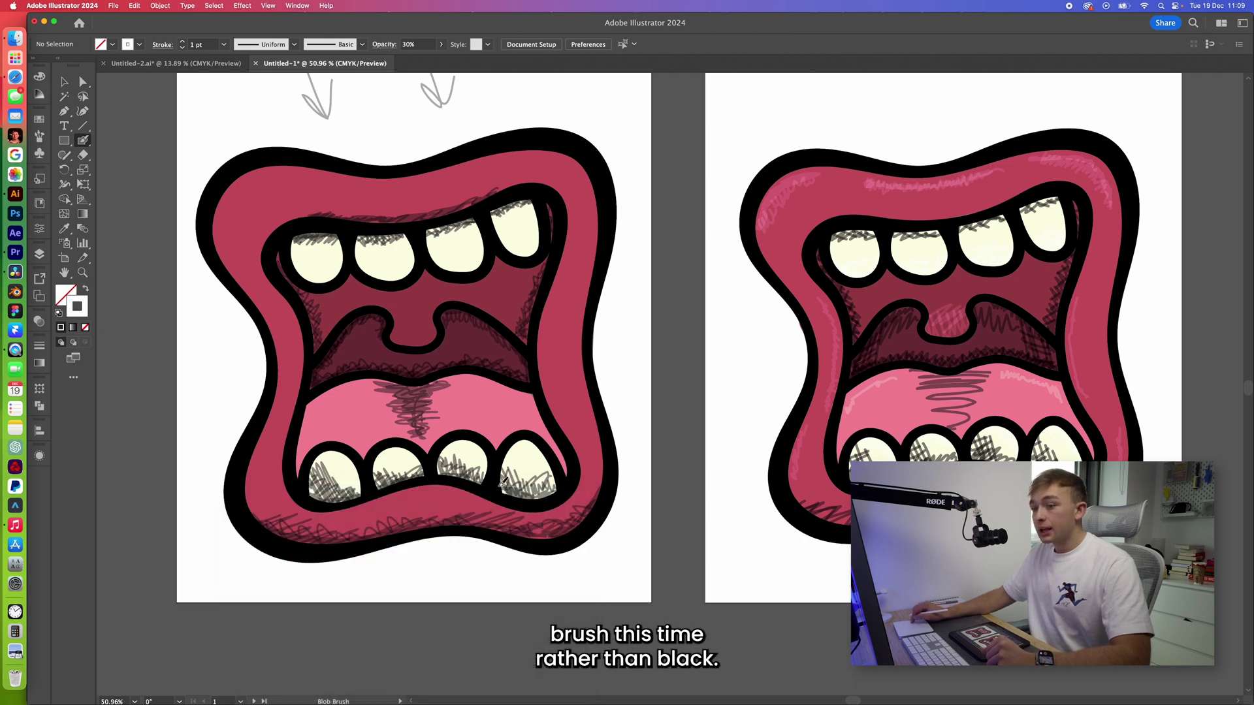
Change the brush's blending mode to Overlay, keeping the opacity at 30%.
click(39, 321)
click(74, 334)
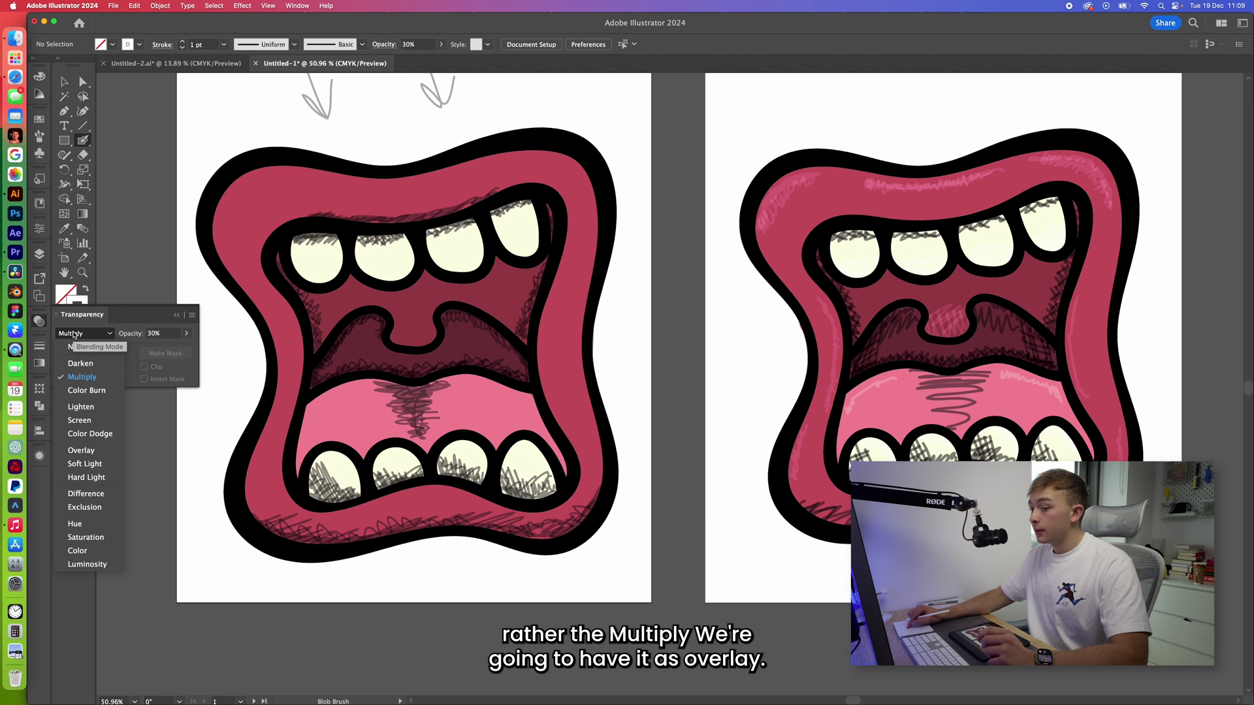
click(82, 452)
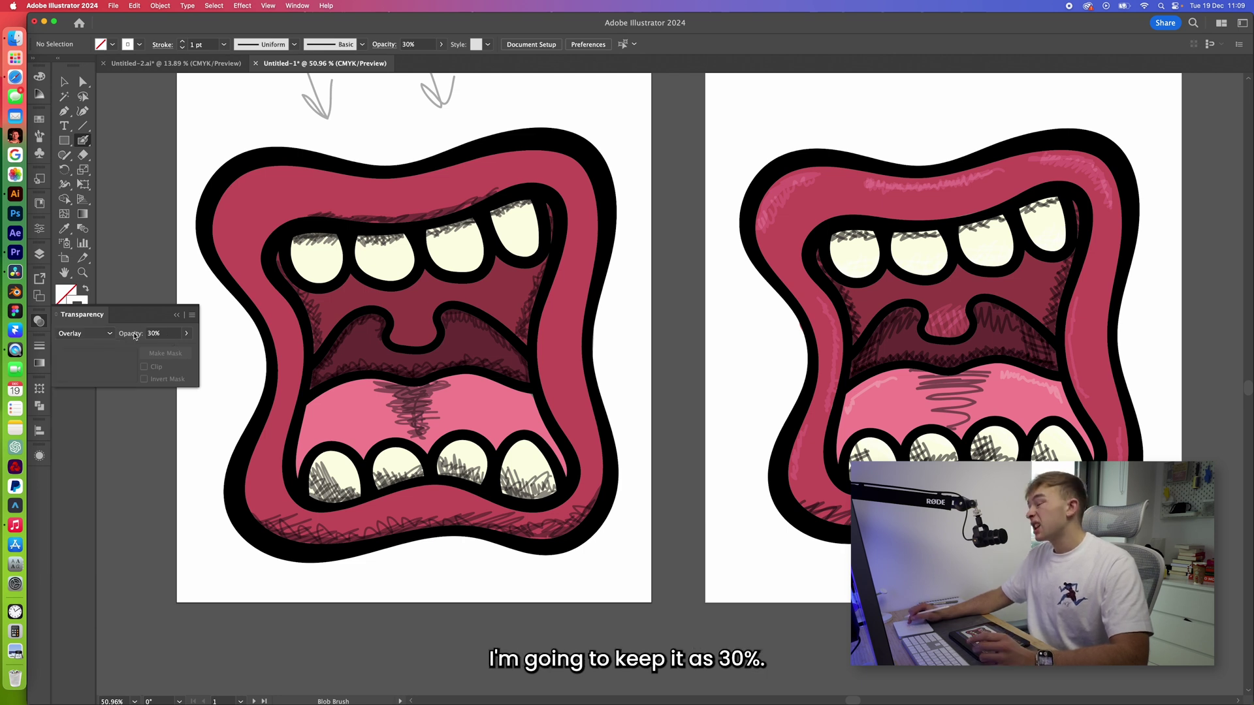
click(180, 316)
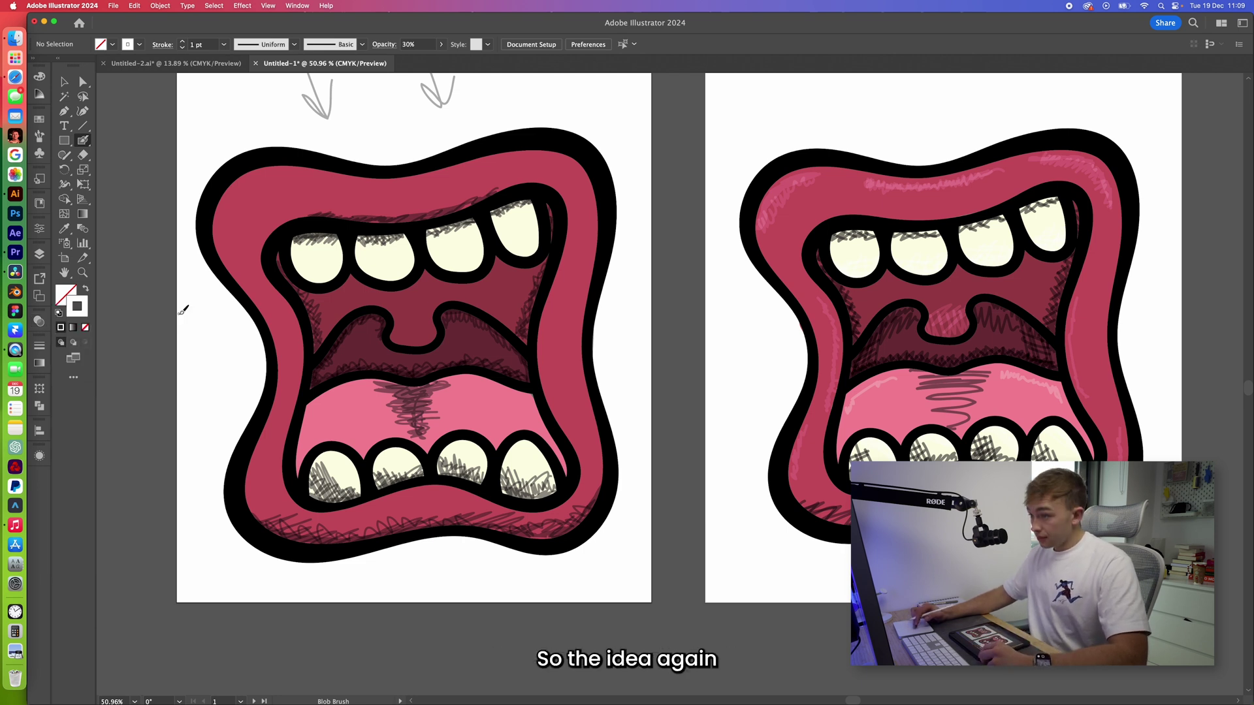
Brush smooth highlights along the outer edges of the upper lip's left and right corners.
scroll(435, 174, up, 2)
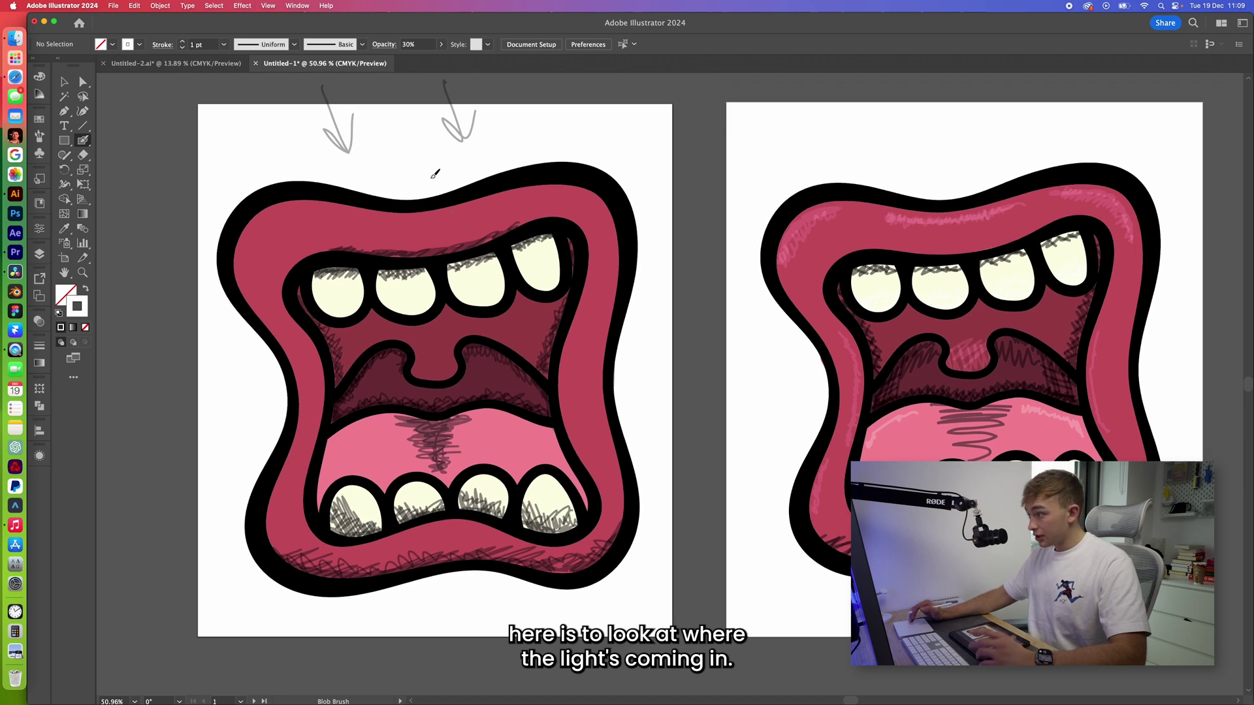
scroll(290, 182, up, 2)
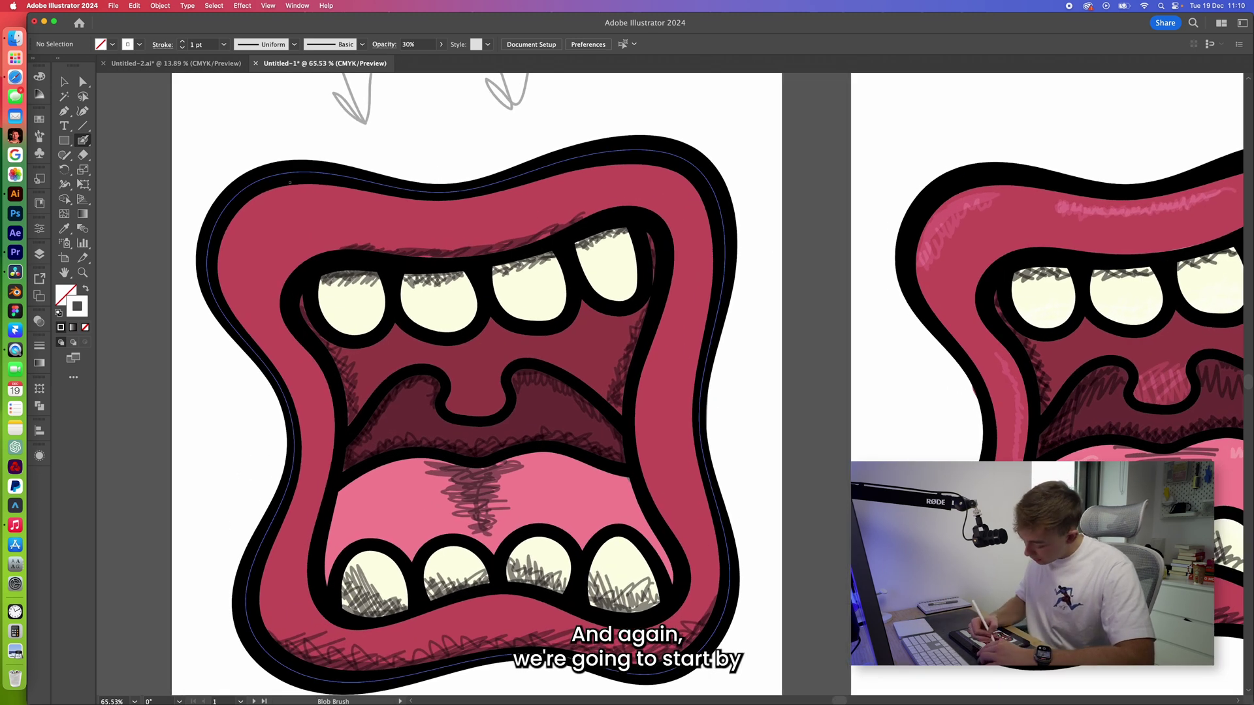
mouse_move(225, 300)
mouse_down()
mouse_move(229, 234)
mouse_move(248, 206)
mouse_move(242, 215)
mouse_move(292, 180)
mouse_move(268, 194)
mouse_move(301, 175)
mouse_up()
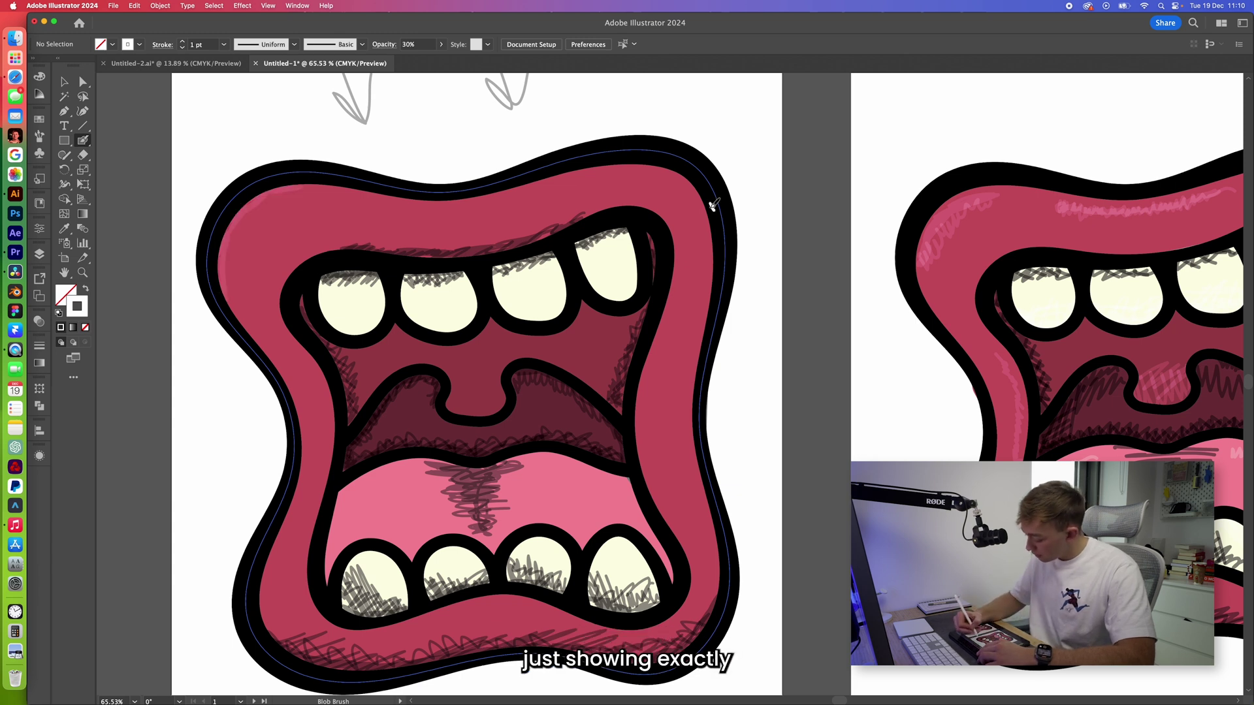
mouse_move(717, 230)
mouse_down()
mouse_move(695, 183)
mouse_move(650, 158)
mouse_move(591, 167)
mouse_move(672, 159)
mouse_up()
Brush highlights along both sides of the lips, the lower lip's left corner and the upper lip's right corner.
mouse_move(632, 470)
mouse_down()
mouse_move(601, 354)
mouse_move(617, 295)
mouse_up()
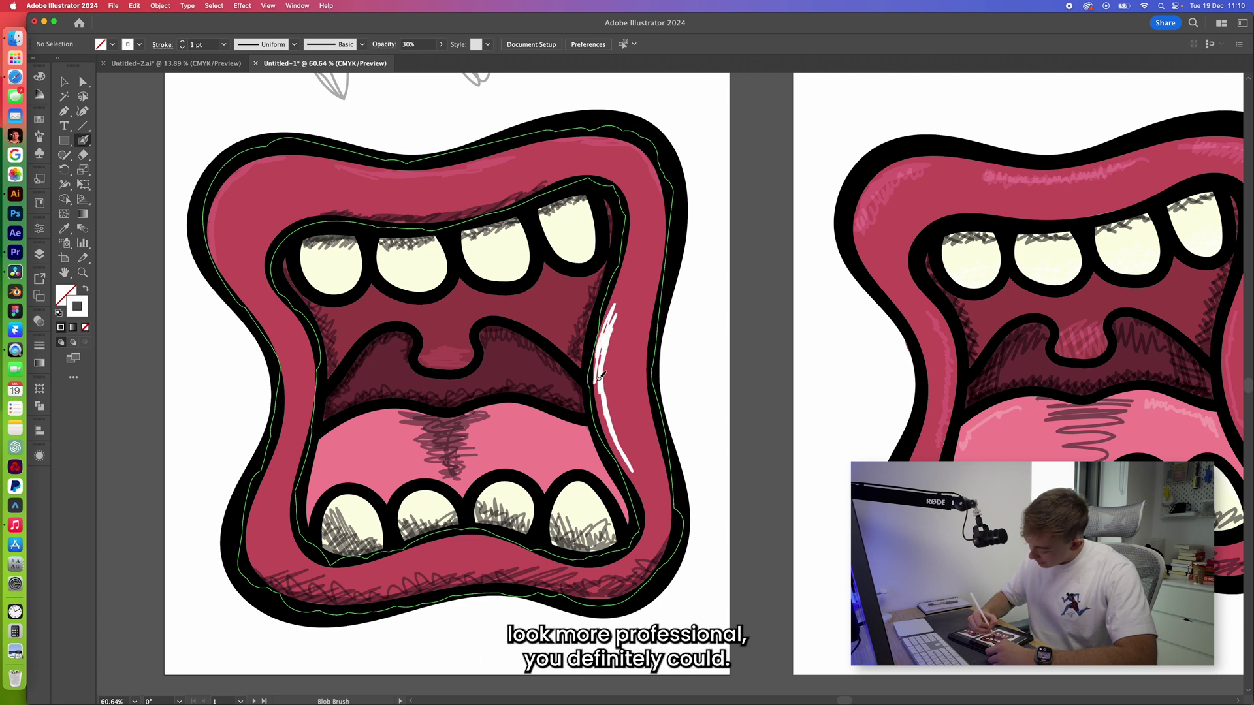
mouse_move(293, 453)
mouse_down()
mouse_move(308, 415)
mouse_move(293, 321)
mouse_up()
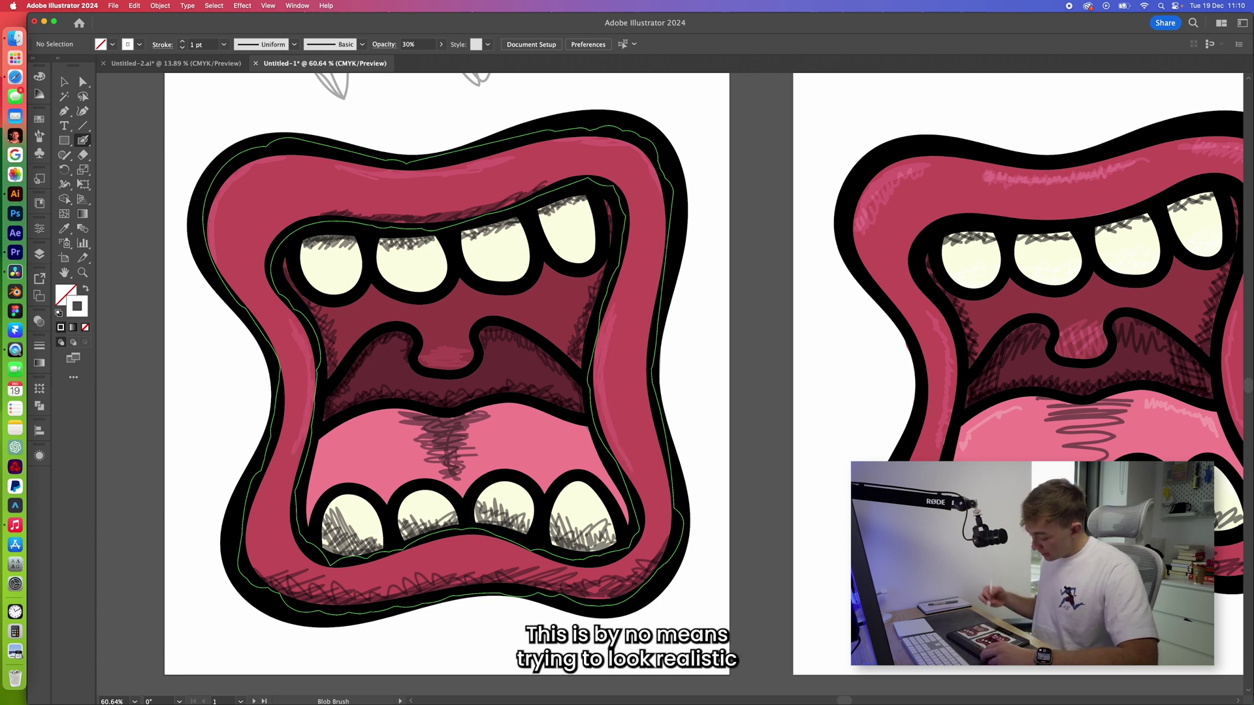
drag(264, 484, 260, 558)
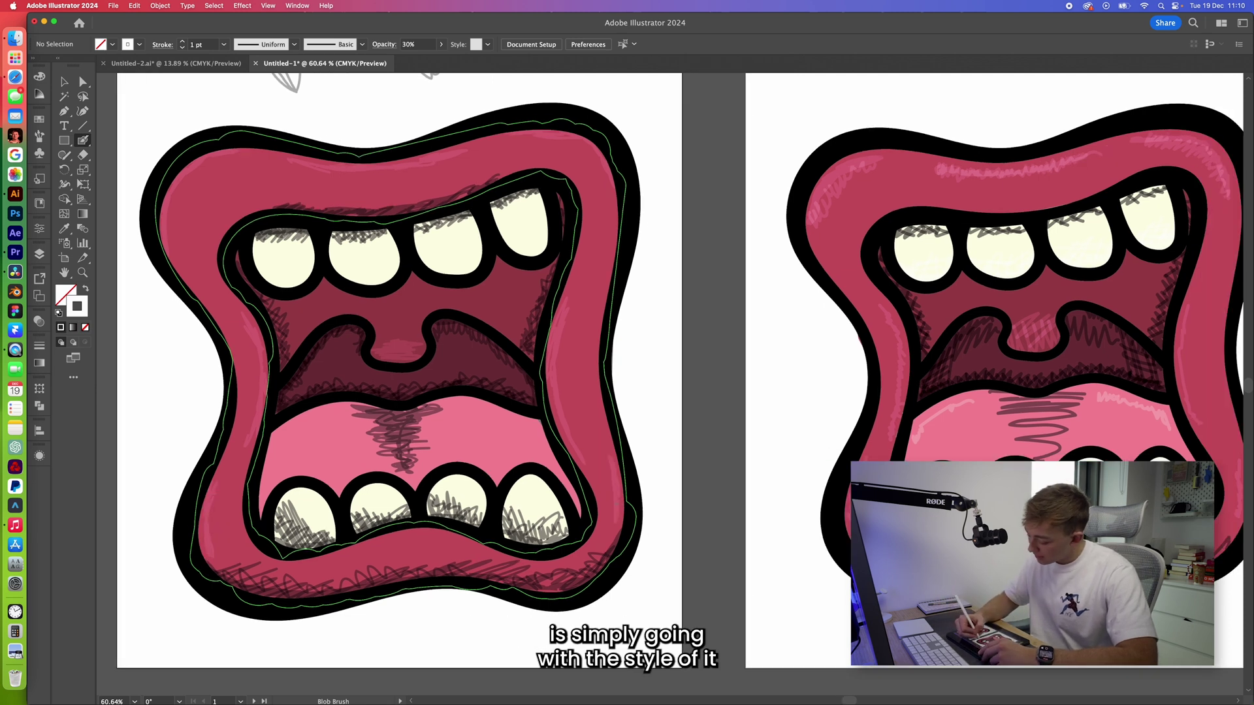
mouse_move(614, 173)
mouse_down()
mouse_move(615, 204)
mouse_move(575, 132)
mouse_up()
Scribble rougher, overlapping highlights over the smooth ones along the right side of the lips.
scroll(190, 170, down, 1)
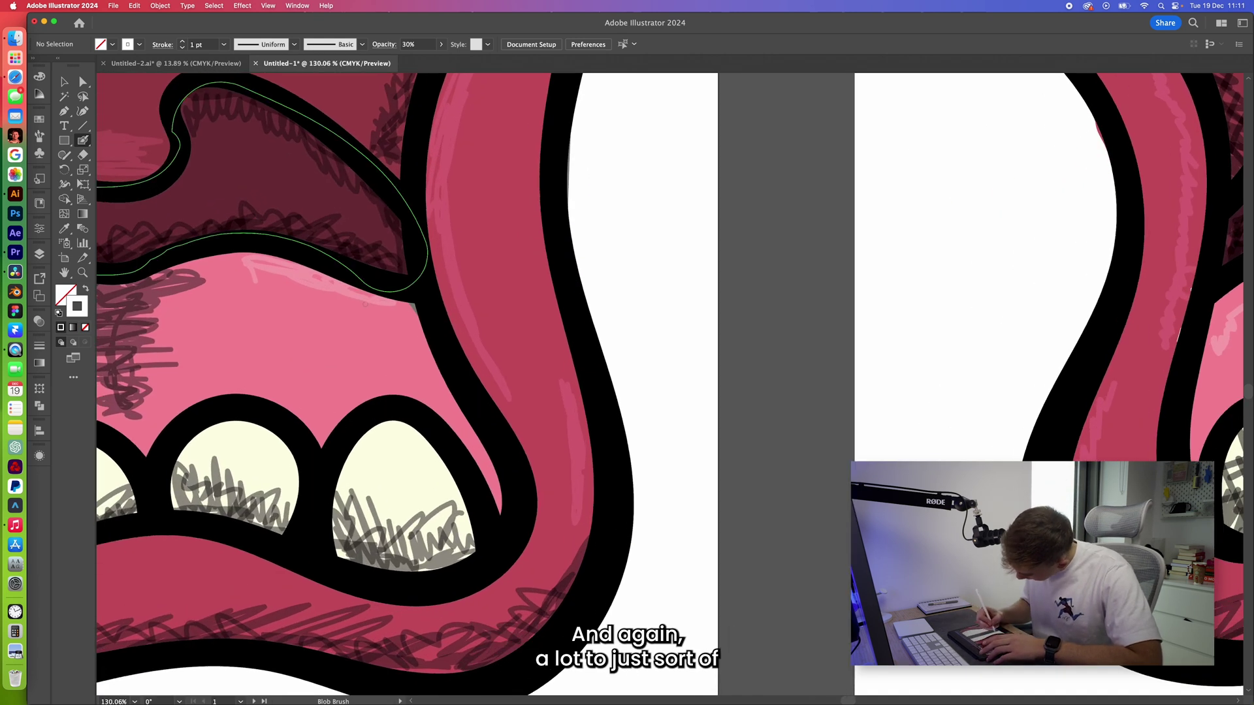
mouse_move(599, 512)
mouse_down()
mouse_move(560, 379)
mouse_move(487, 377)
mouse_move(470, 237)
mouse_move(477, 190)
mouse_move(484, 199)
mouse_up()
scroll(516, 366, down, 4)
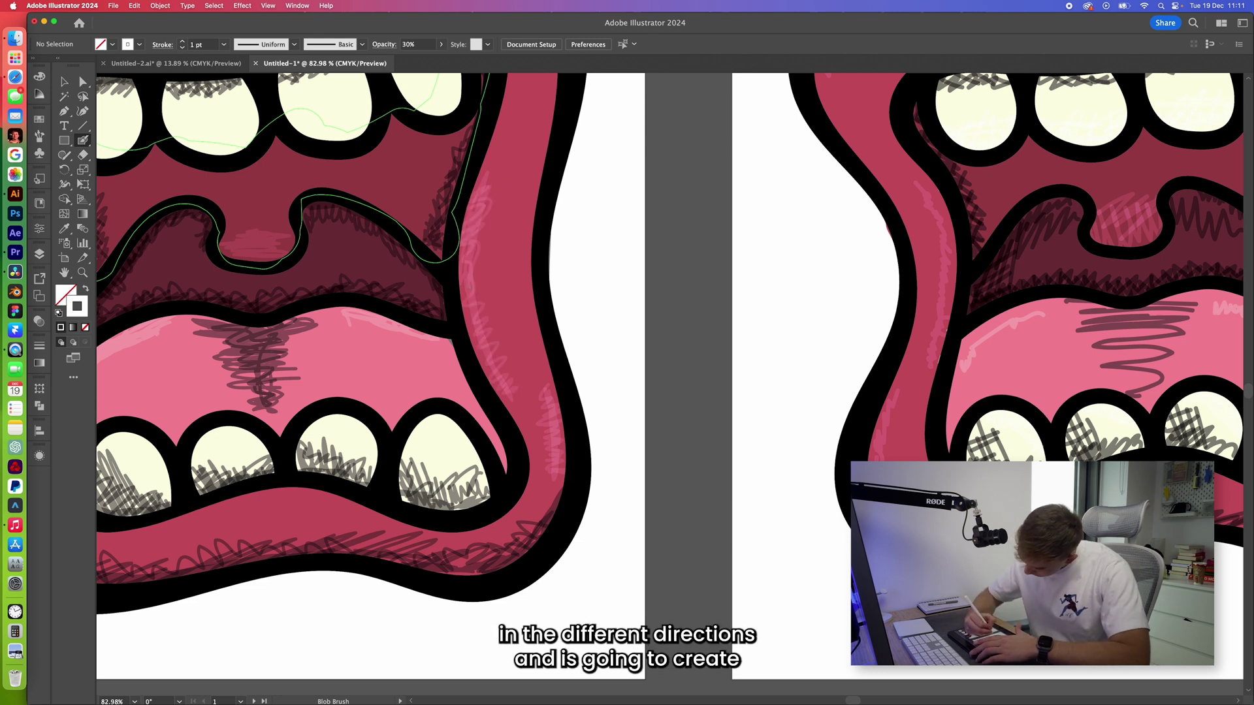
mouse_move(512, 391)
mouse_down()
mouse_move(476, 196)
mouse_move(489, 162)
mouse_up()
Brush highlights onto the unshaded parts of the lower teeth and the rightmost upper tooth.
scroll(506, 359, down, 6)
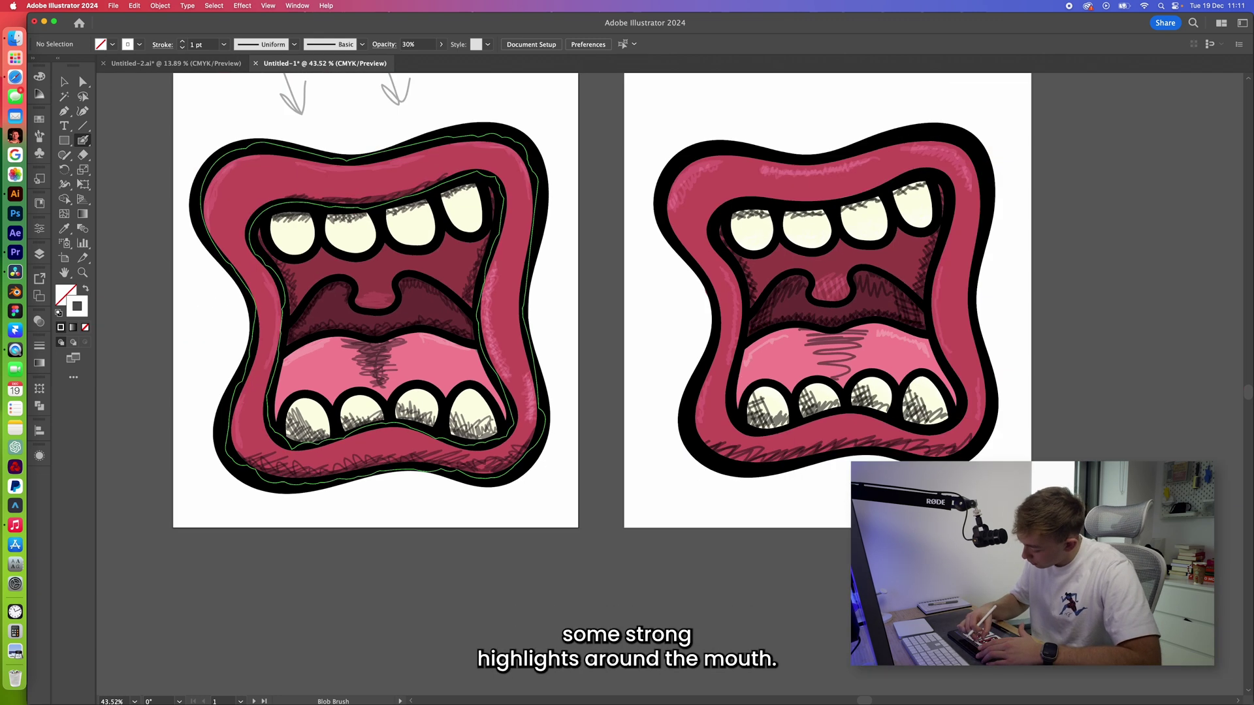
scroll(418, 180, up, 4)
scroll(388, 358, up, 1)
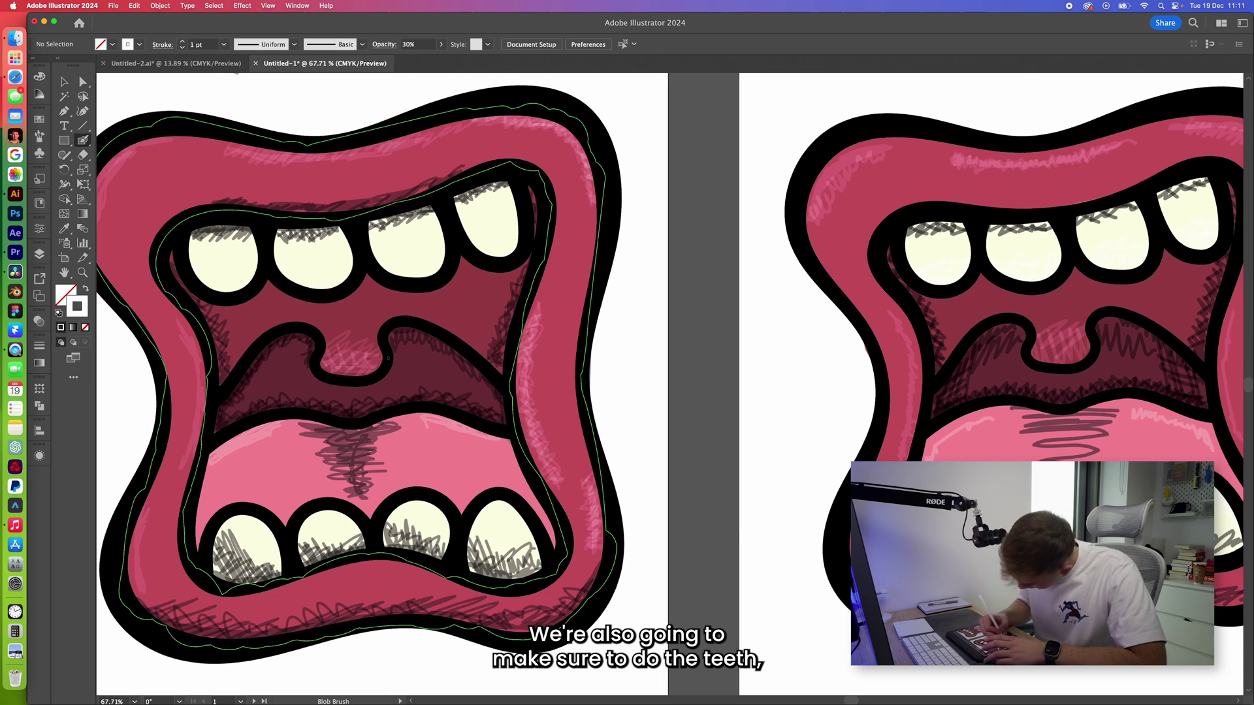
mouse_move(285, 546)
mouse_down()
mouse_move(254, 541)
mouse_move(248, 508)
mouse_up()
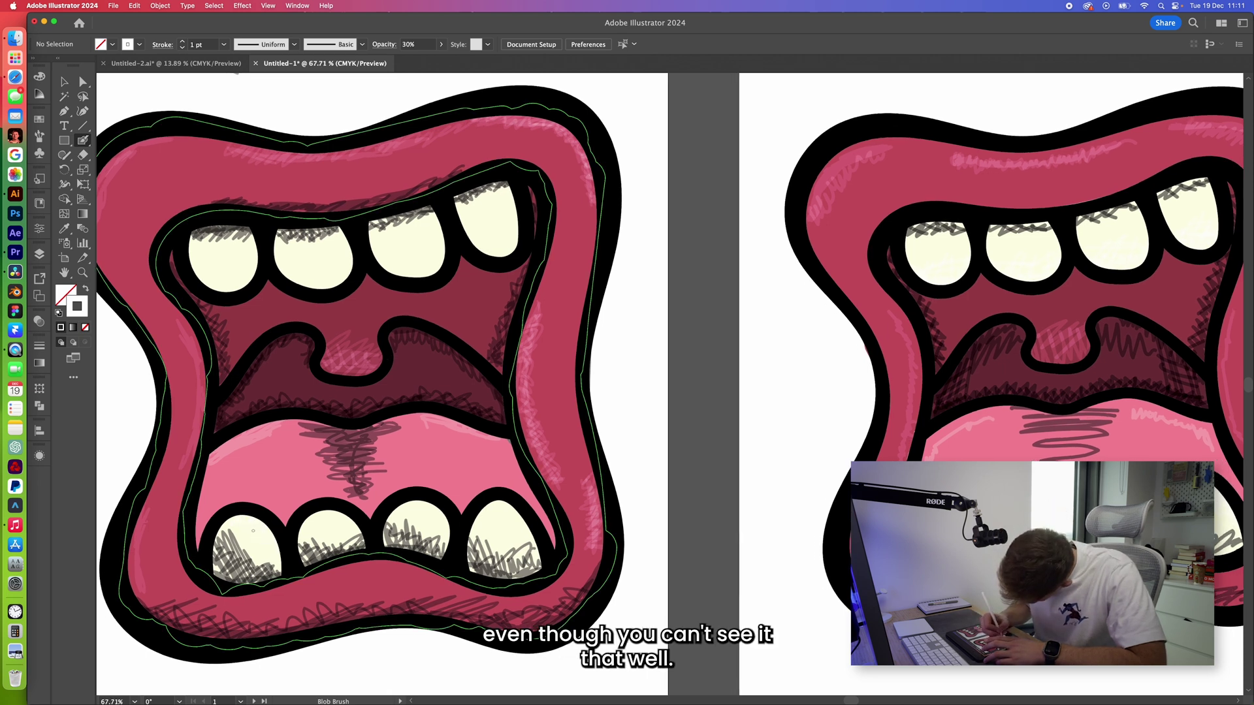
drag(528, 529, 488, 507)
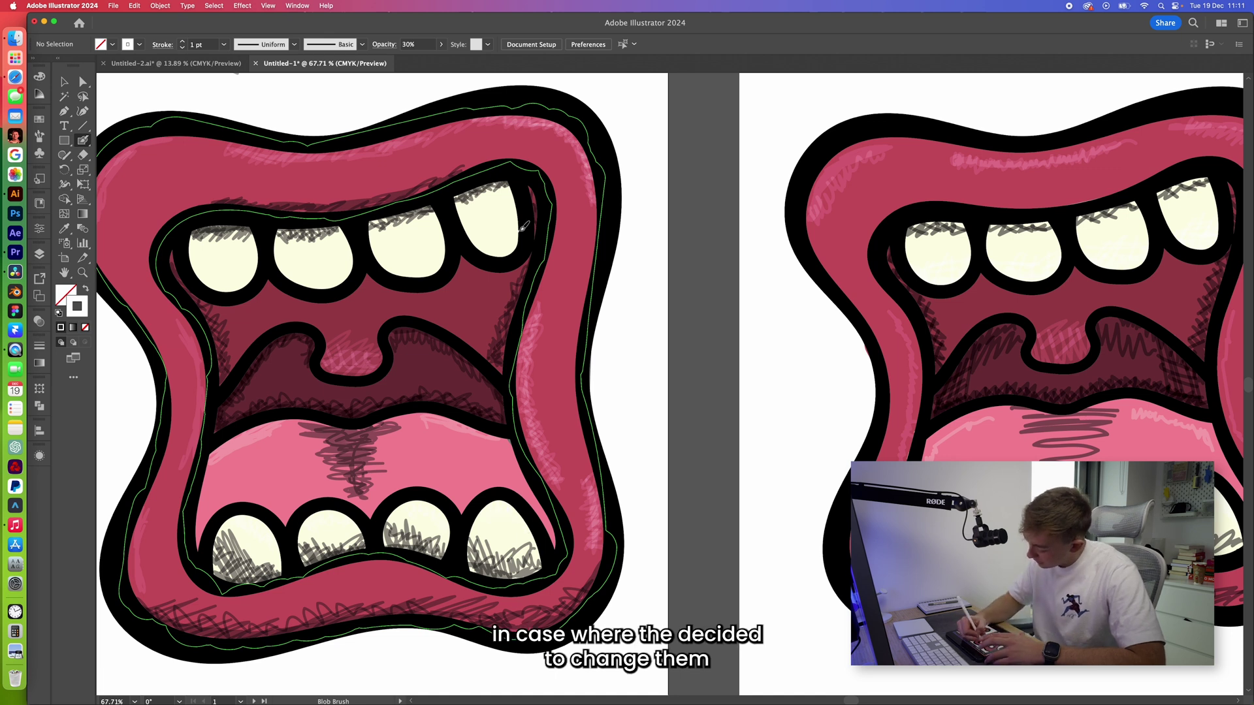
mouse_move(524, 225)
mouse_down()
mouse_move(516, 247)
mouse_move(490, 250)
mouse_move(509, 237)
mouse_up()
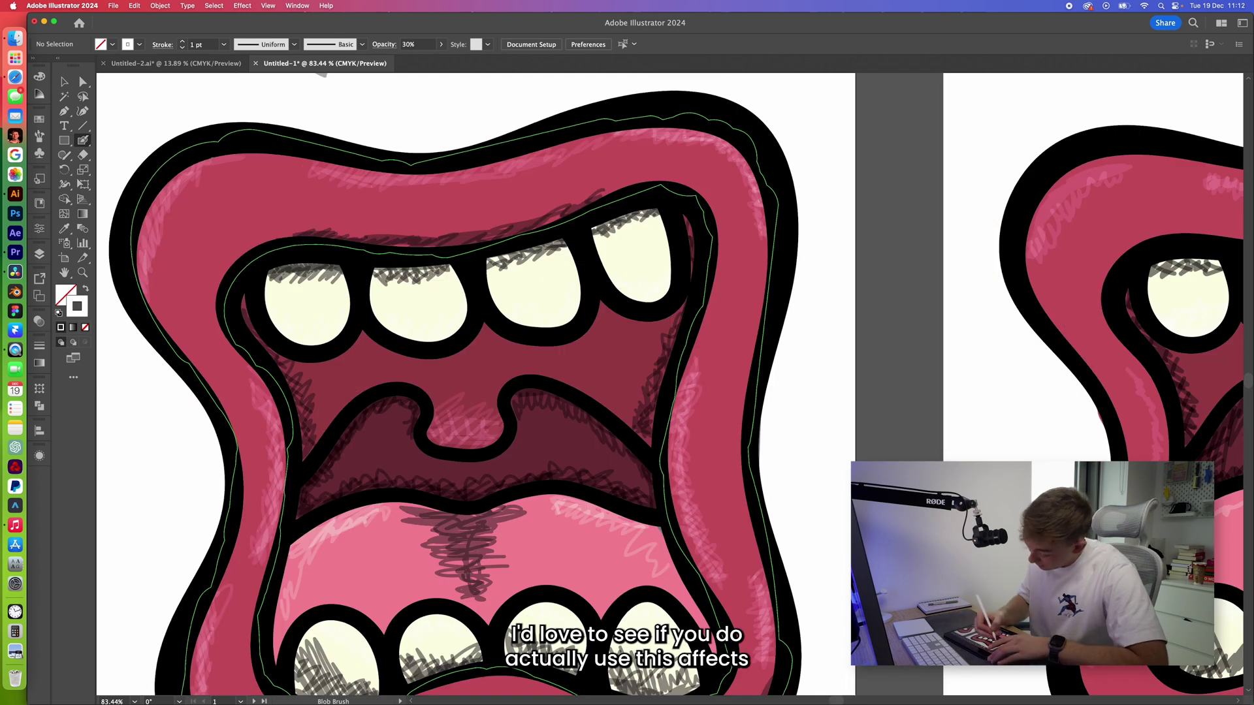
Try a zigzag highlight around the upper lip's left corner, undoing the stroke.
mouse_move(157, 287)
mouse_down()
mouse_move(169, 227)
mouse_move(169, 190)
mouse_move(235, 162)
mouse_up()
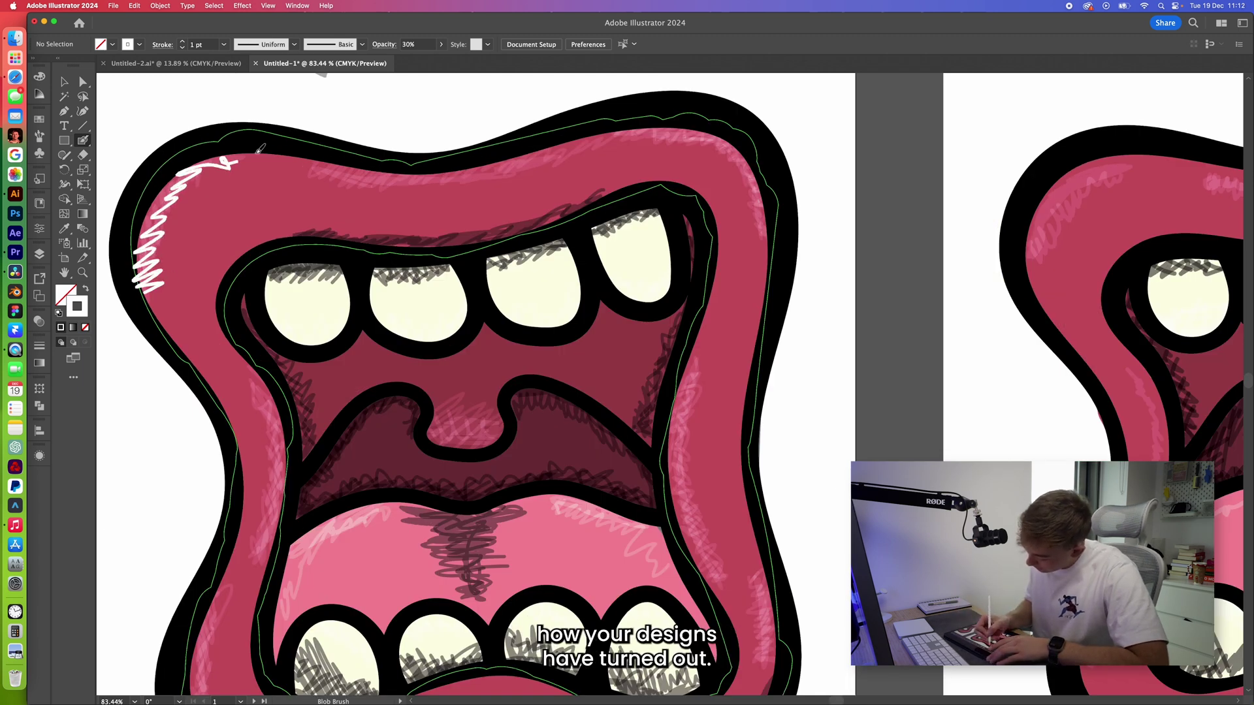
key(super+z)
Compare the shaded mouth with the reference version on the neighbouring artboard.
scroll(409, 304, down, 3)
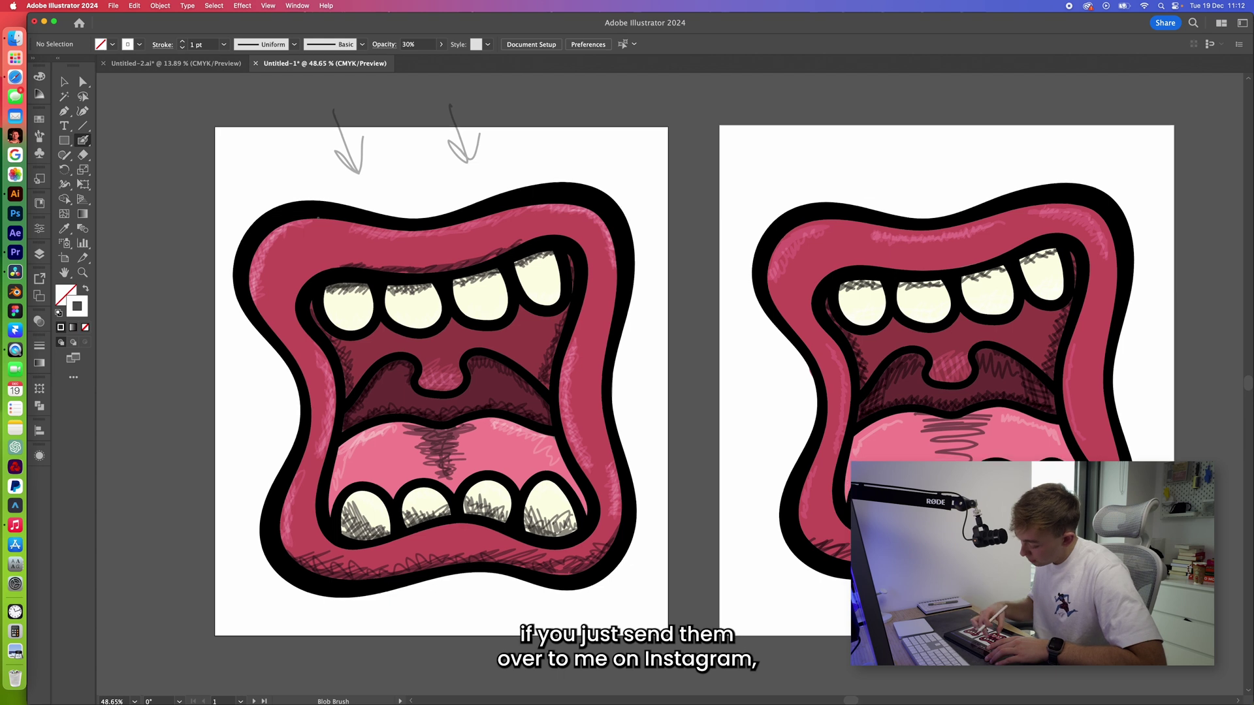
scroll(561, 361, down, 2)
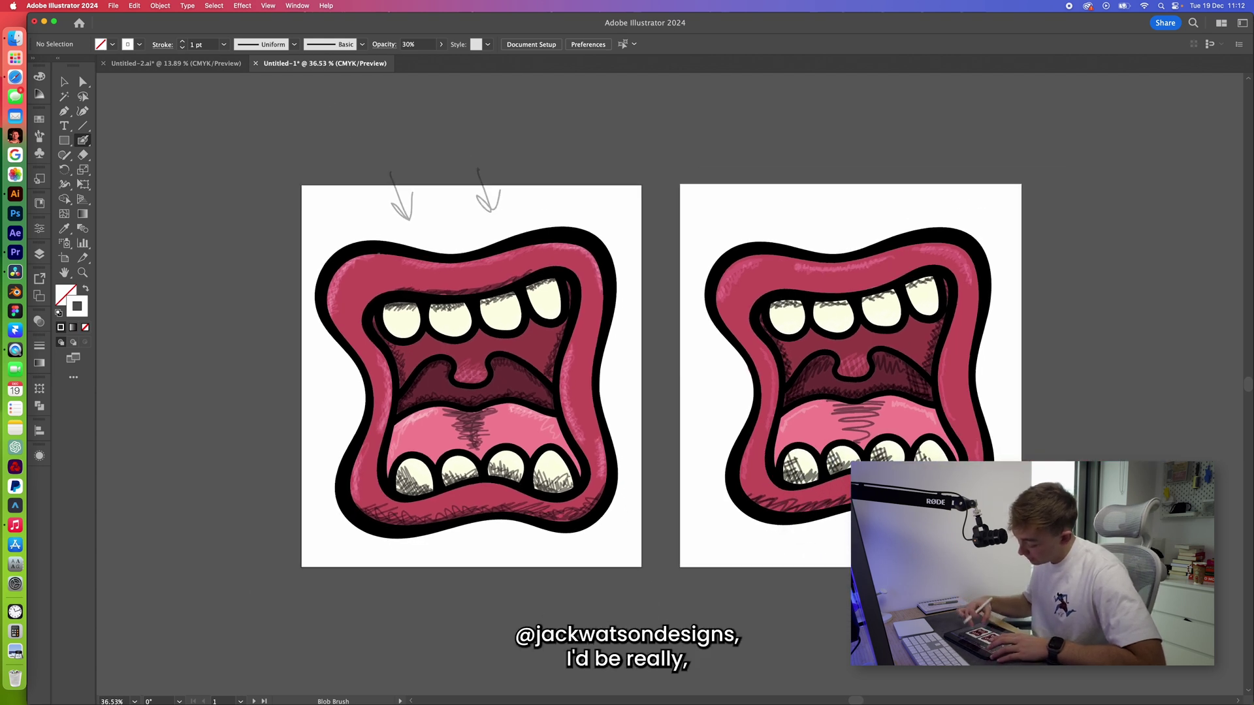
scroll(644, 375, right, 1)
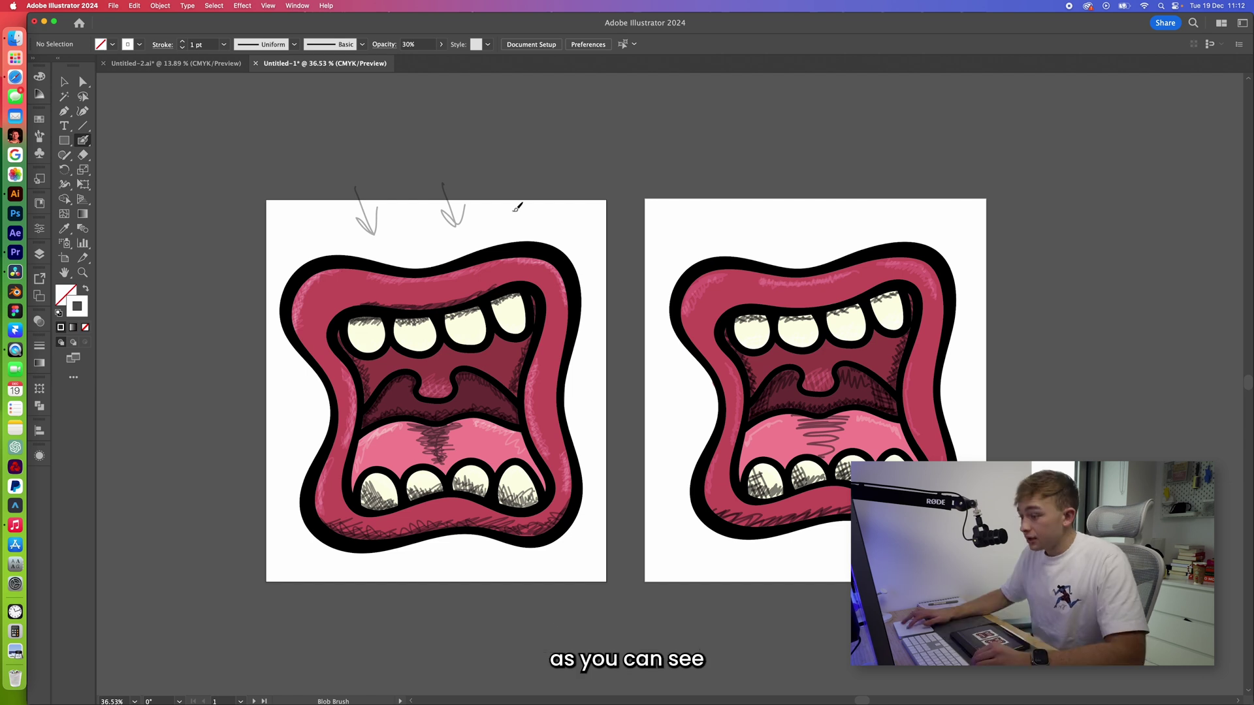
scroll(432, 277, down, 4)
scroll(432, 276, down, 2)
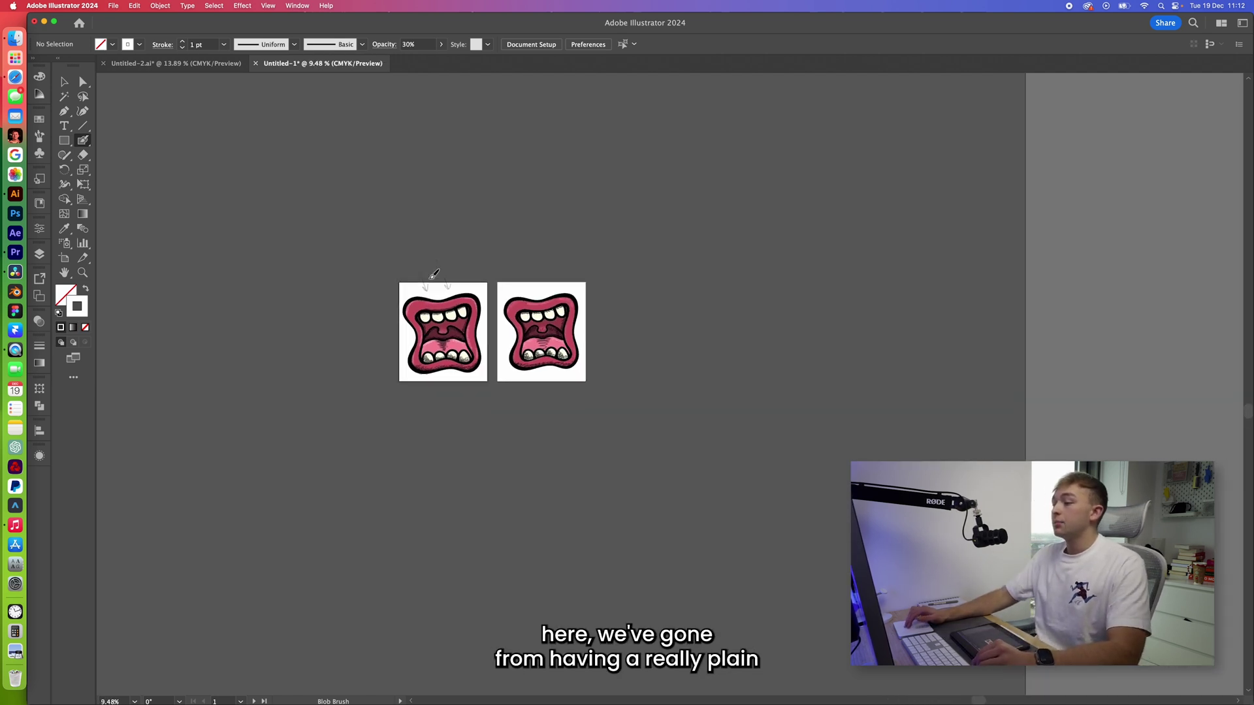
scroll(468, 342, up, 3)
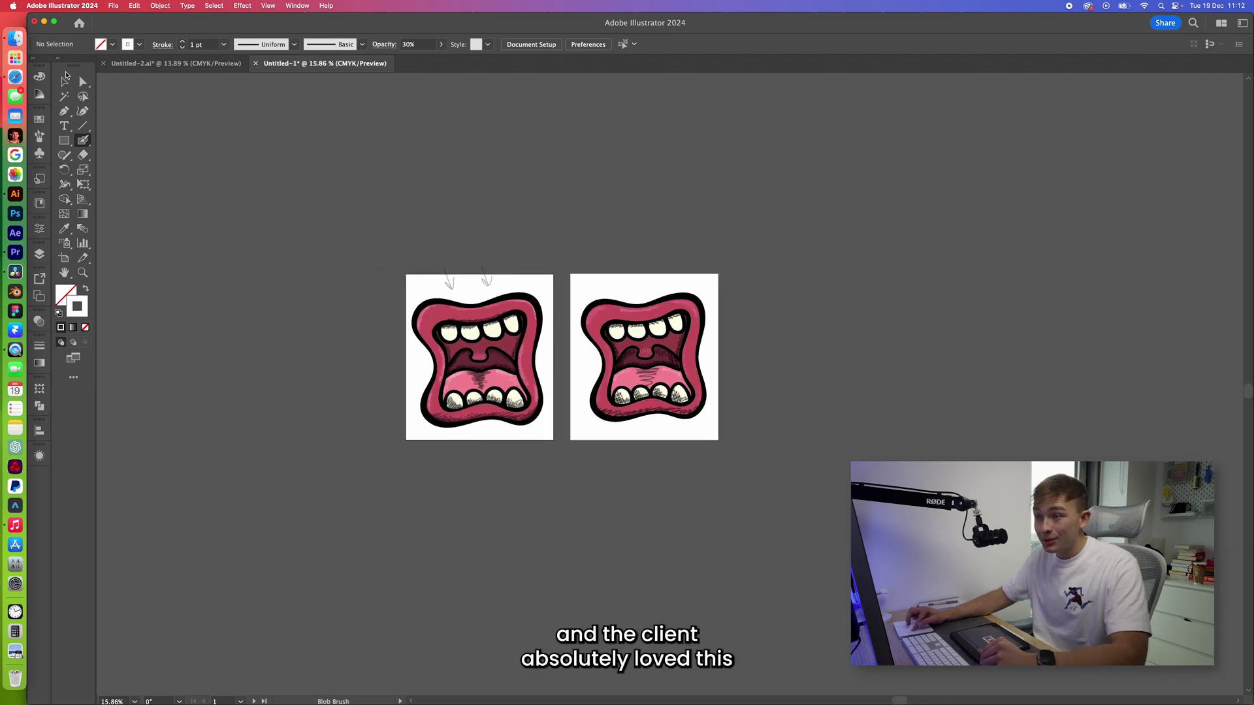
Delete the two light-direction arrows above the shaded mouth.
click(65, 80)
drag(534, 287, 534, 287)
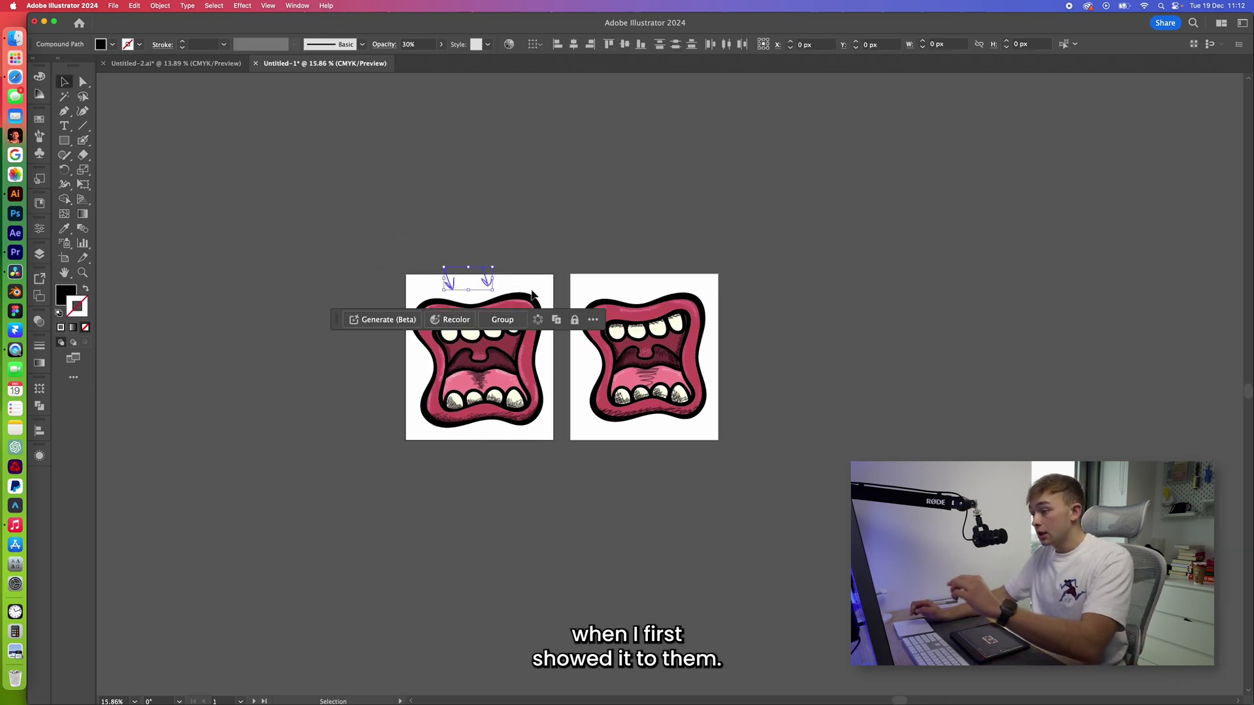
key(Delete)
scroll(533, 294, up, 1)
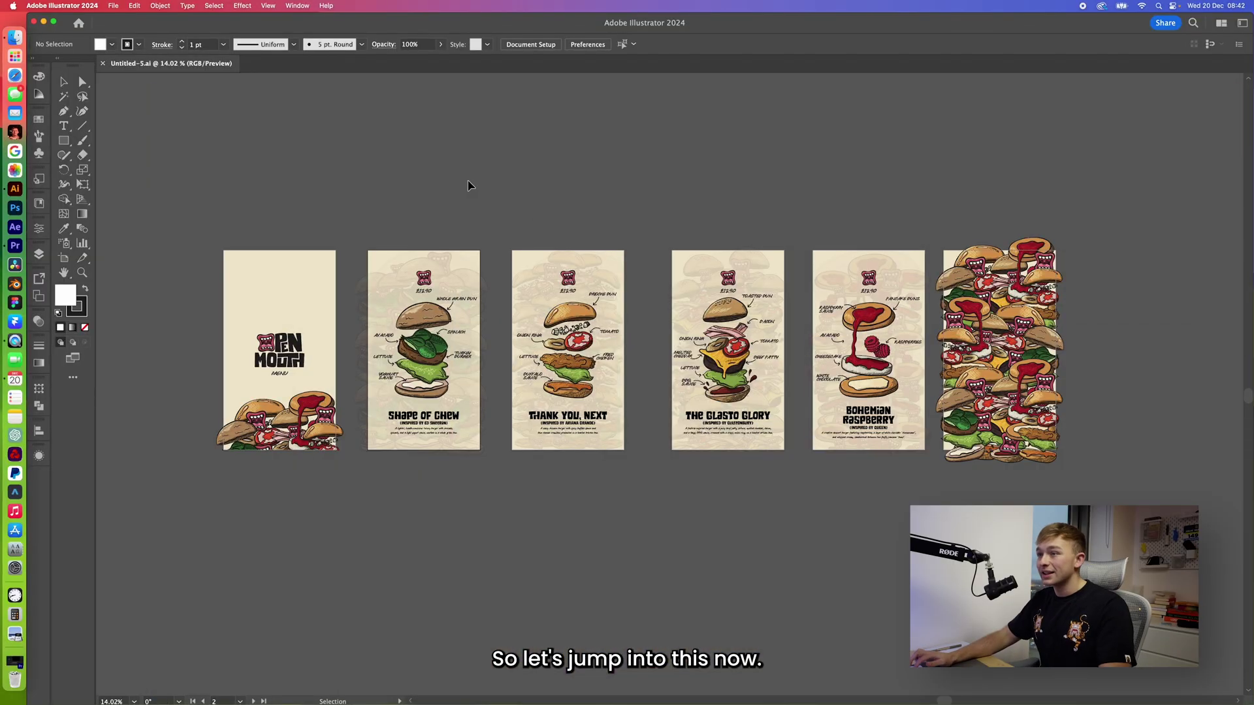
Show the burger menu artboards in Trim View so that artwork outside their edges is hidden.
scroll(704, 153, right, 1)
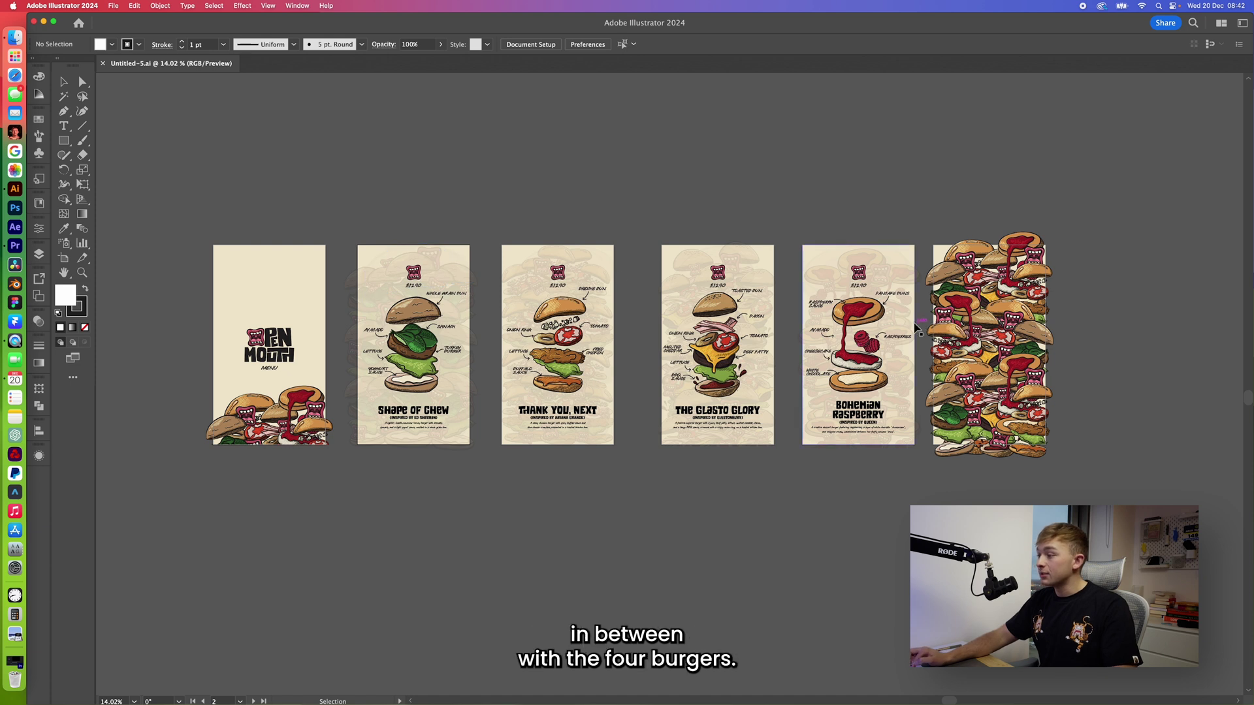
click(267, 5)
click(287, 68)
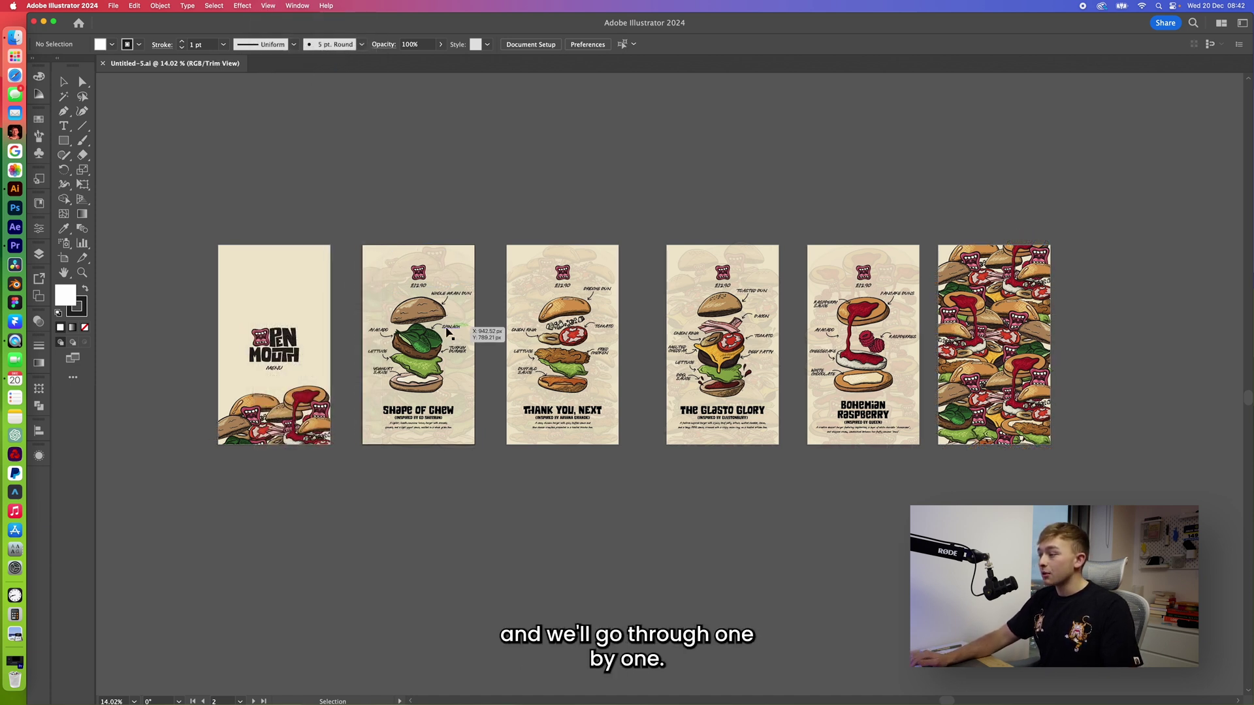
Examine the Open Mouth menu's front cover up close.
scroll(447, 330, left, 3)
scroll(447, 330, up, 5)
scroll(446, 330, down, 2)
scroll(447, 330, down, 2)
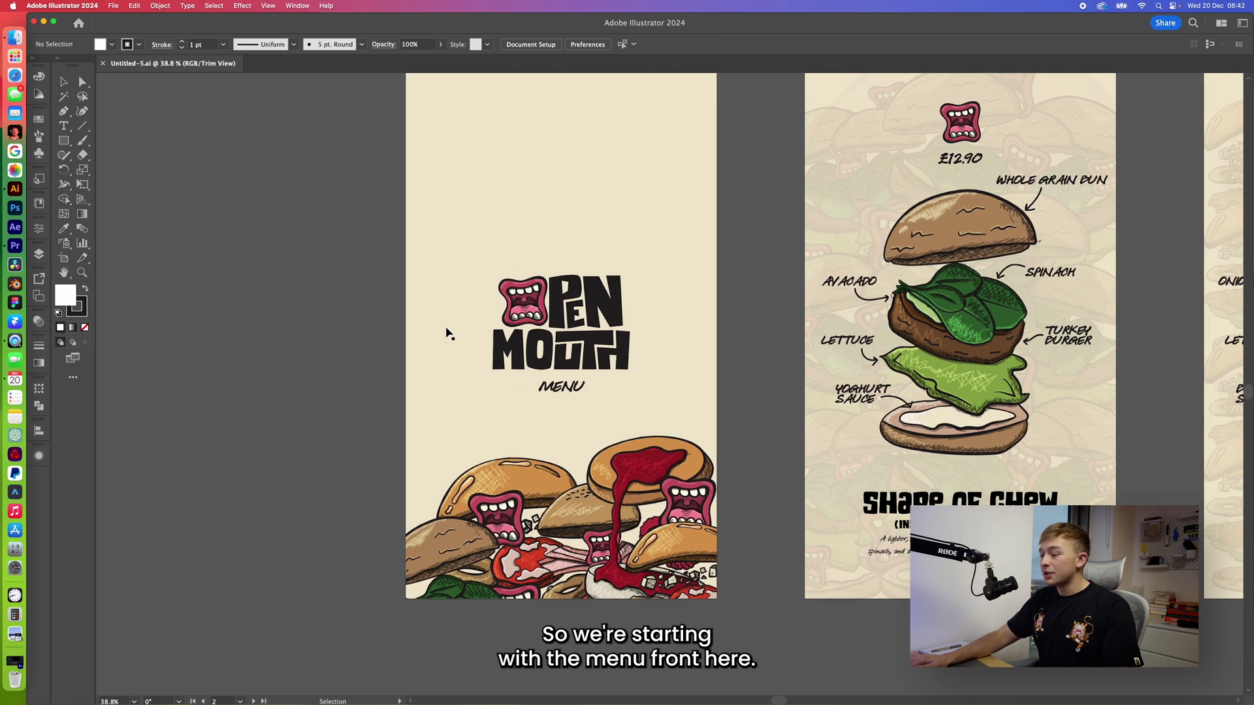
Examine the menu's front cover and the Shape of Chew and Thank You, Next burger pages.
scroll(446, 333, up, 2)
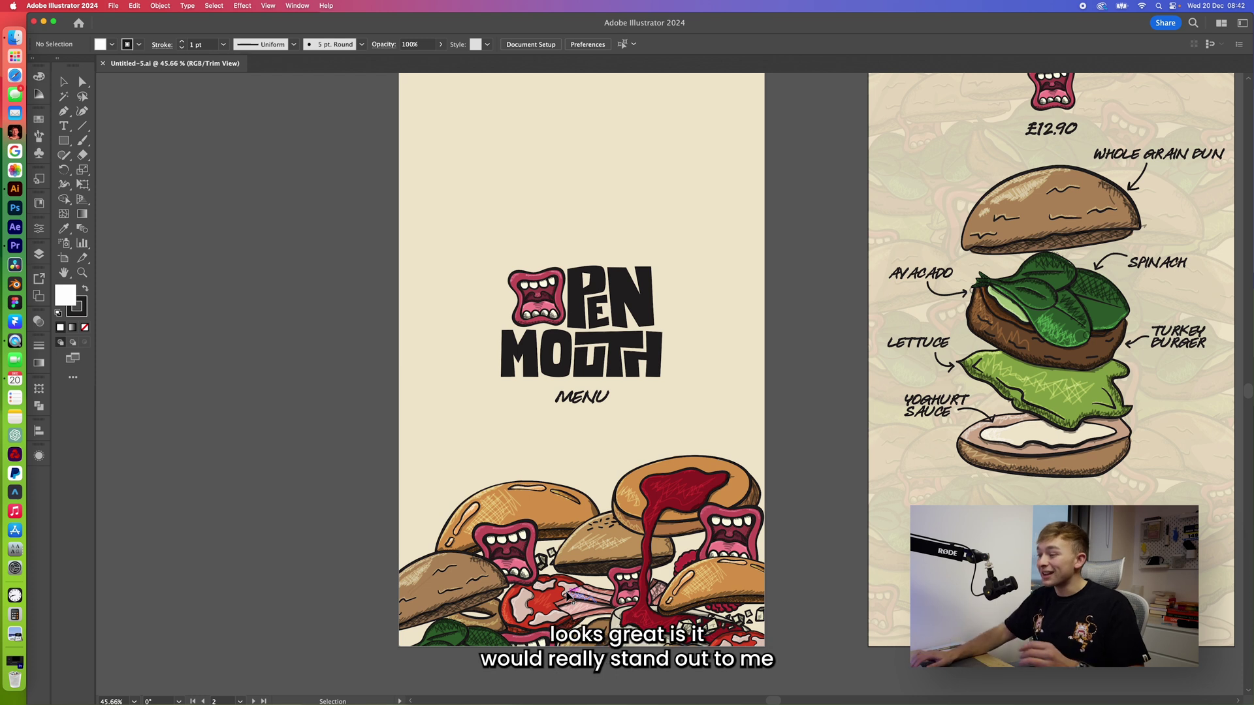
scroll(567, 595, up, 1)
scroll(567, 596, down, 1)
scroll(499, 421, left, 1)
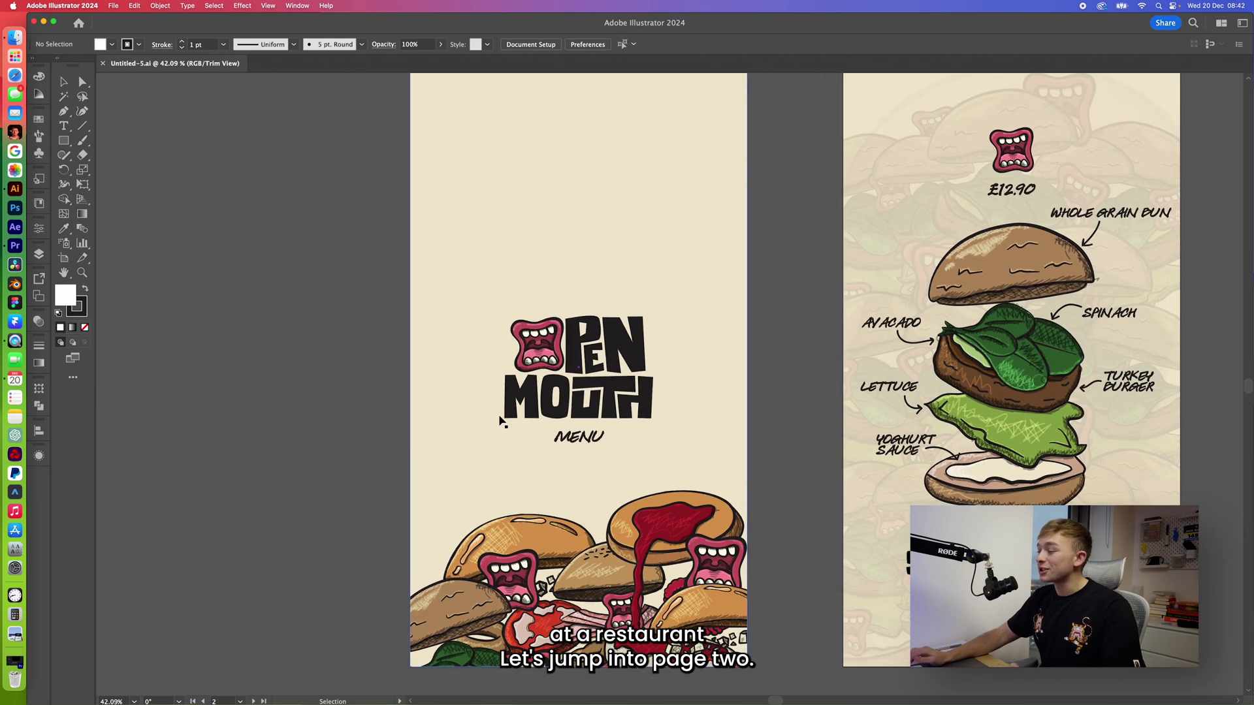
scroll(500, 421, right, 10)
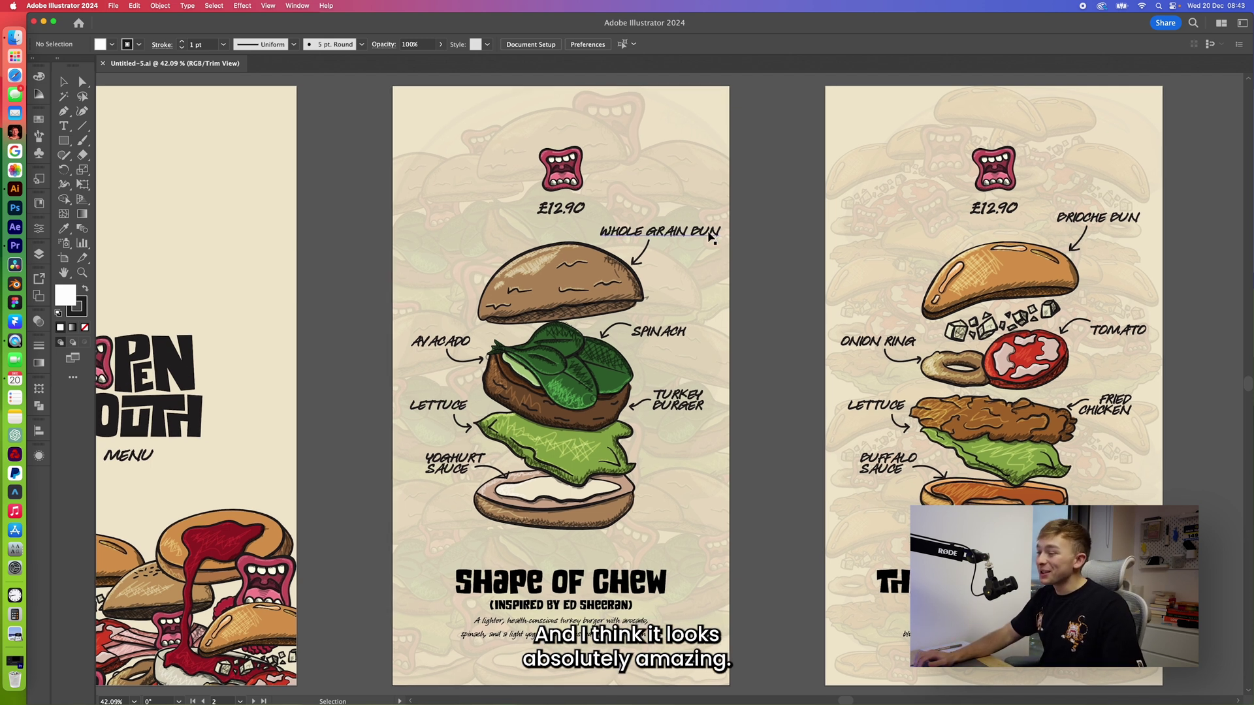
scroll(563, 248, right, 5)
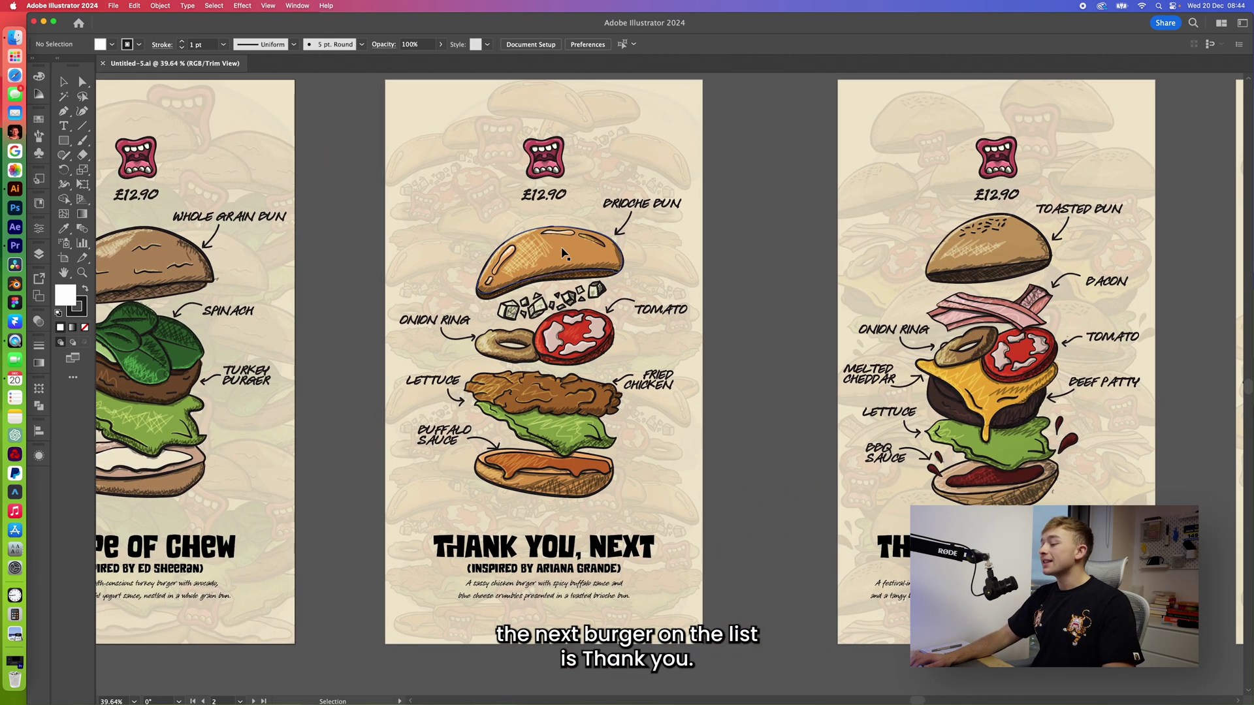
scroll(562, 248, up, 1)
scroll(562, 252, right, 1)
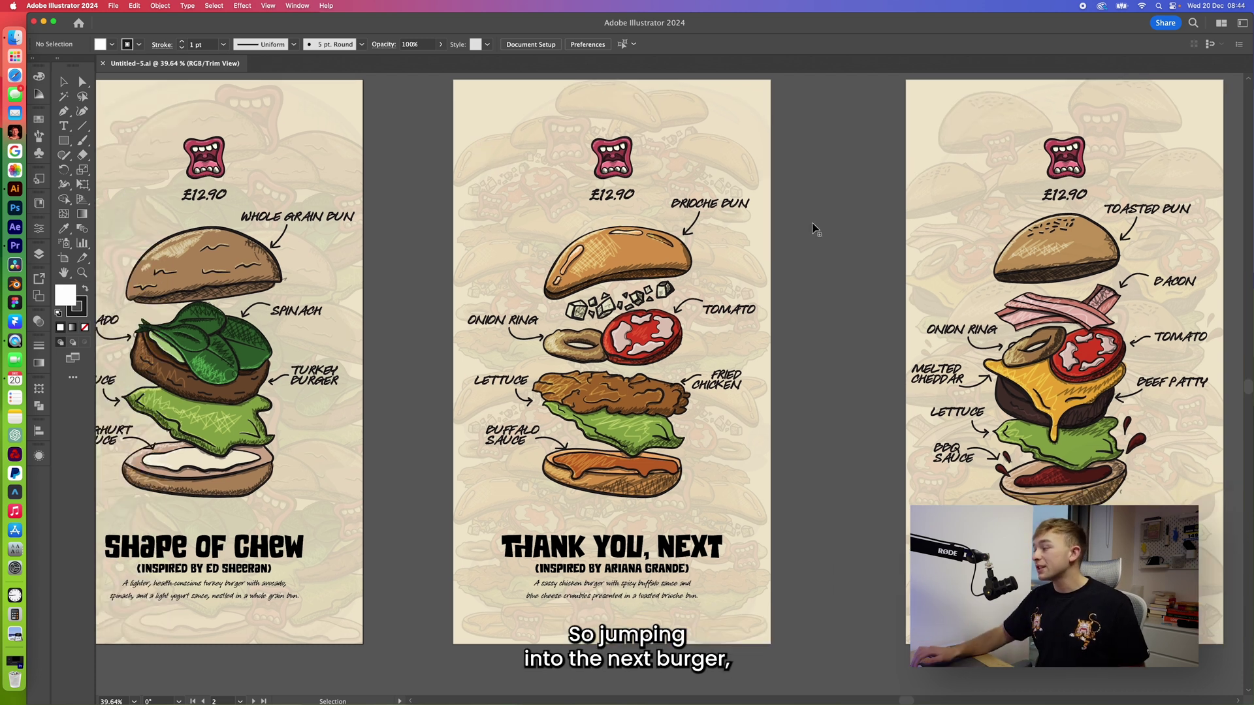
Examine the Glasto Glory and Bohemian Raspberry pages, the patterned back cover and the full row of menu artboards.
scroll(813, 229, right, 10)
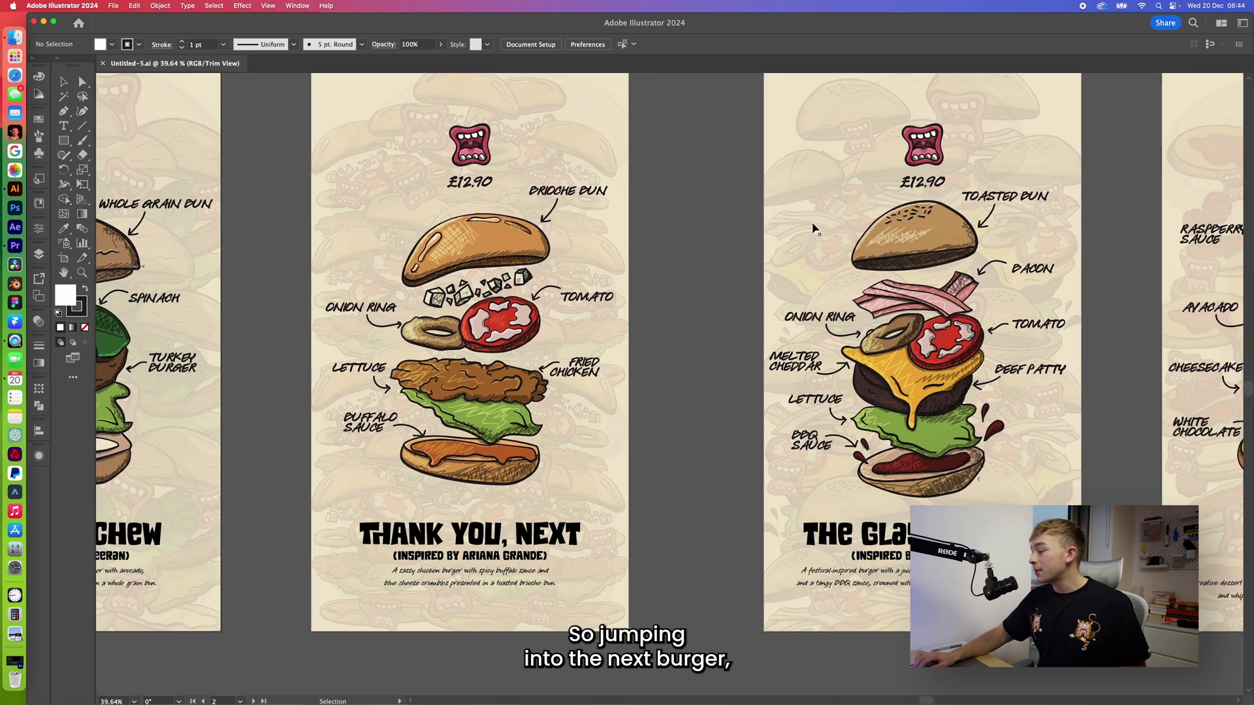
scroll(813, 229, right, 1)
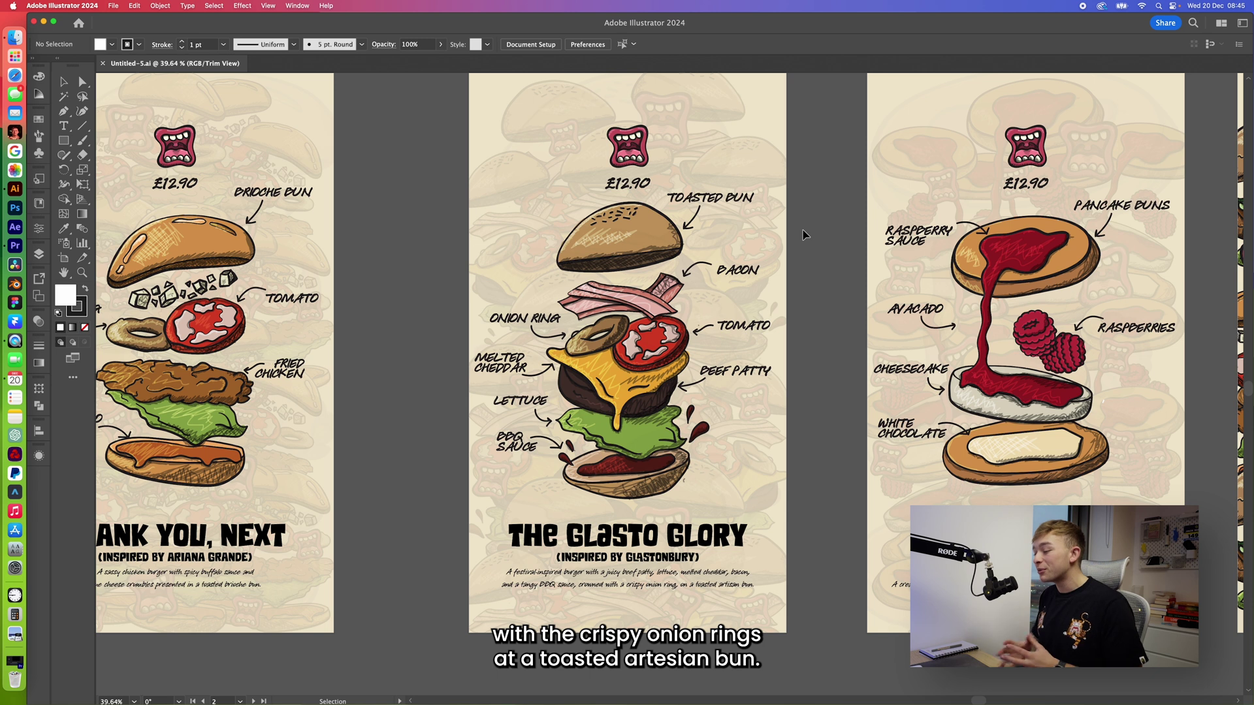
scroll(805, 233, right, 10)
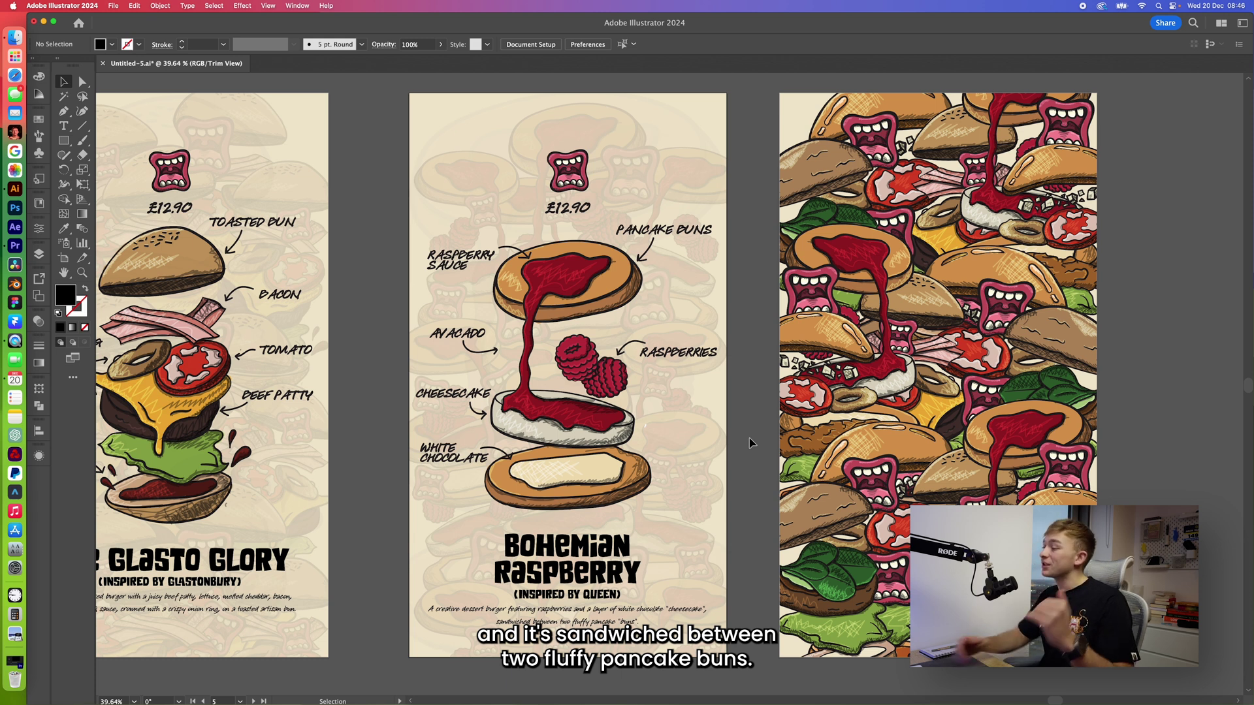
scroll(751, 442, right, 6)
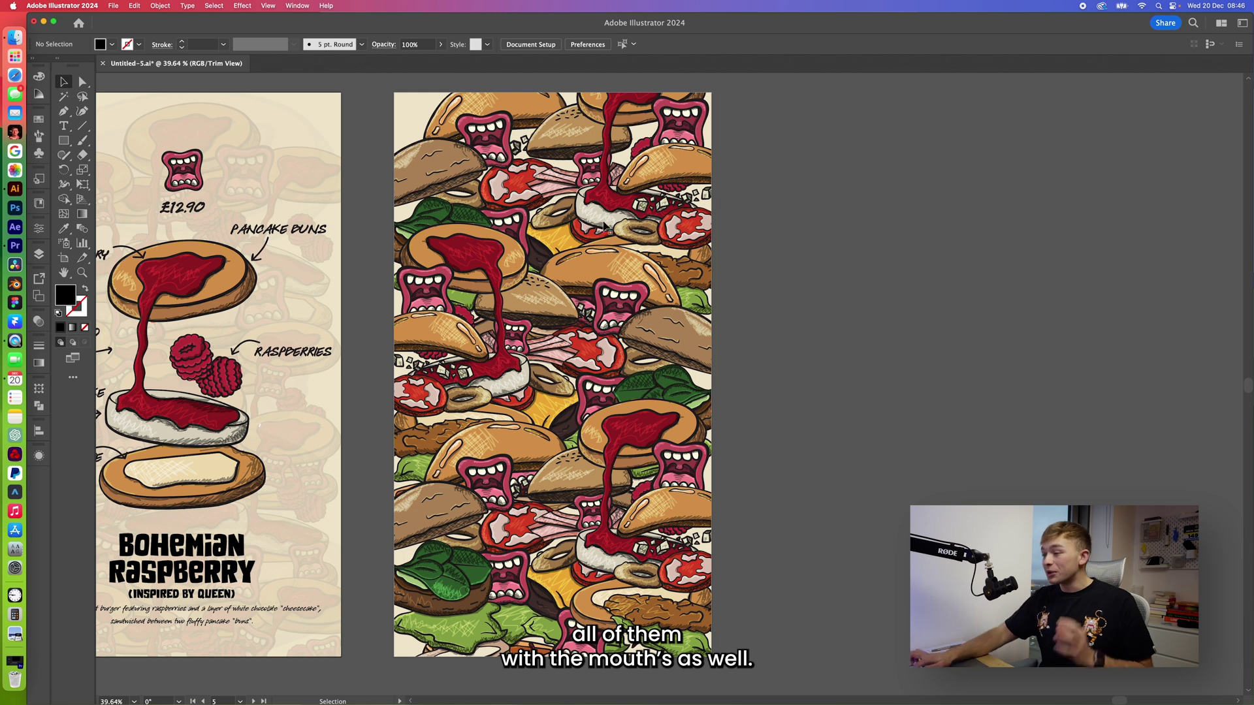
scroll(620, 260, down, 10)
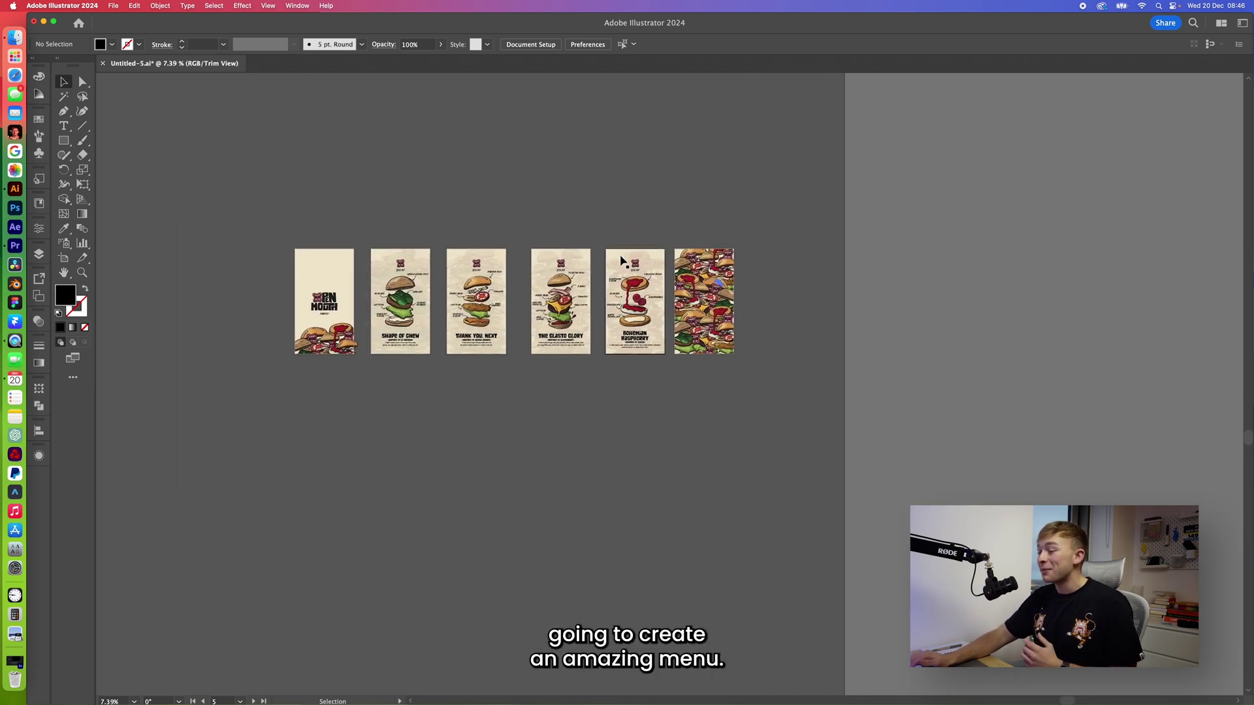
scroll(622, 261, up, 3)
scroll(622, 261, left, 2)
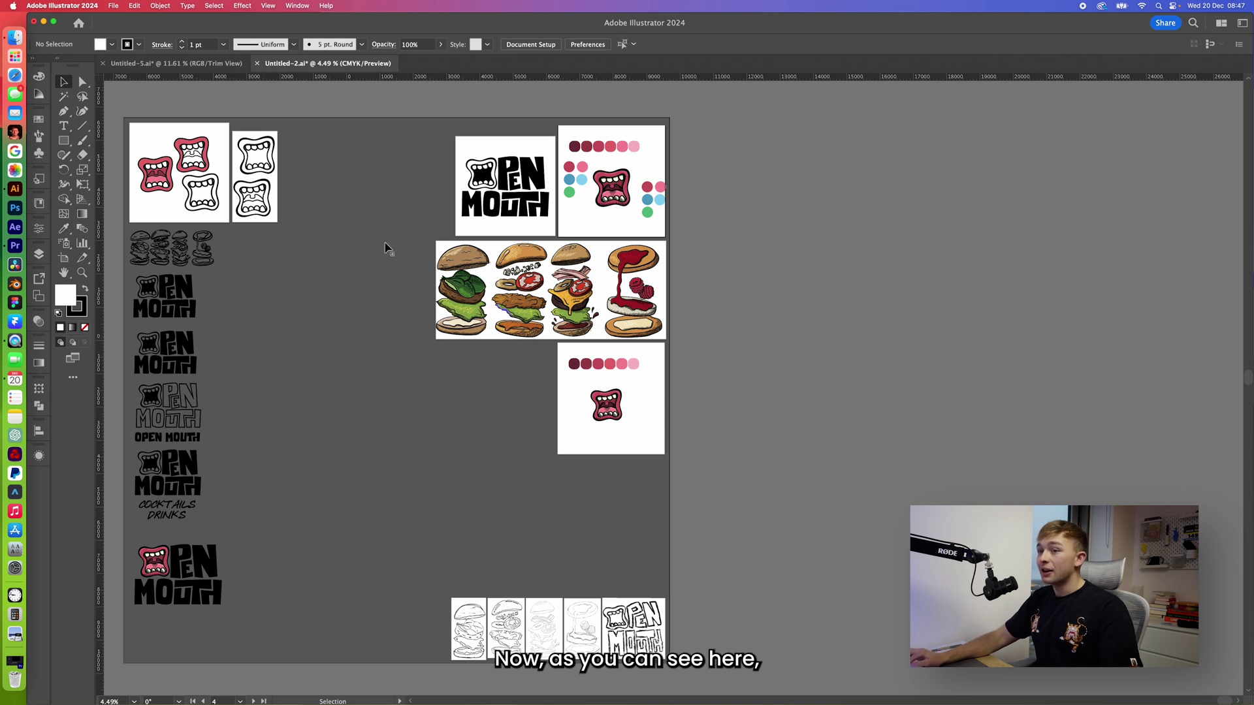
Draw a rectangle about 13870 by 16383 px beside the canvas, filled with the saved mouth pattern swatch and without a stroke.
click(39, 121)
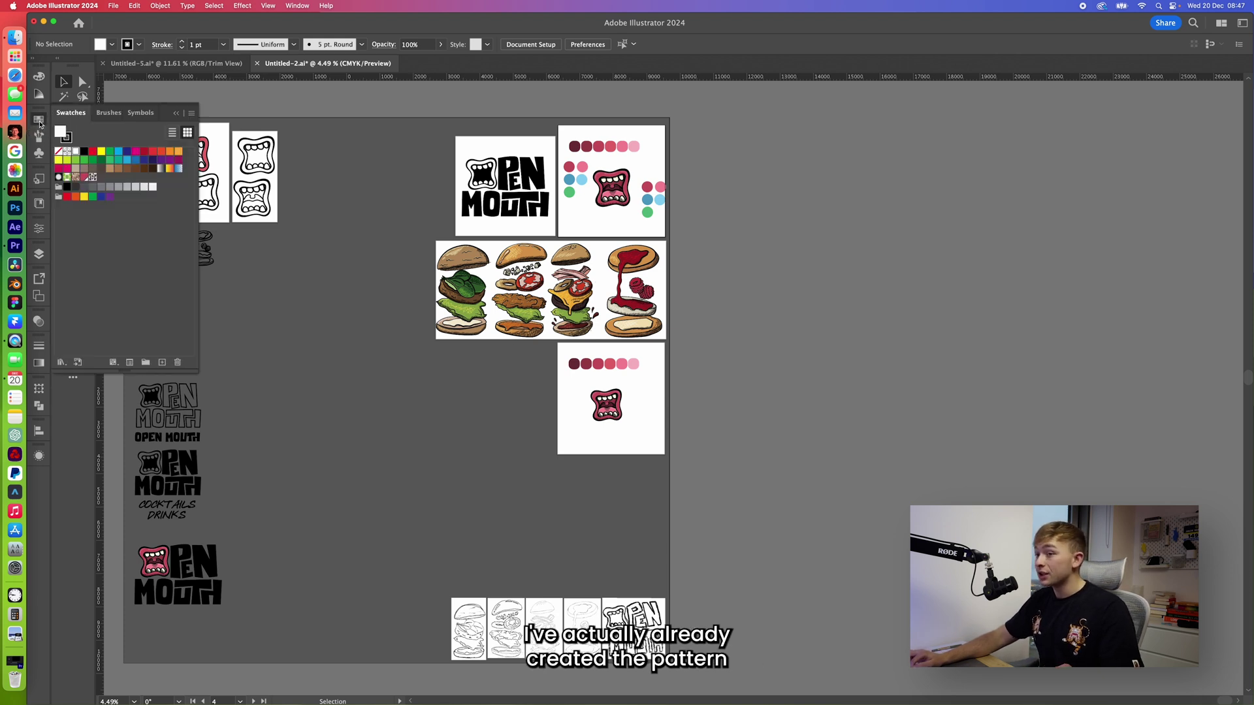
click(93, 181)
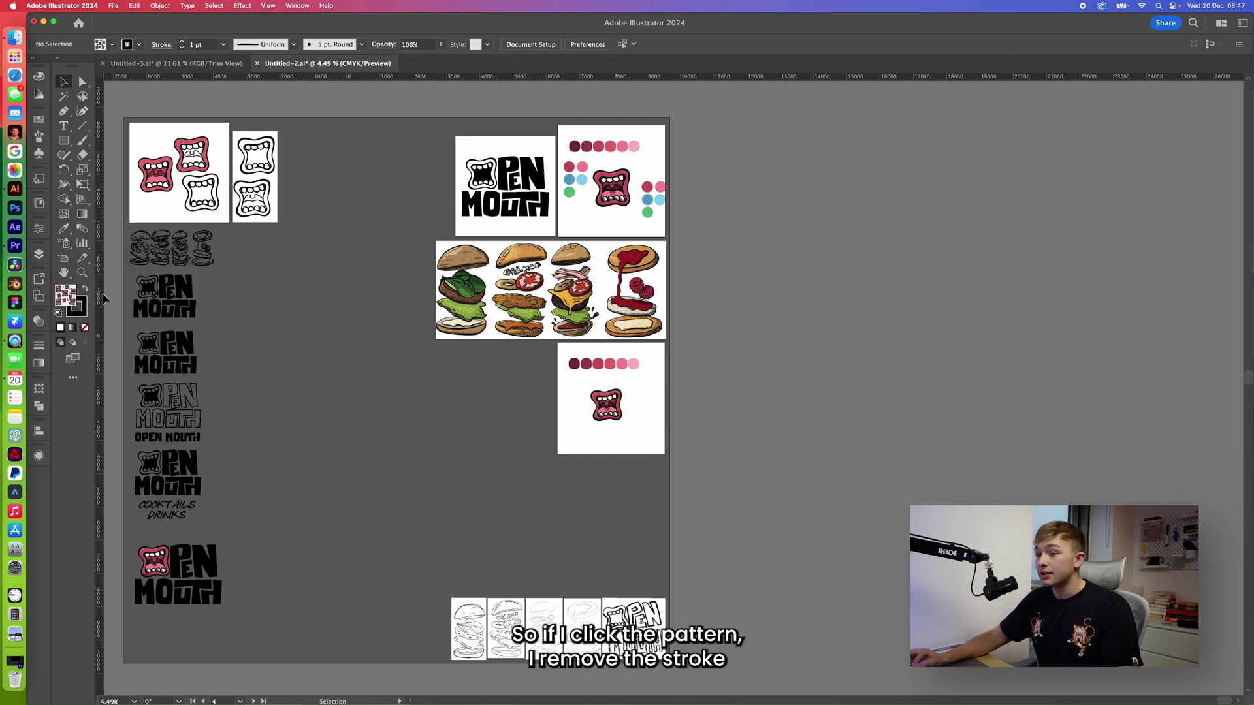
click(87, 311)
click(84, 327)
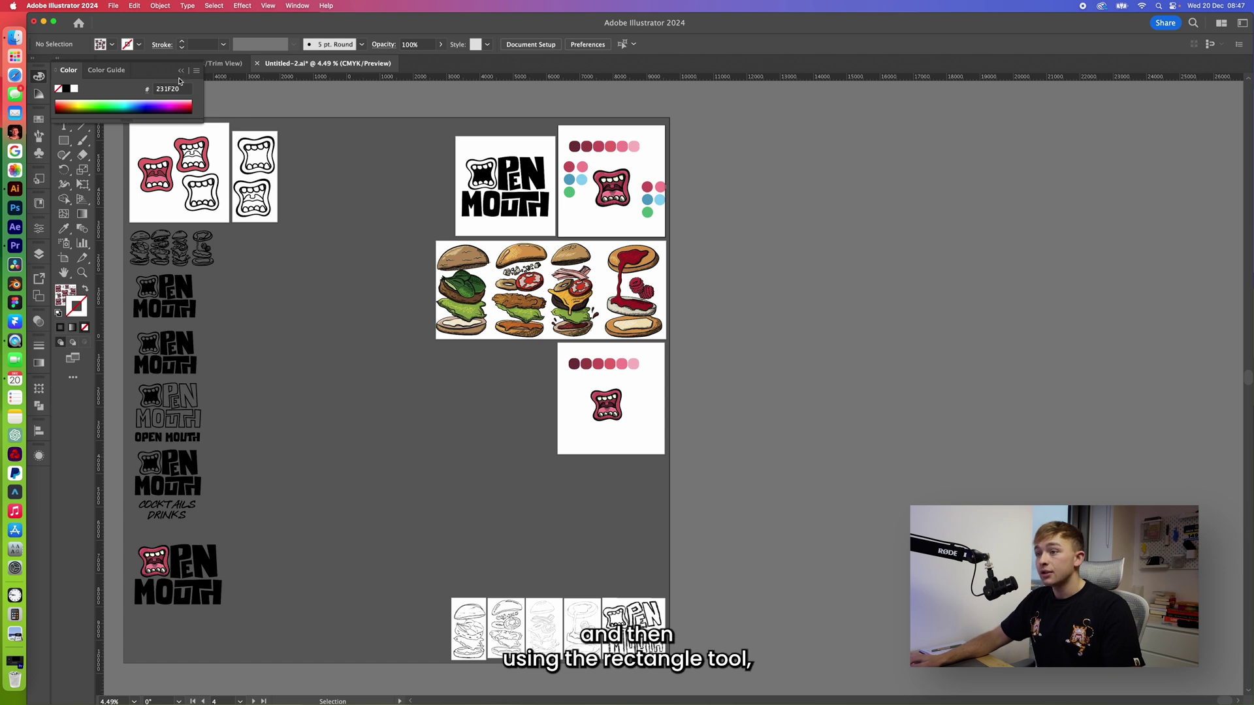
key(m)
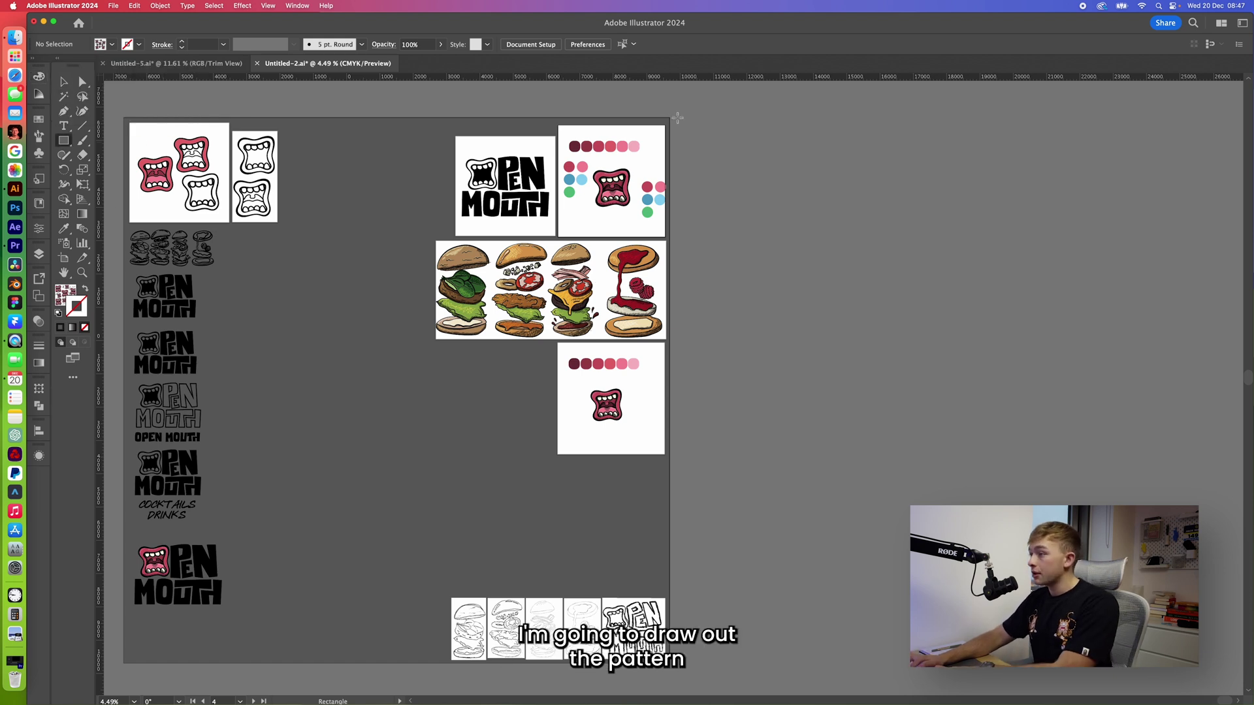
drag(677, 118, 1142, 671)
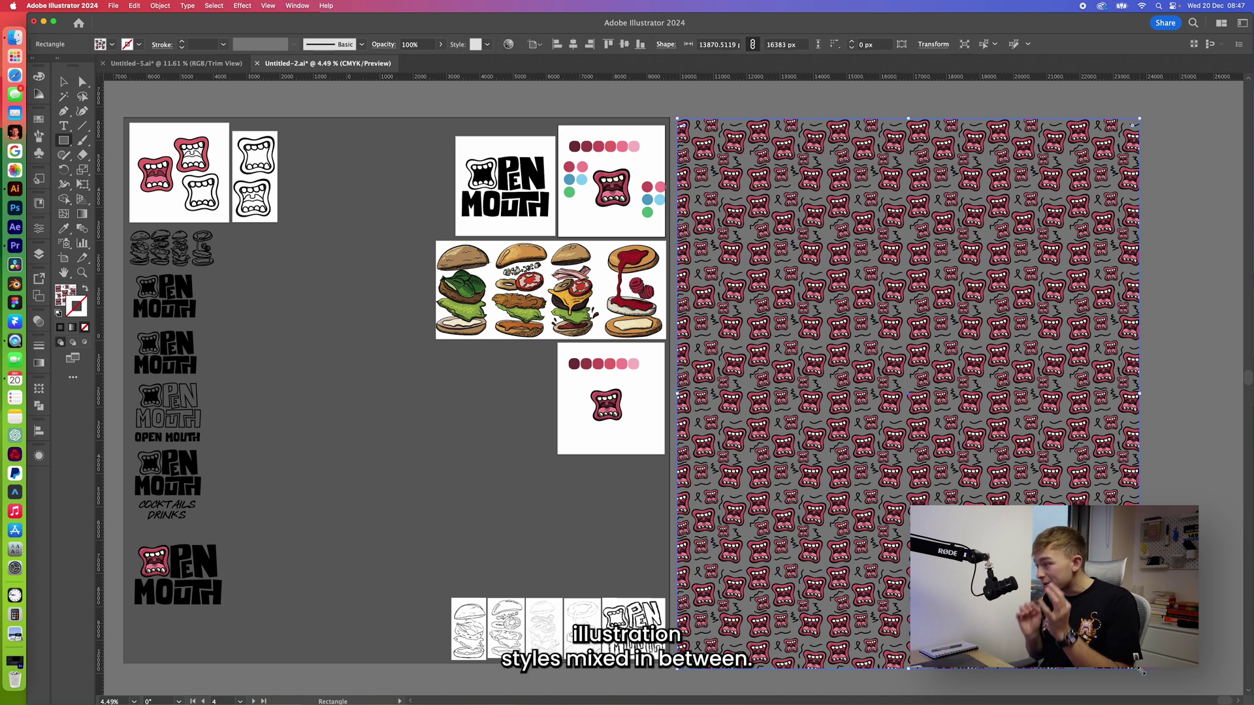
key(v)
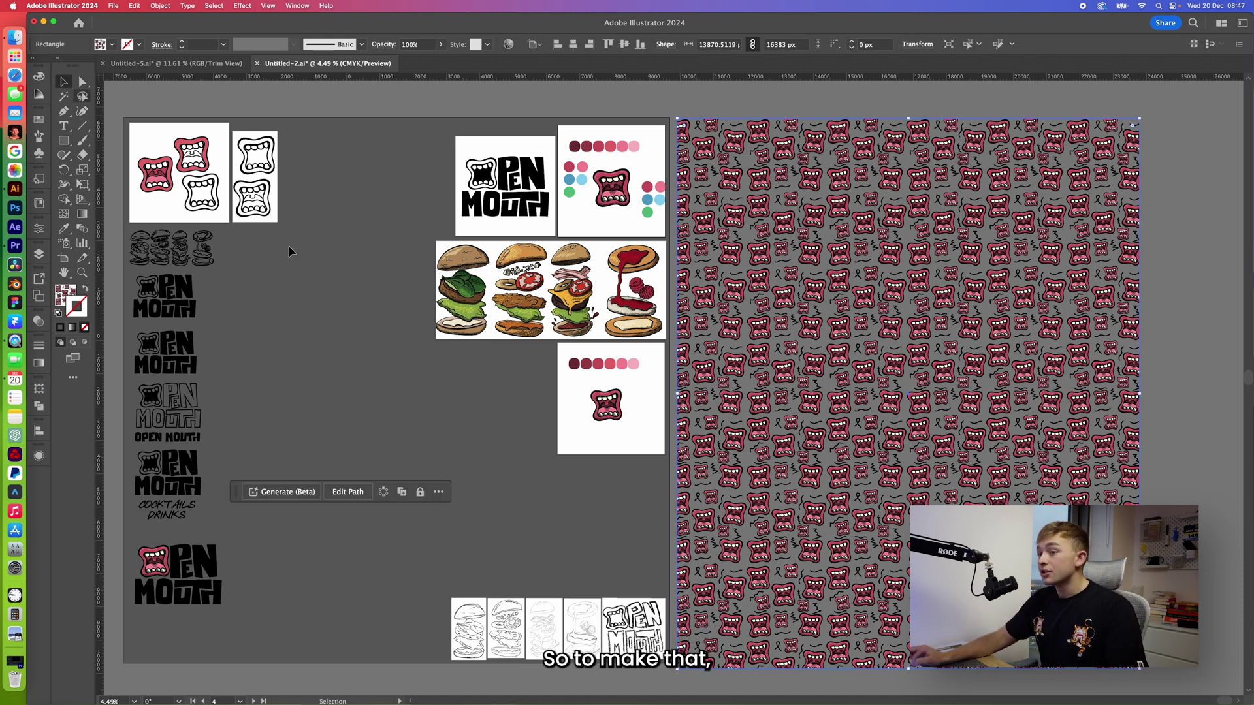
click(381, 324)
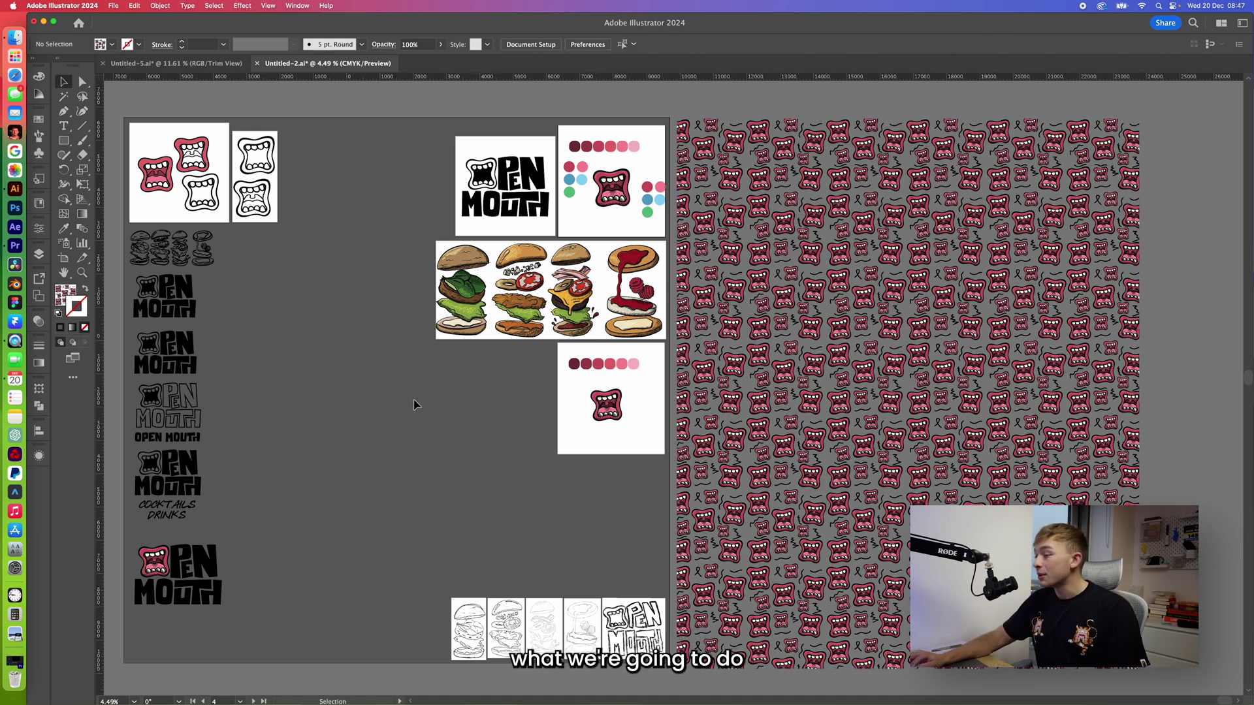
Duplicate the shaded mouth into a loose two-by-two arrangement of four slightly tilted copies in the empty area beside its artboard.
scroll(402, 404, left, 1)
scroll(694, 398, up, 3)
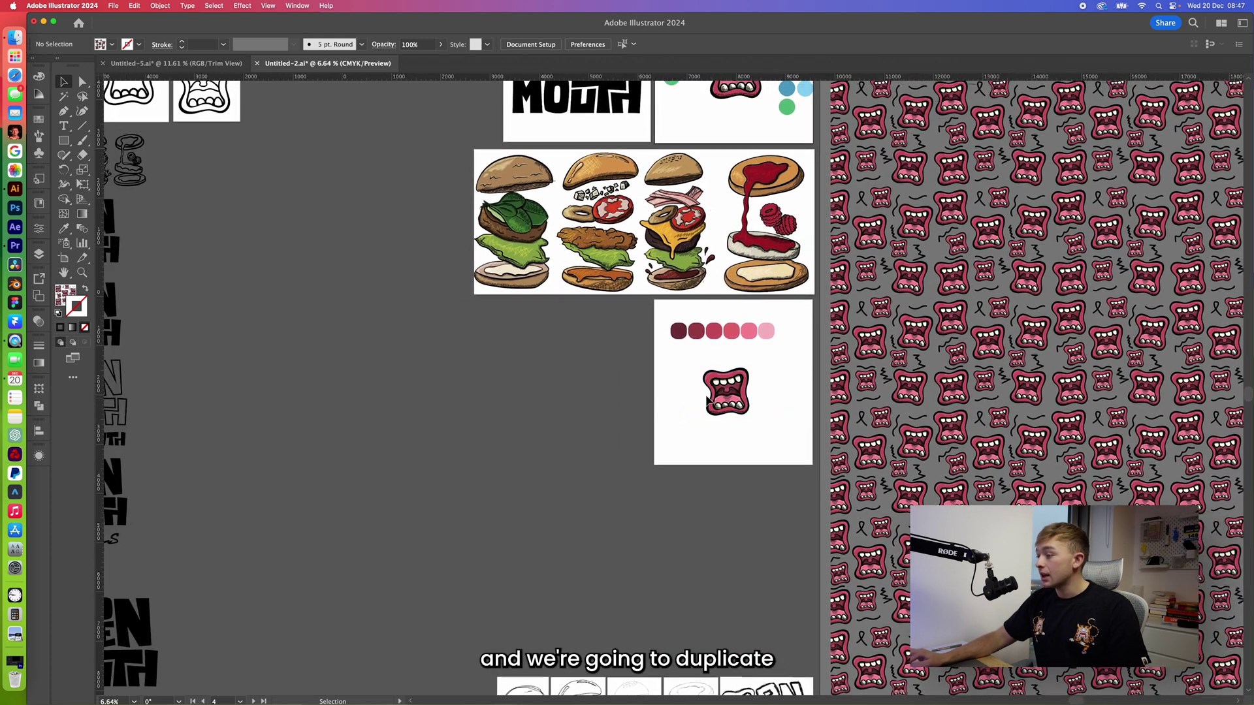
drag(709, 400, 420, 469)
drag(418, 467, 506, 485)
click(504, 439)
Copy the four mouths, paste them in front and scale the duplicates down to small mouths.
click(498, 484)
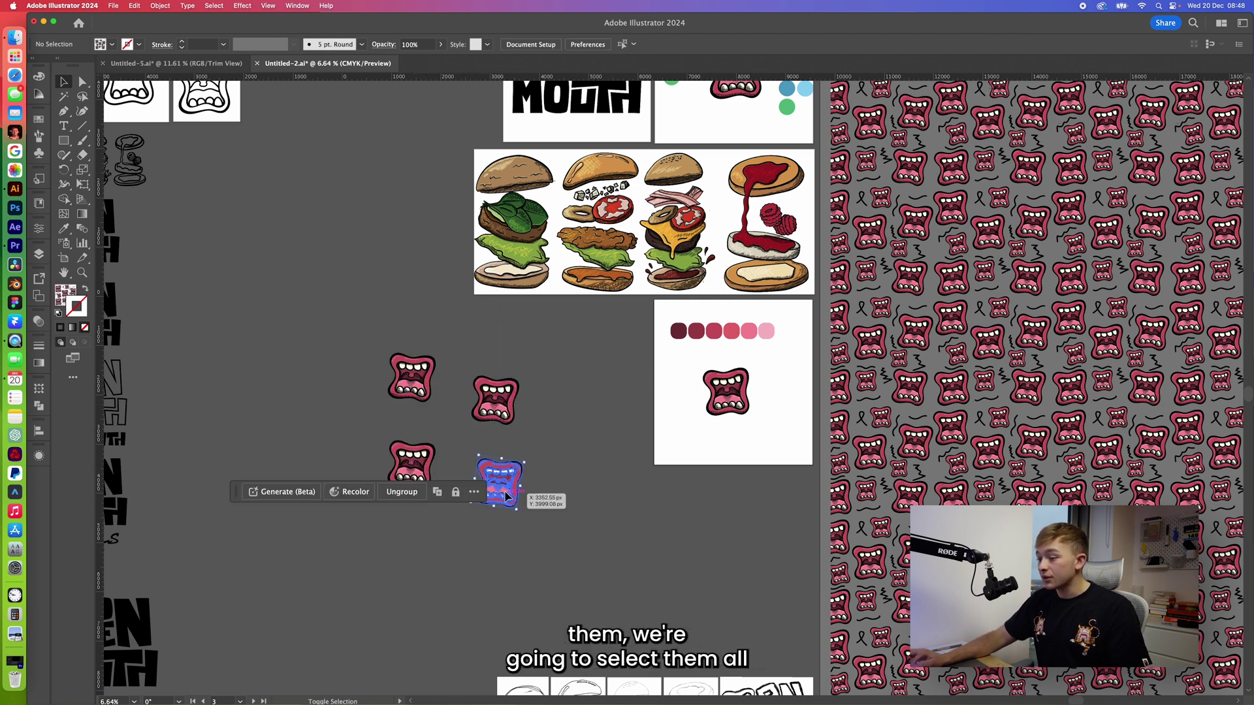
shift+click(411, 463)
shift+click(414, 379)
shift+click(496, 395)
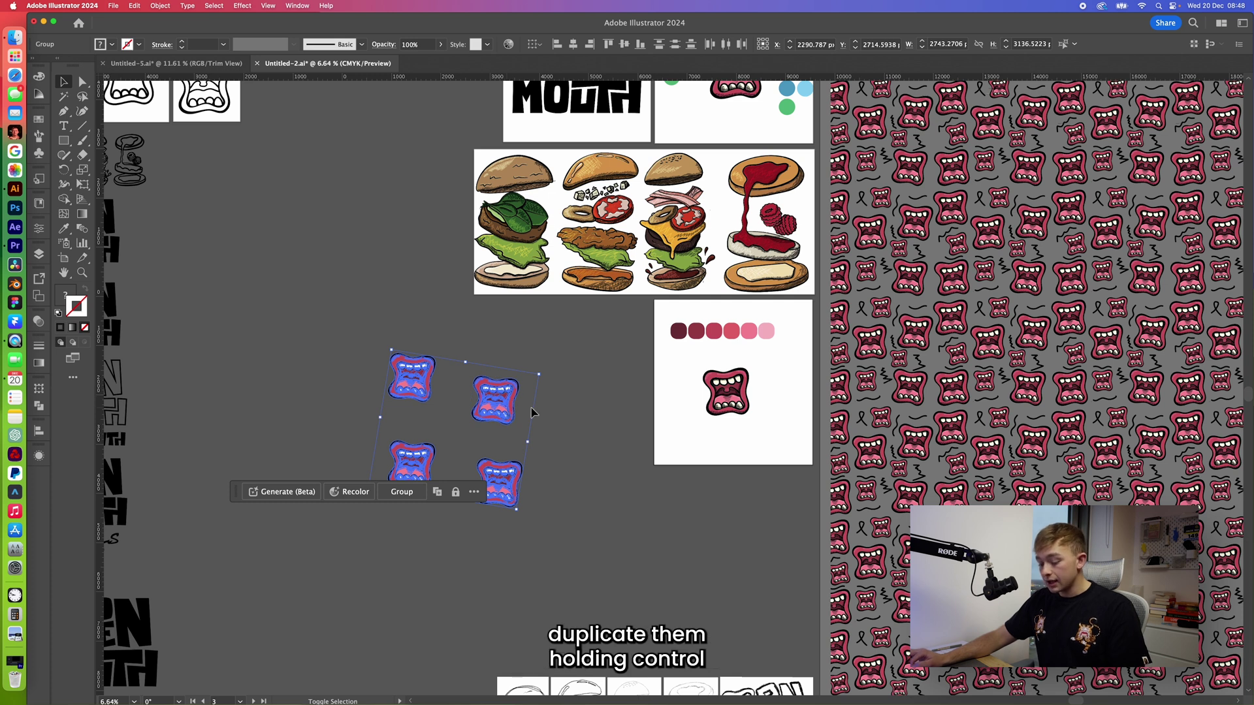
key(super+c)
key(super+f)
drag(522, 431, 503, 435)
Scatter the small mouths into the gaps between and around the large ones, varying their rotation.
double_click(429, 415)
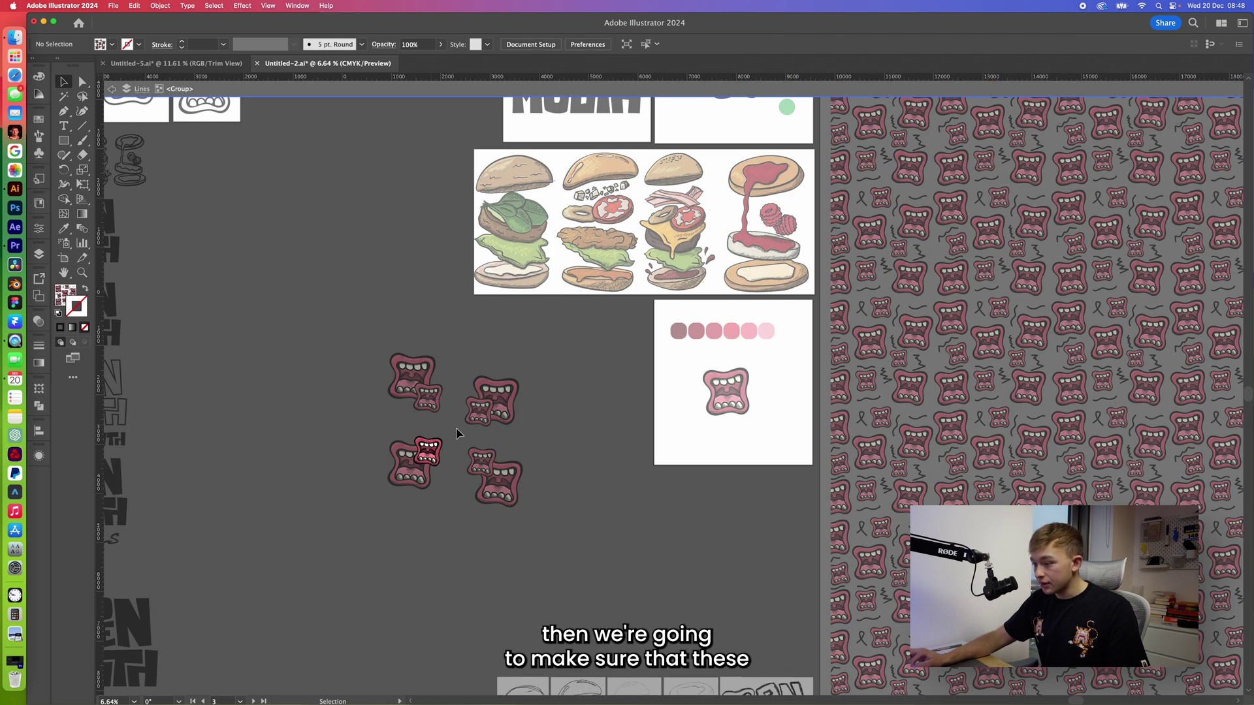
double_click(461, 433)
drag(438, 412, 440, 437)
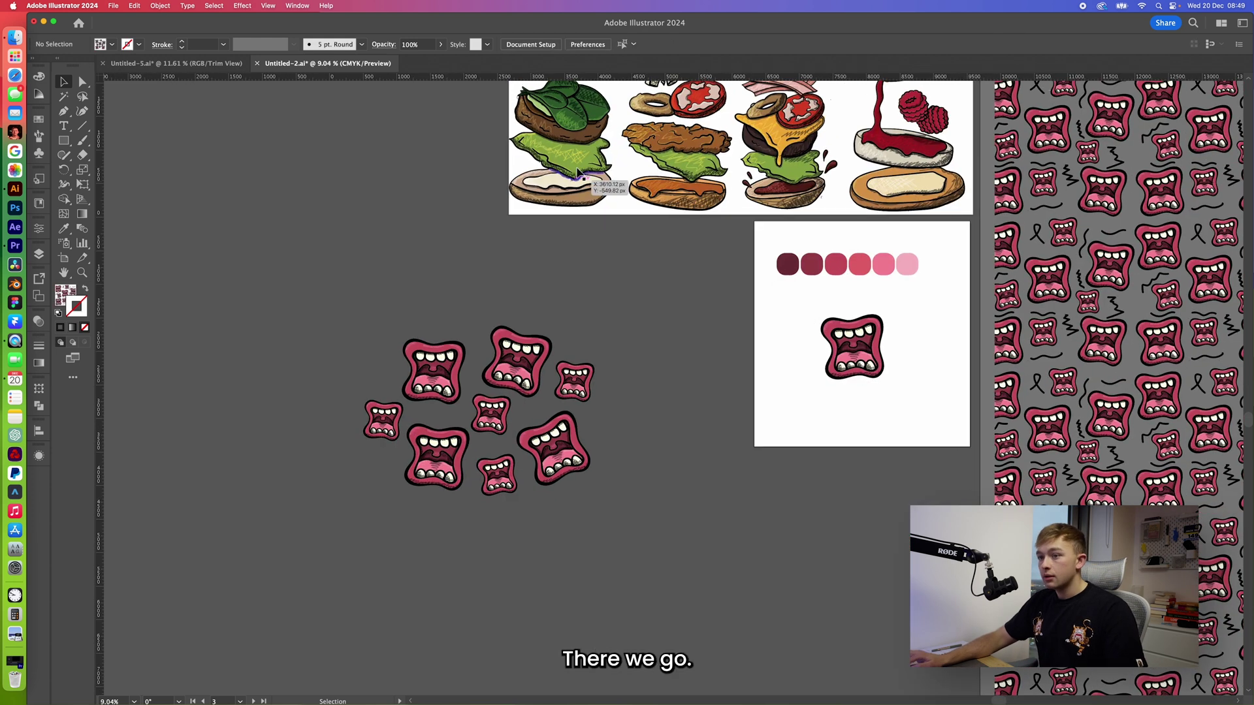
Paint black zigzag and wavy lines around the mouths with the Paintbrush, using no fill.
click(83, 140)
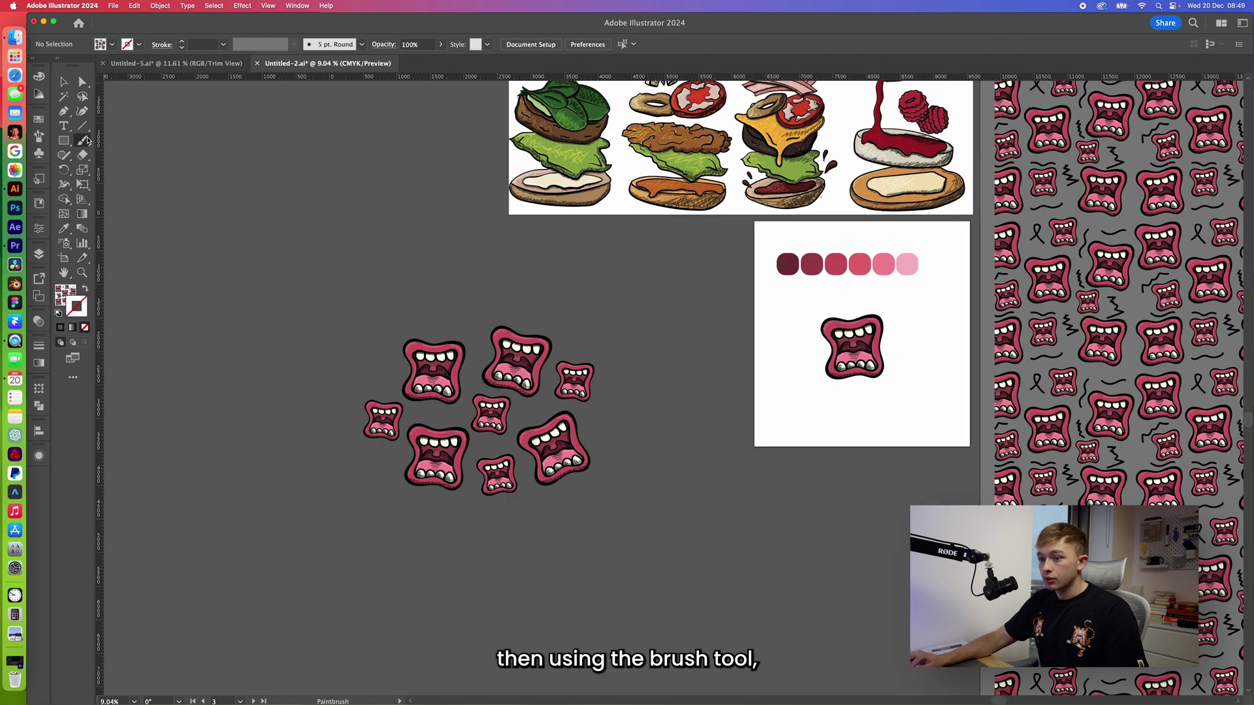
double_click(76, 305)
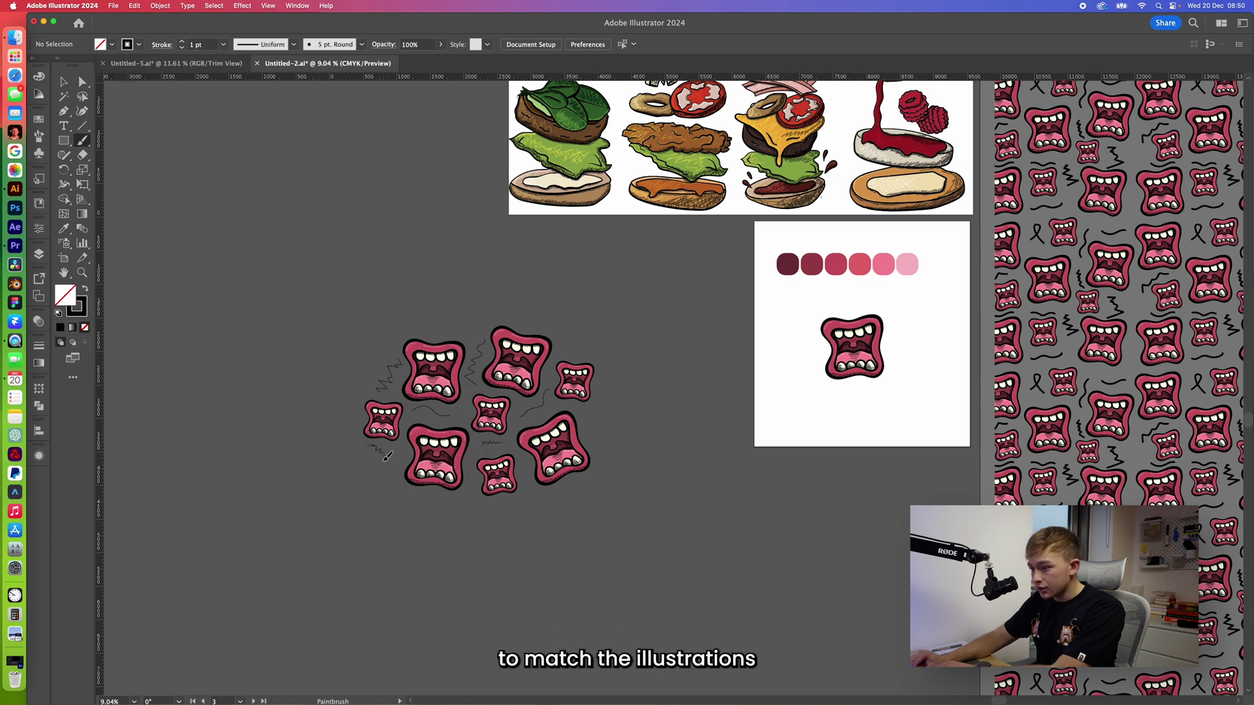
drag(385, 459, 395, 464)
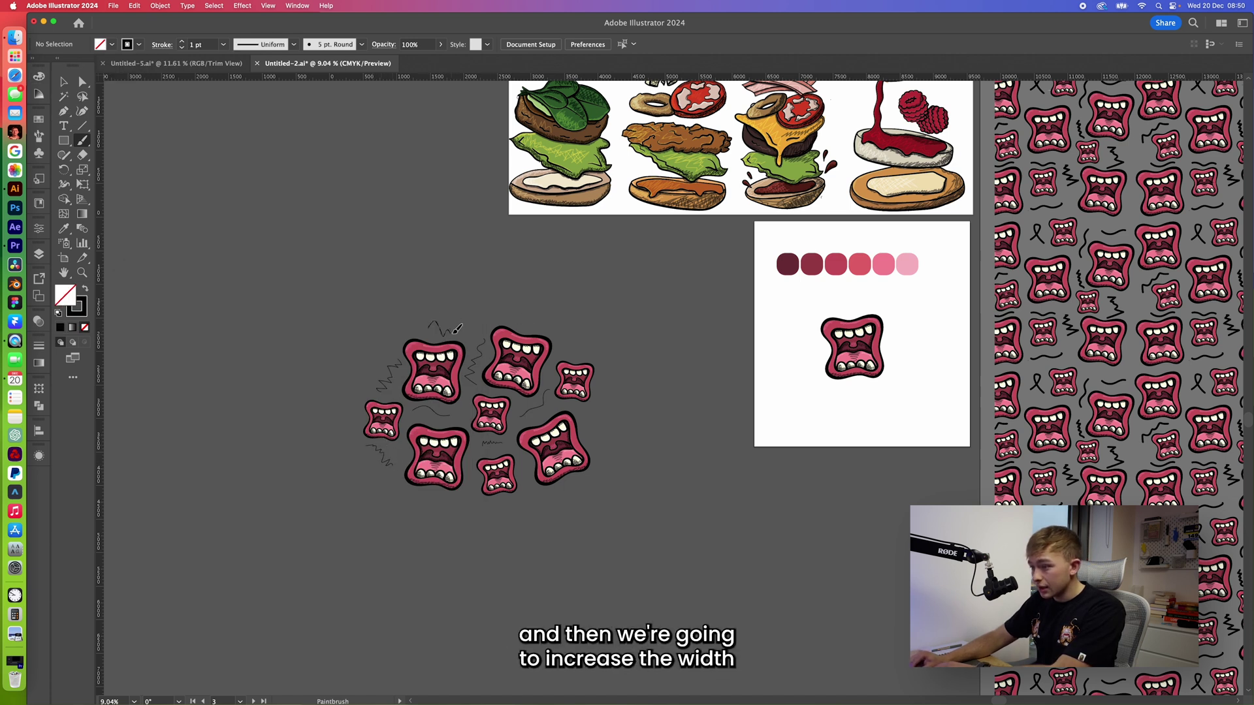
drag(548, 327, 569, 348)
Select all the painted lines around the mouths and set their stroke weight to 5 pt.
key(v)
click(385, 382)
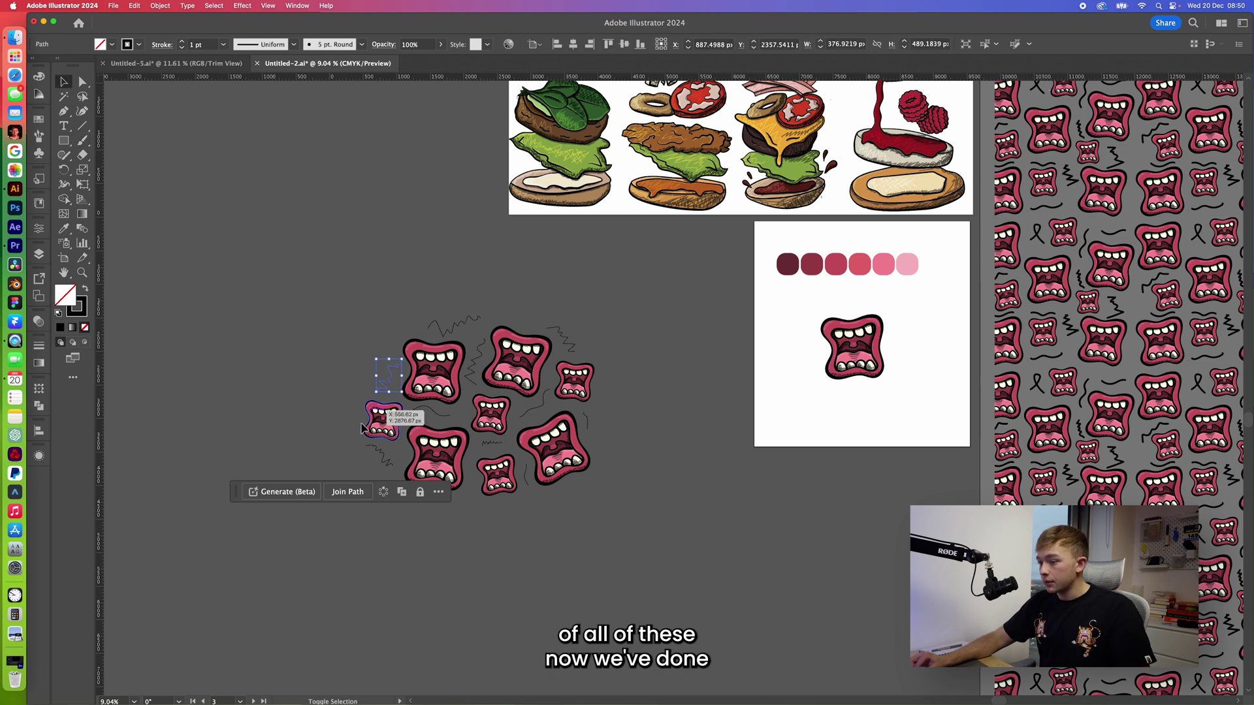
shift+click(388, 460)
shift+click(434, 411)
shift+click(476, 371)
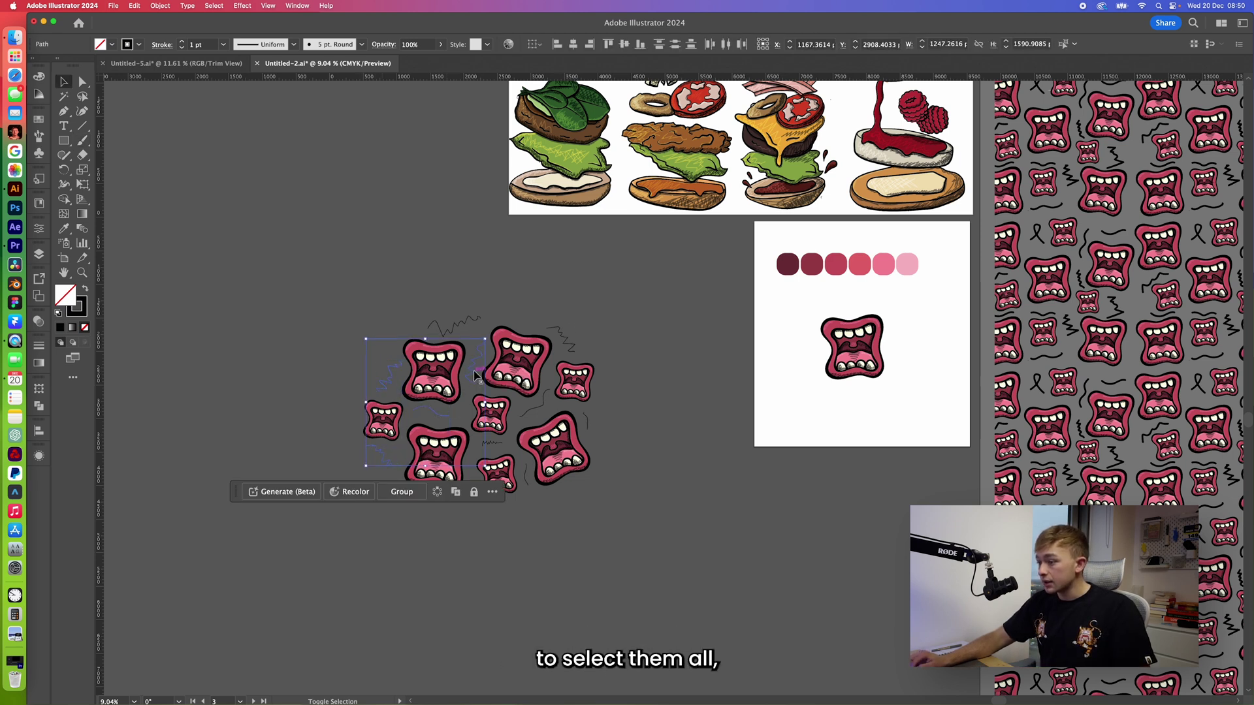
shift+click(456, 323)
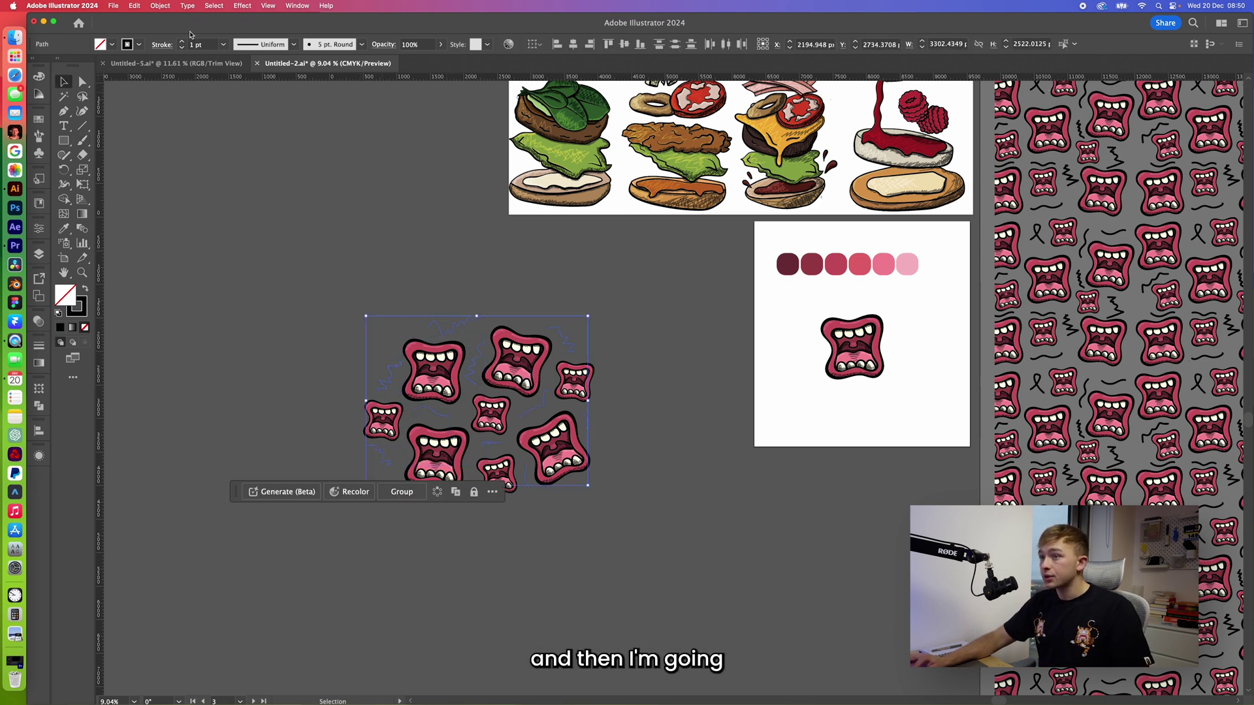
click(182, 42)
click(182, 42)
click(182, 41)
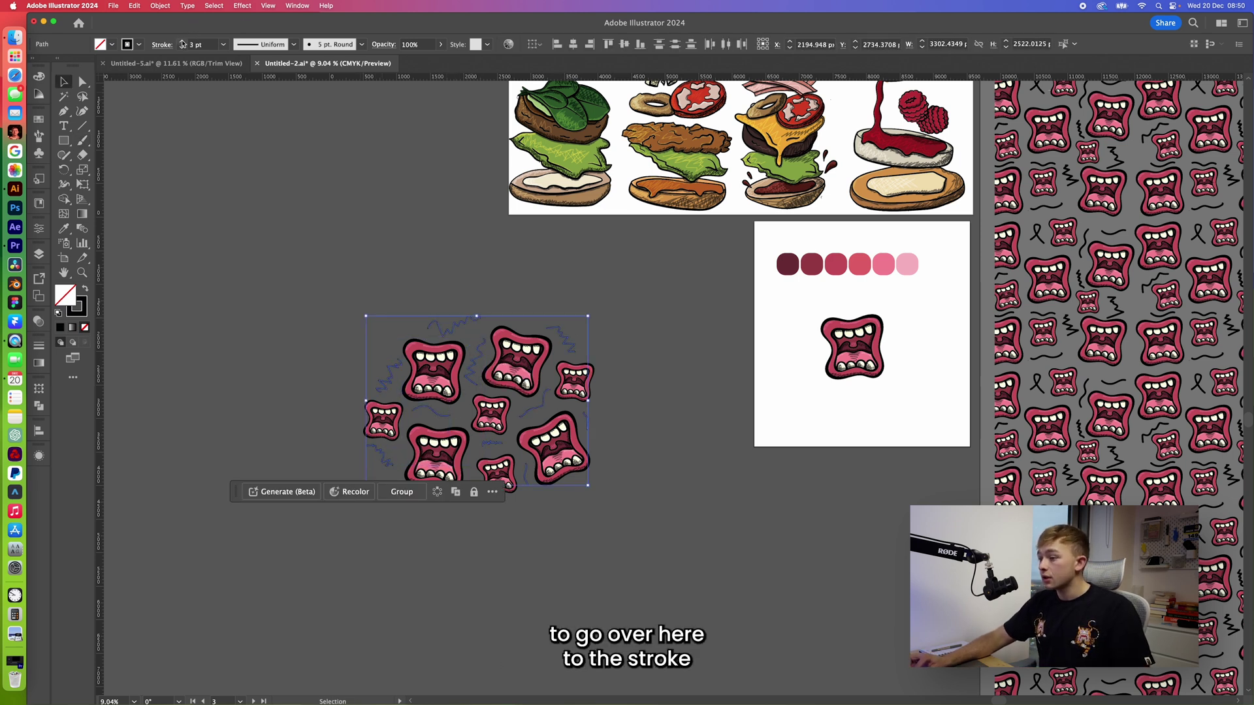
click(182, 42)
click(182, 41)
click(182, 42)
click(182, 47)
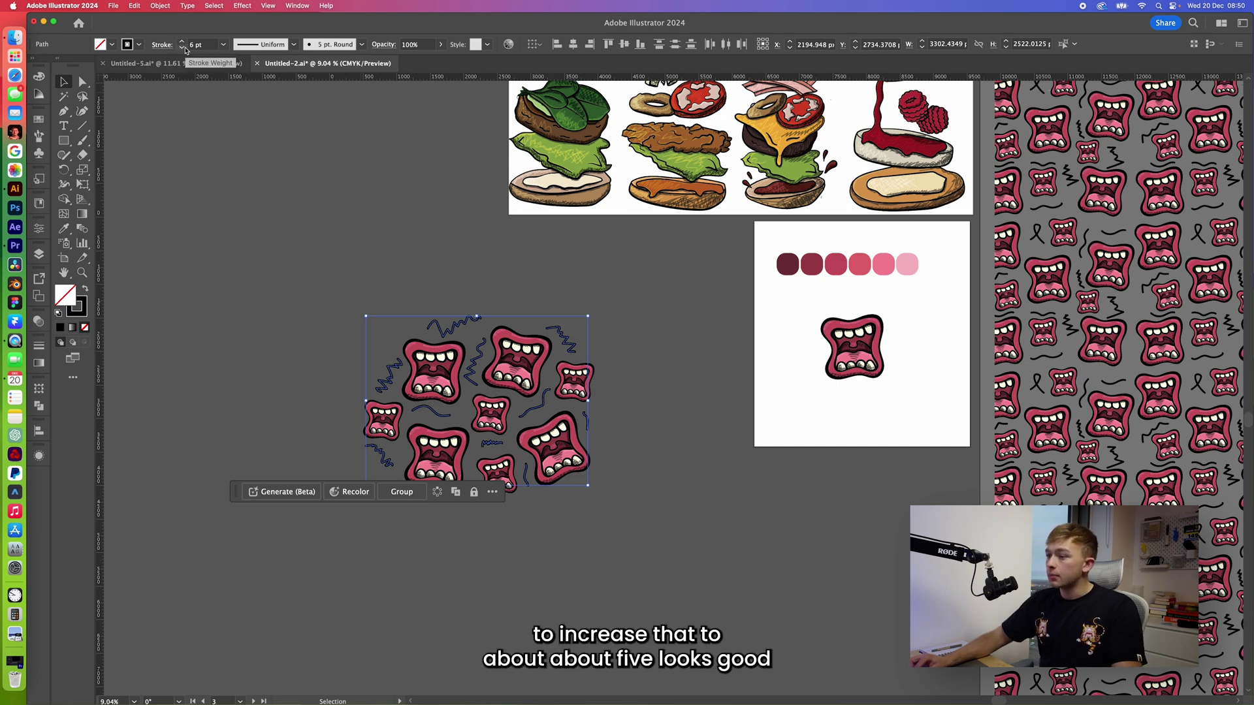
click(182, 48)
click(296, 179)
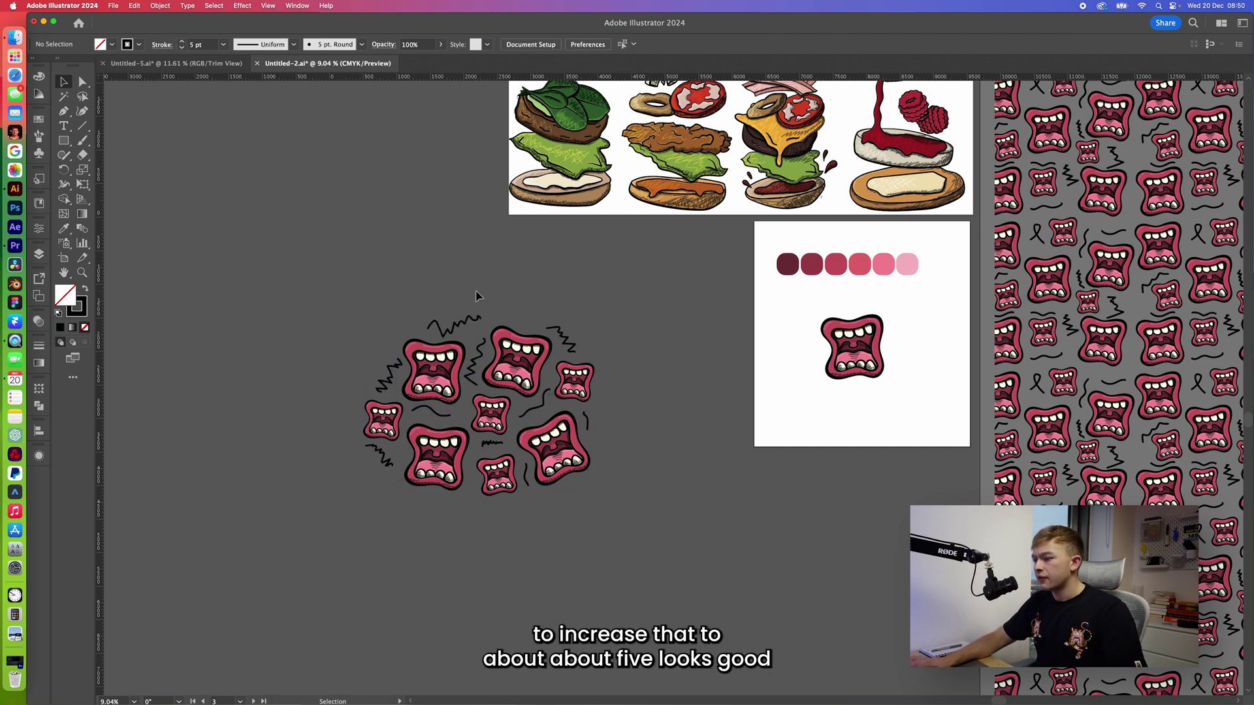
Select all the mouths and painted lines, move them to the middle of the empty area and group them.
scroll(479, 295, down, 2)
scroll(479, 295, left, 2)
drag(420, 503, 696, 305)
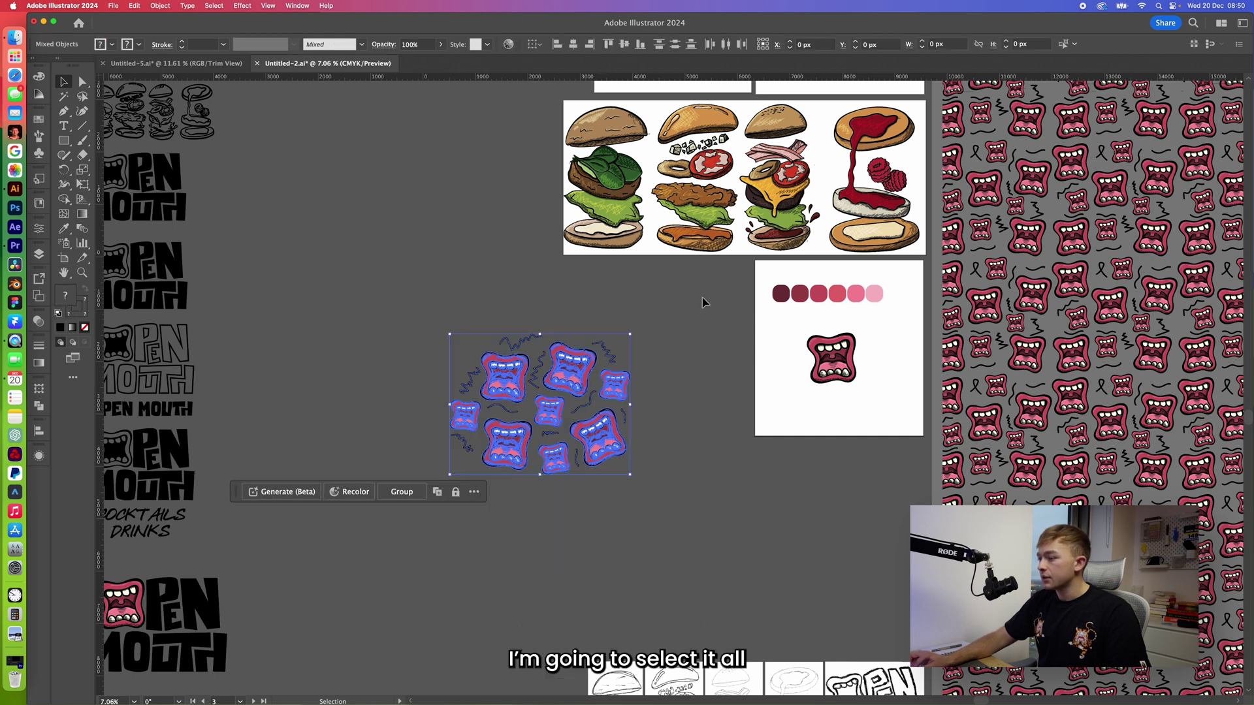
drag(619, 396, 497, 429)
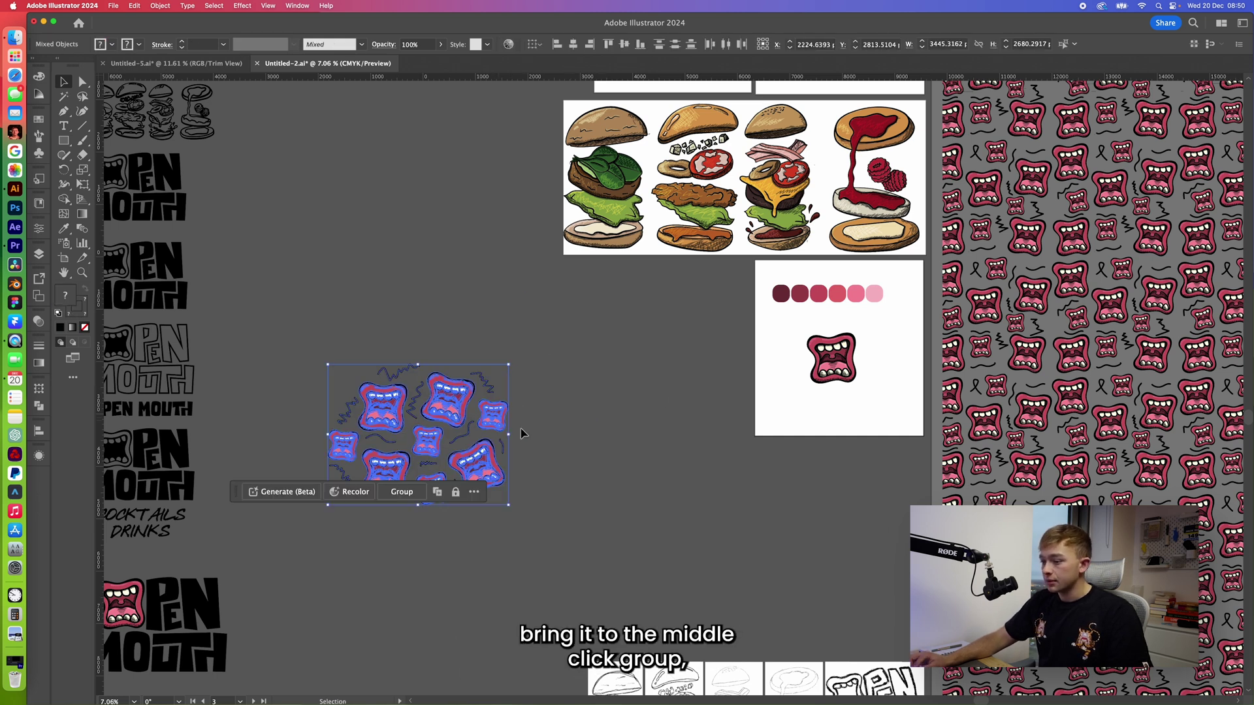
click(401, 491)
Make a pattern from the grouped mouths and lines and set its tile type to Brick by Column.
click(160, 6)
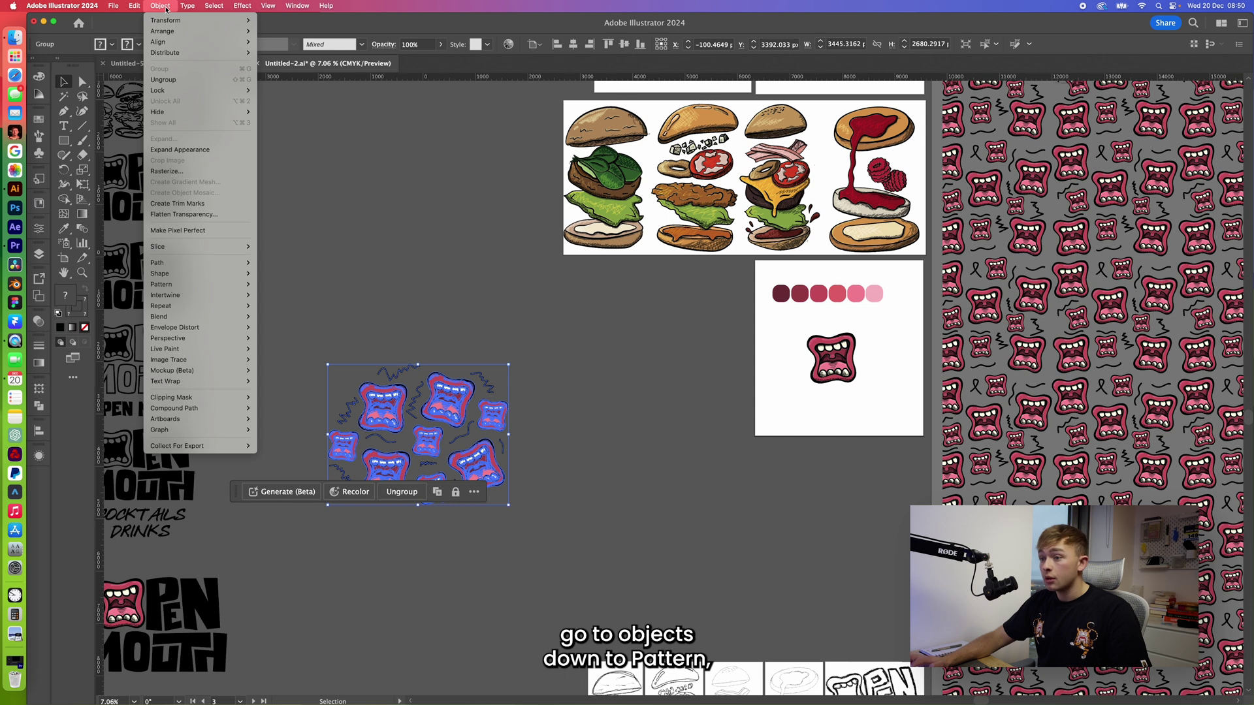
mouse_move(196, 285)
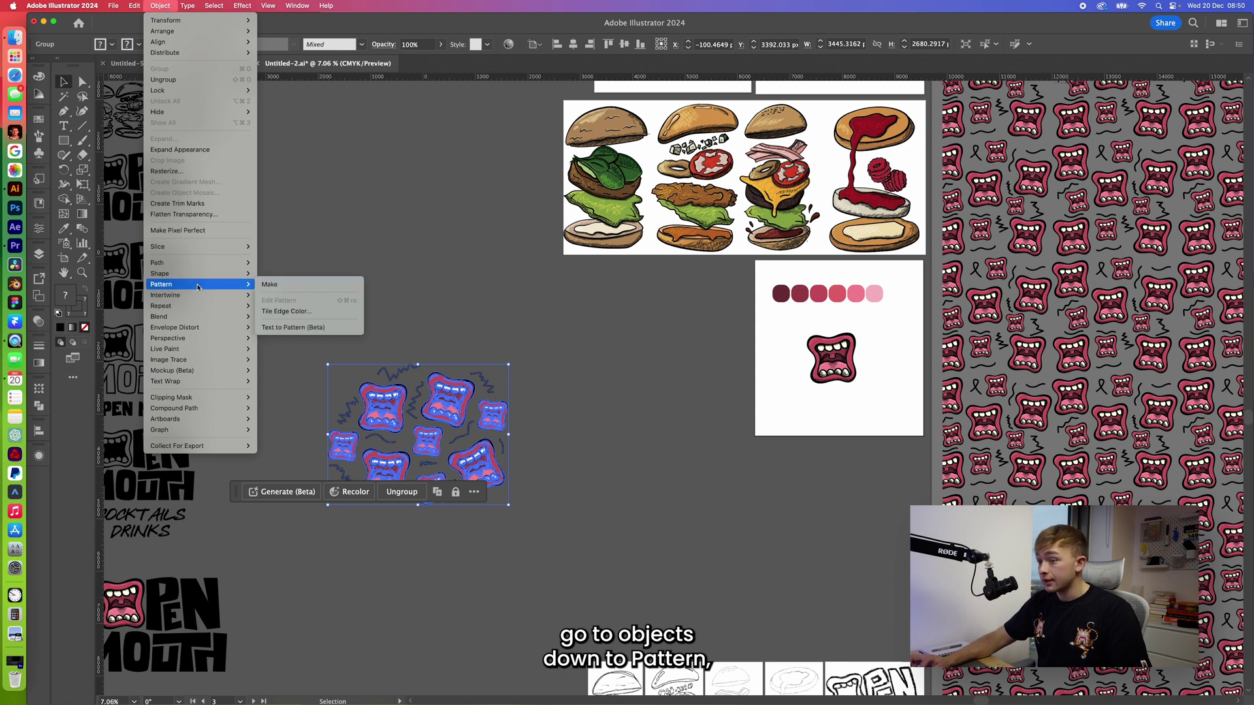
click(276, 285)
click(261, 179)
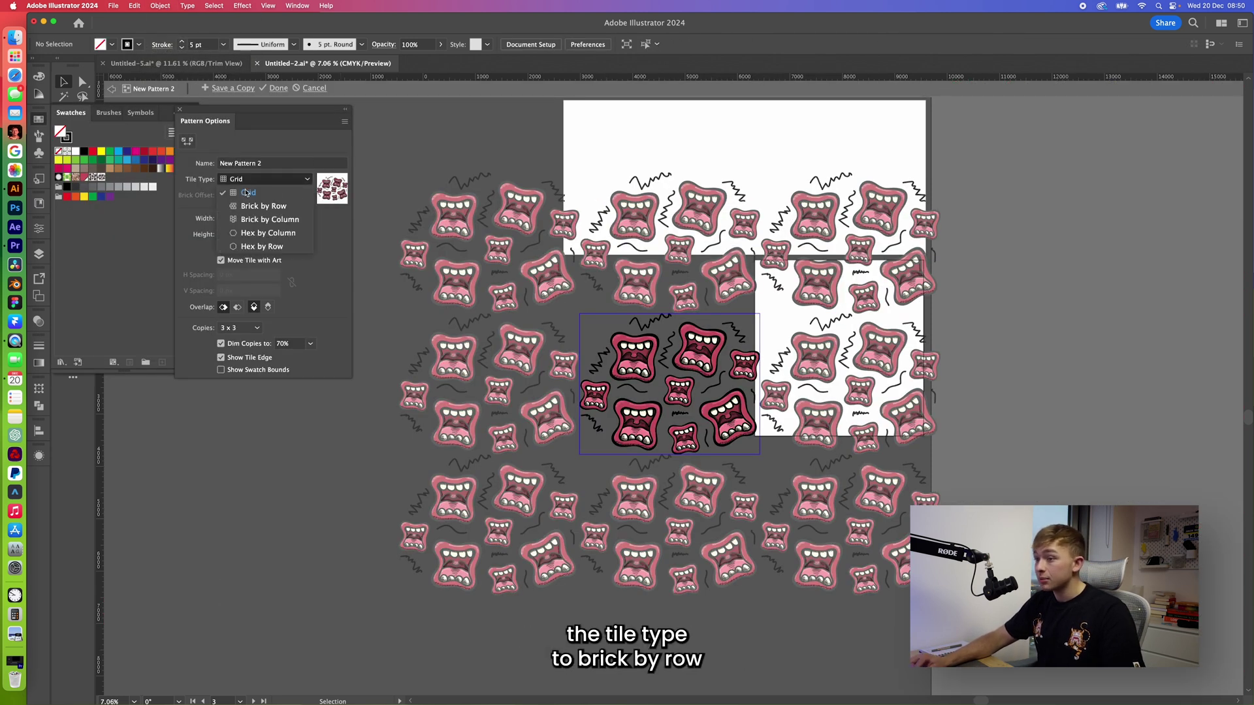
click(260, 206)
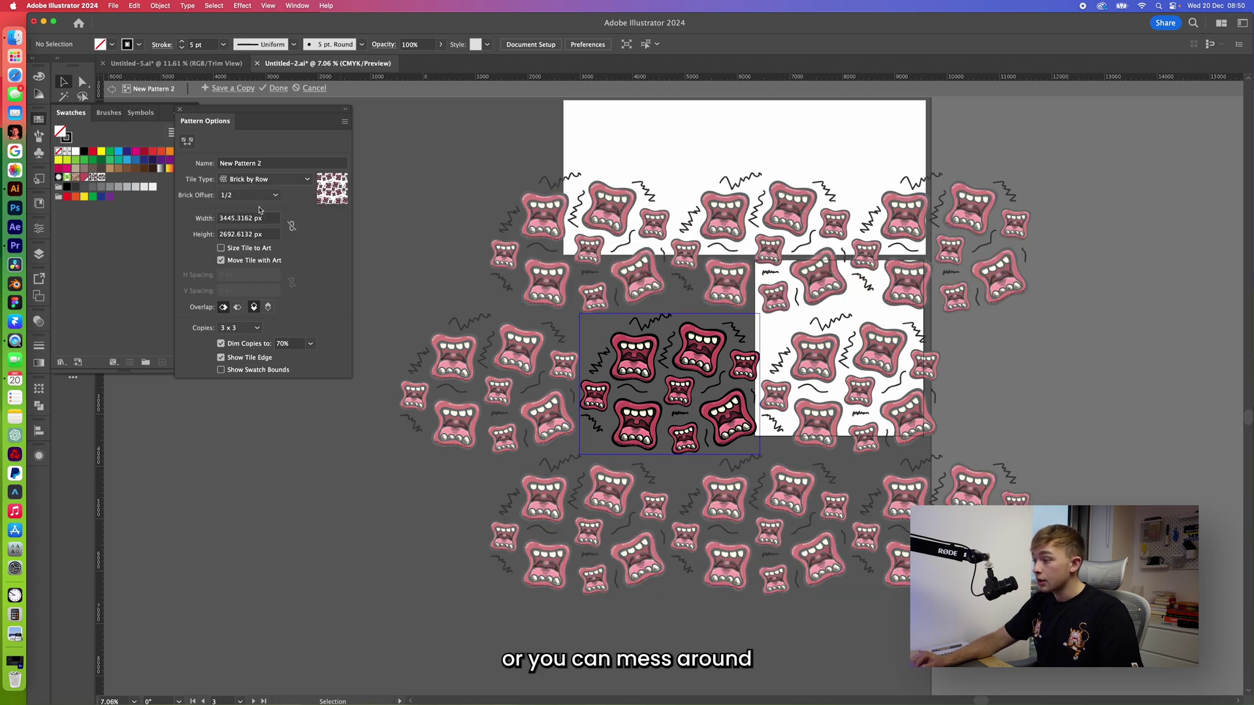
click(261, 179)
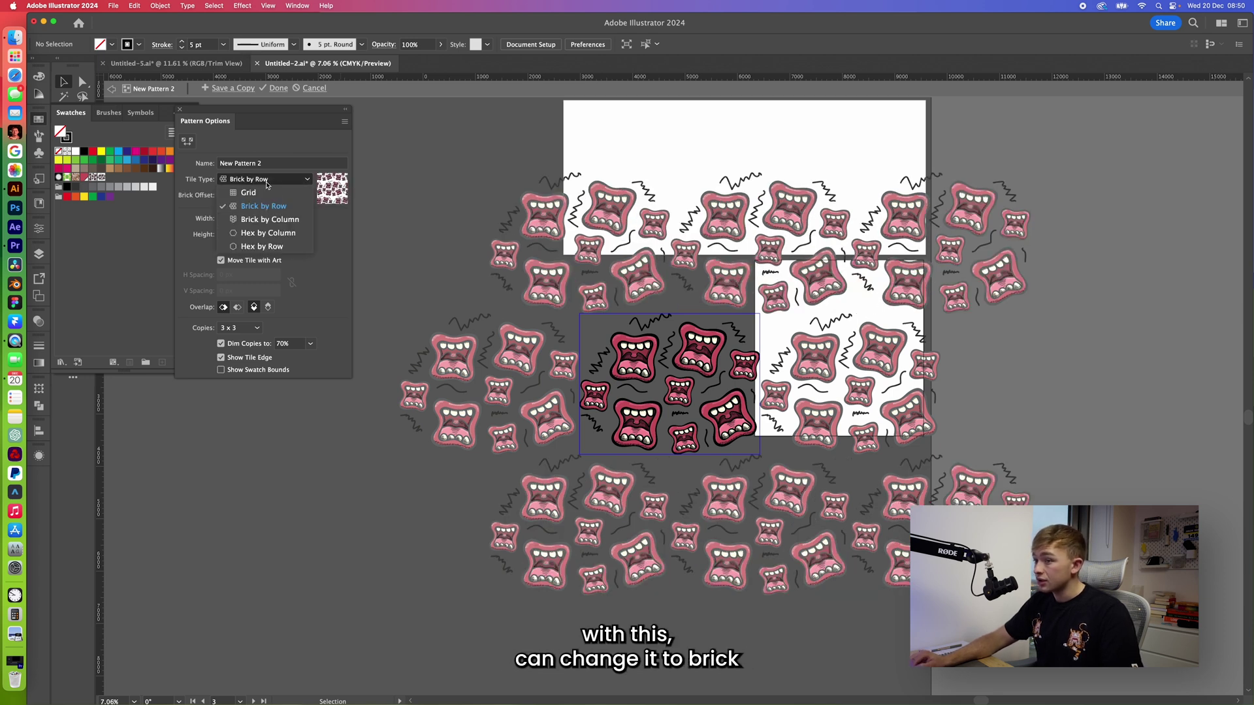
click(264, 221)
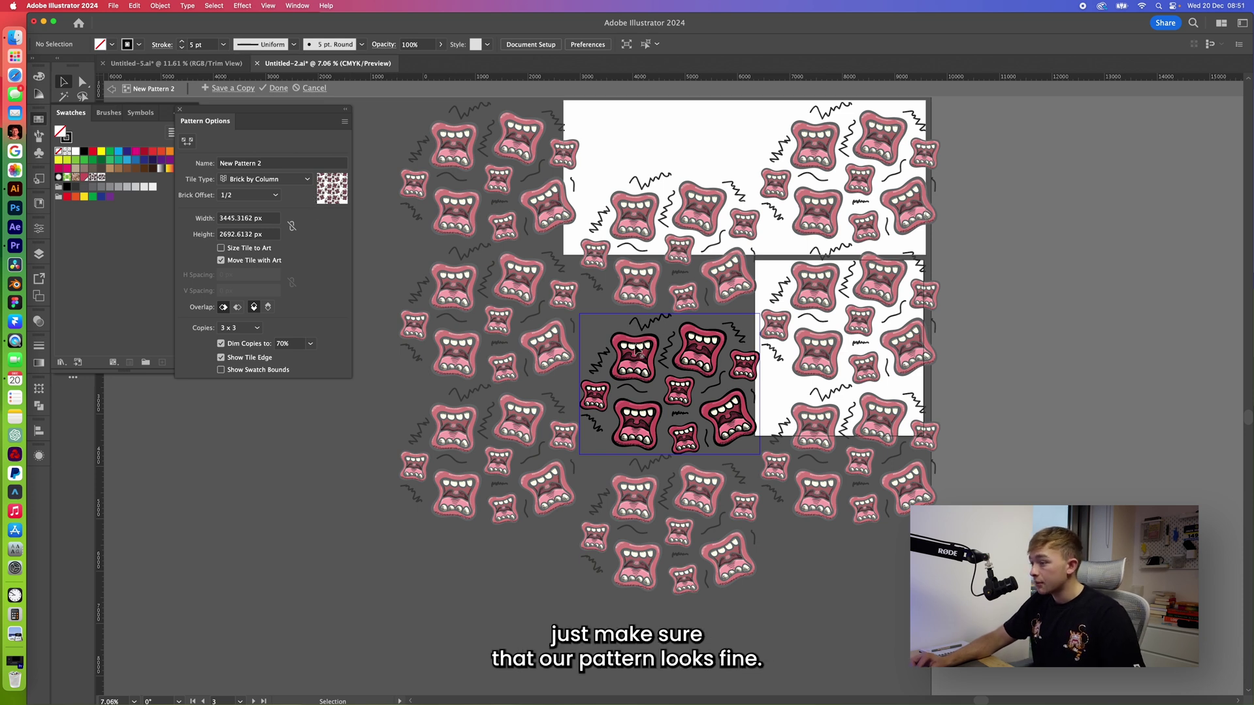
Nudge the large and small mouths within the pattern tile to adjust their spacing and finish editing the pattern.
mouse_move(604, 352)
mouse_down()
mouse_move(601, 325)
mouse_move(620, 366)
mouse_up()
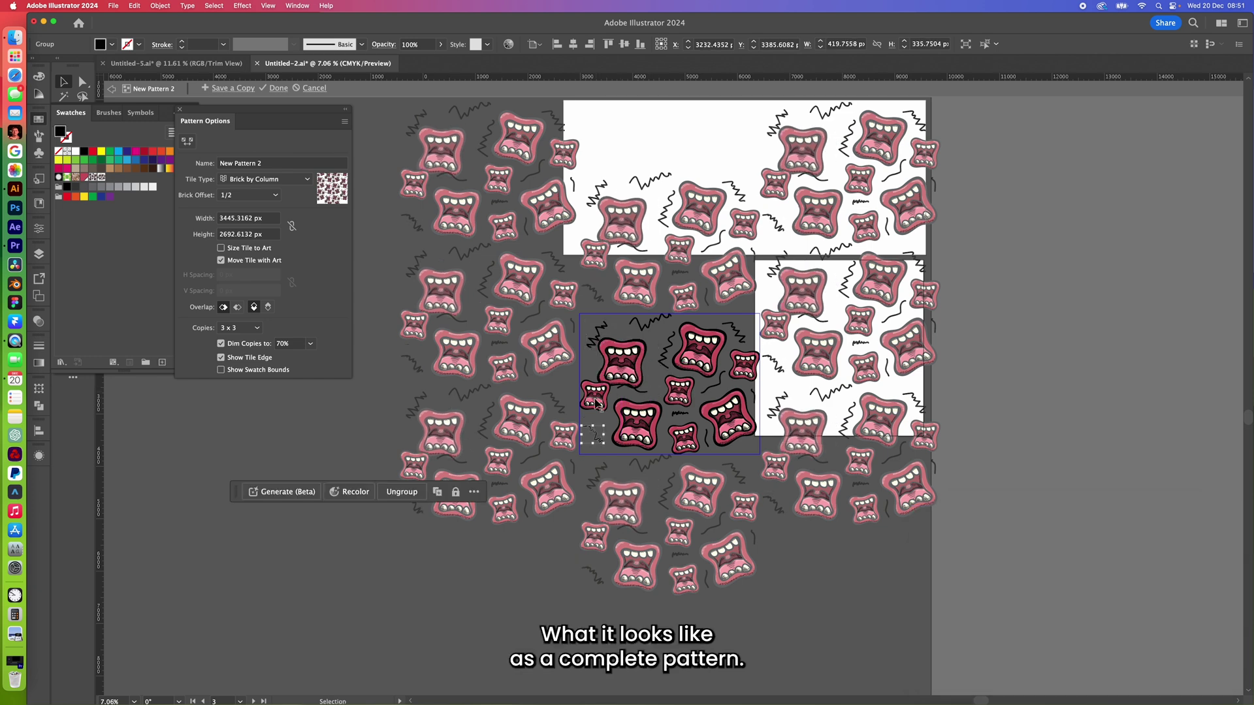
drag(595, 403, 596, 410)
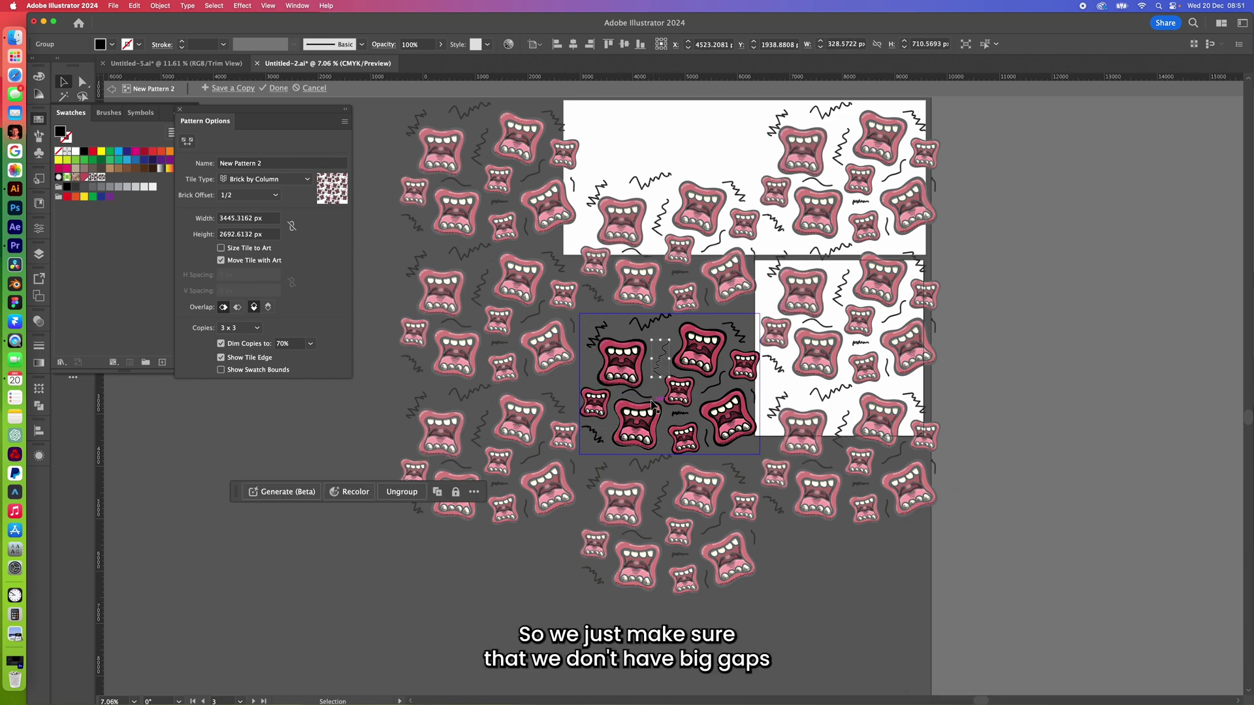
drag(638, 422, 643, 428)
click(653, 393)
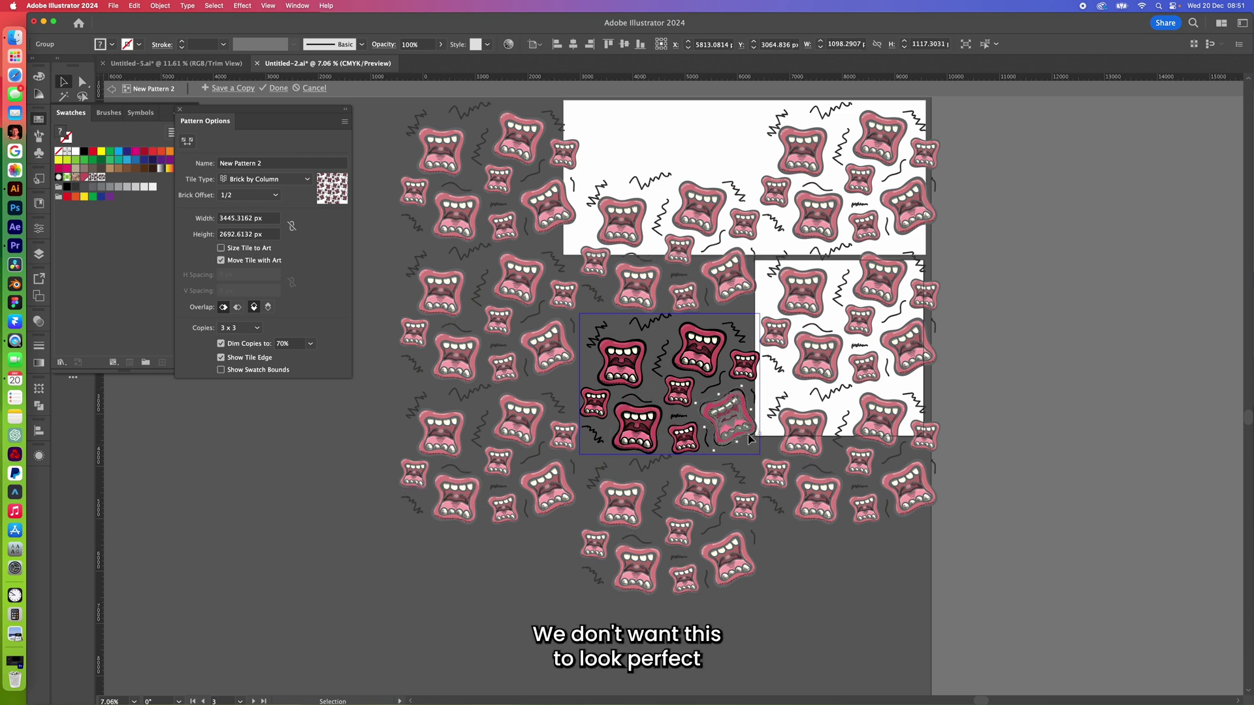
mouse_move(740, 388)
mouse_down()
mouse_move(719, 391)
mouse_move(749, 373)
mouse_up()
click(649, 386)
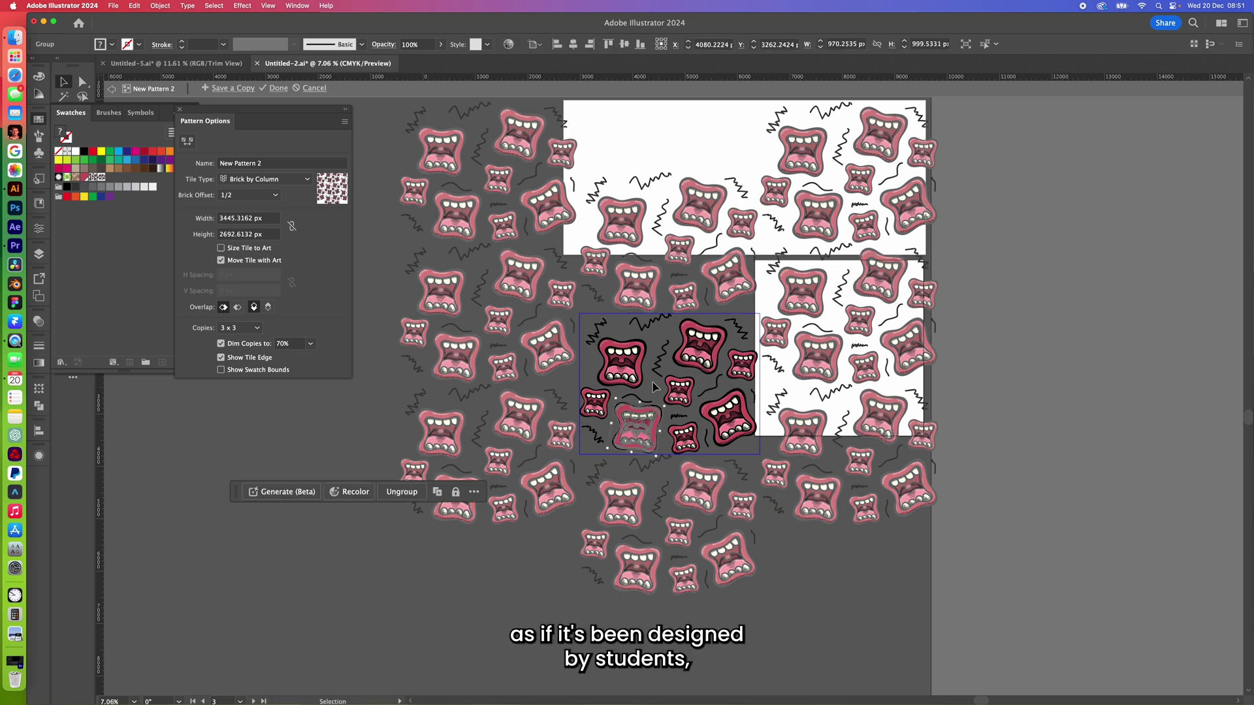
drag(640, 400, 657, 395)
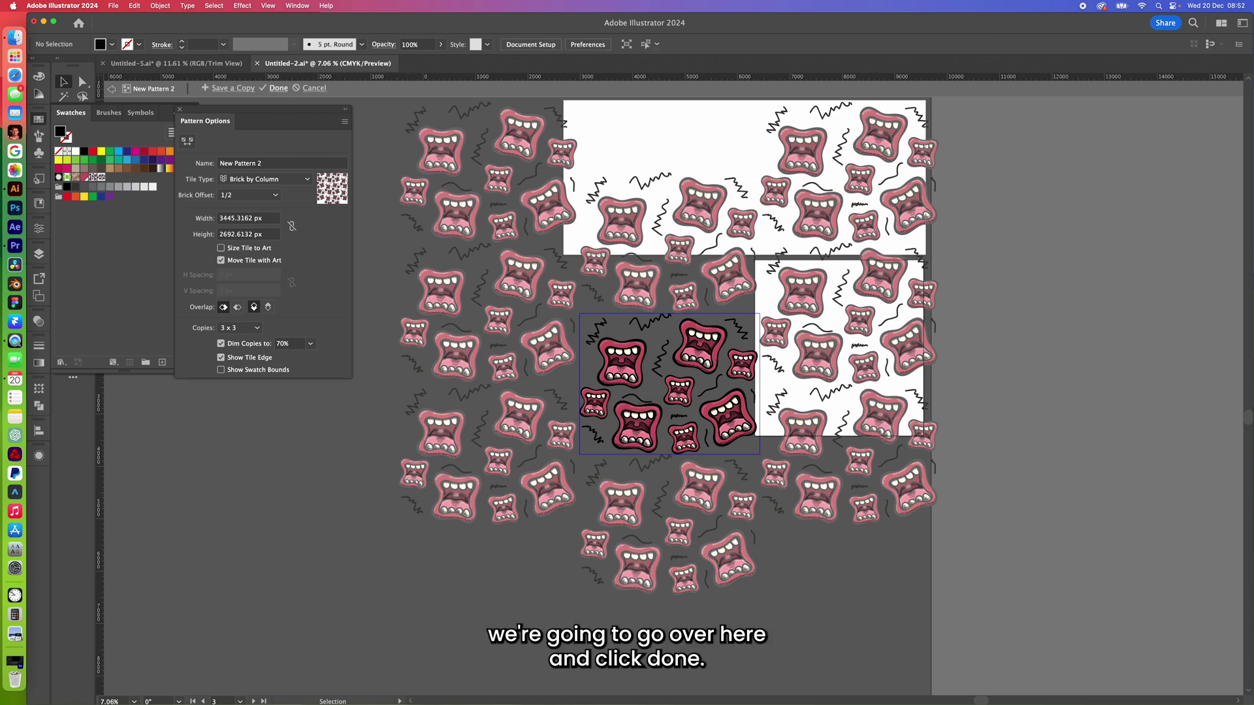
click(278, 88)
Draw a rectangle filled with the new mouth pattern swatch in the empty area above the mouth group.
click(107, 177)
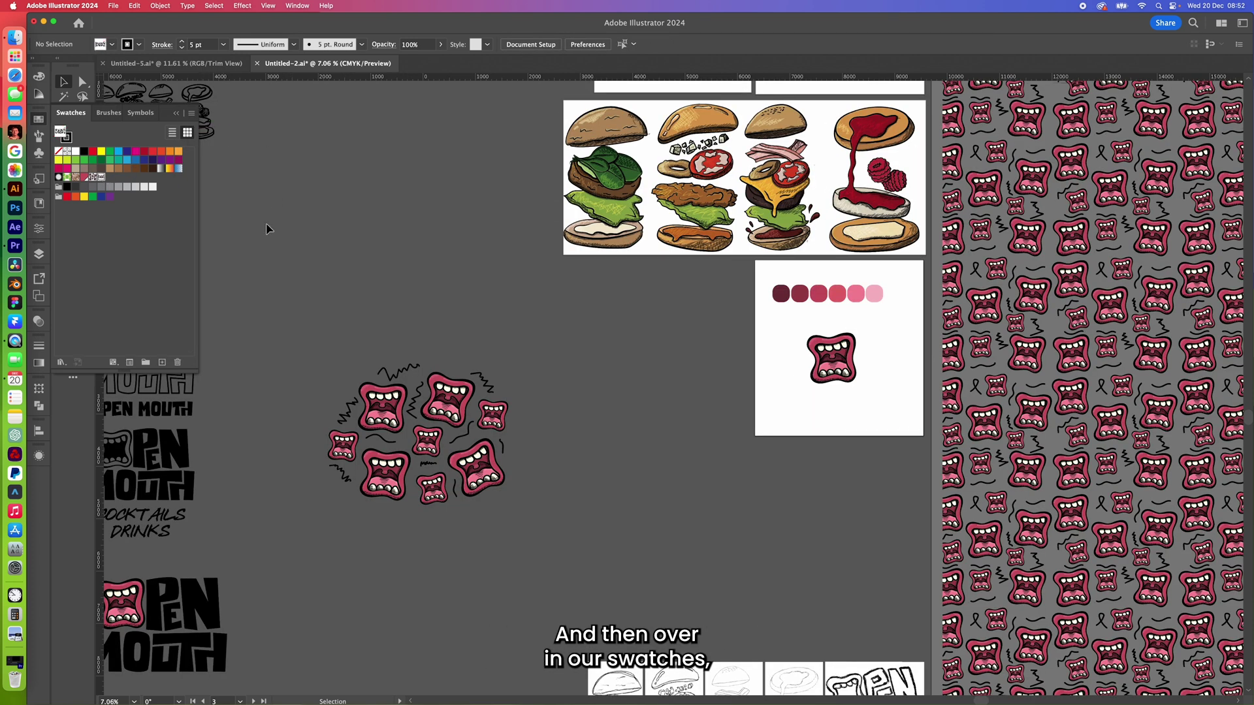
click(183, 115)
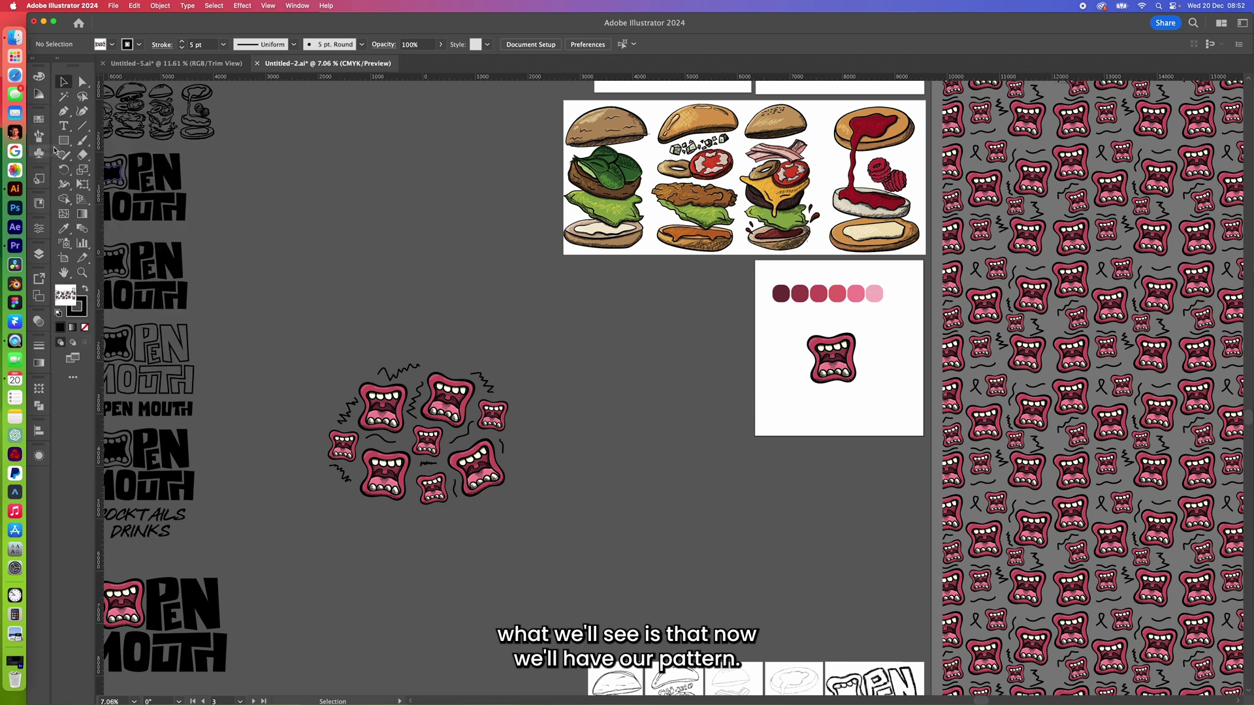
key(m)
drag(323, 177, 513, 486)
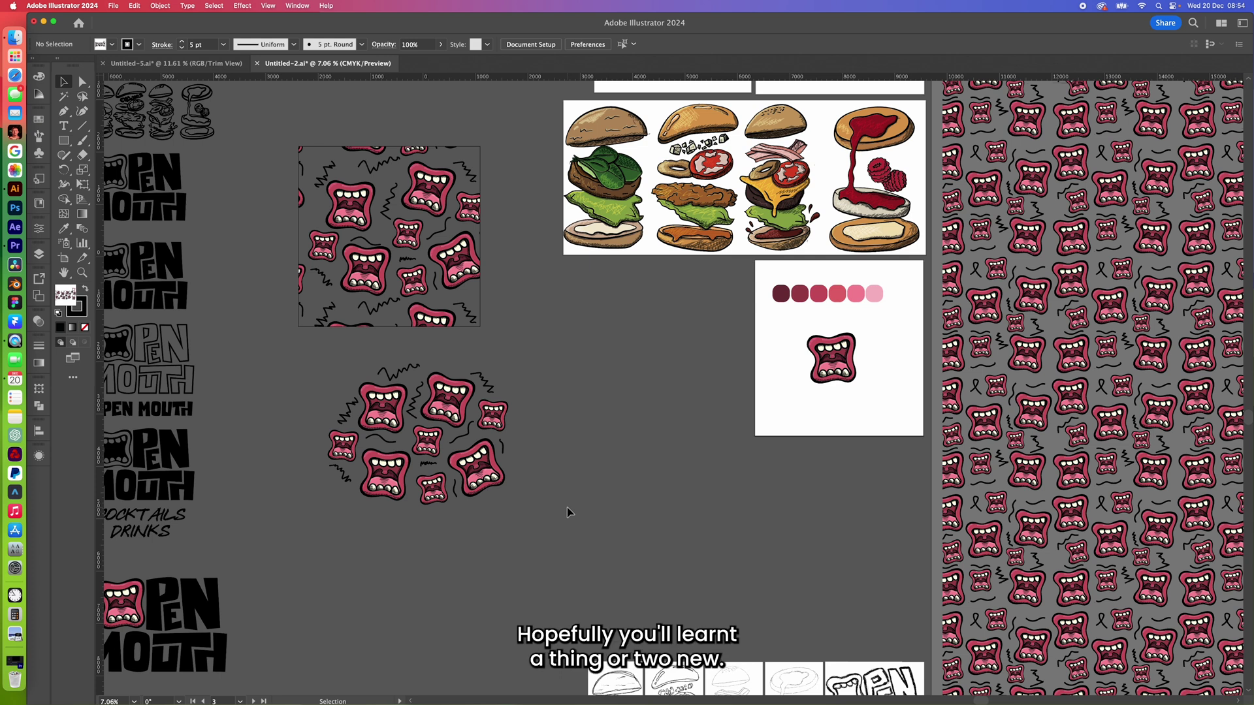